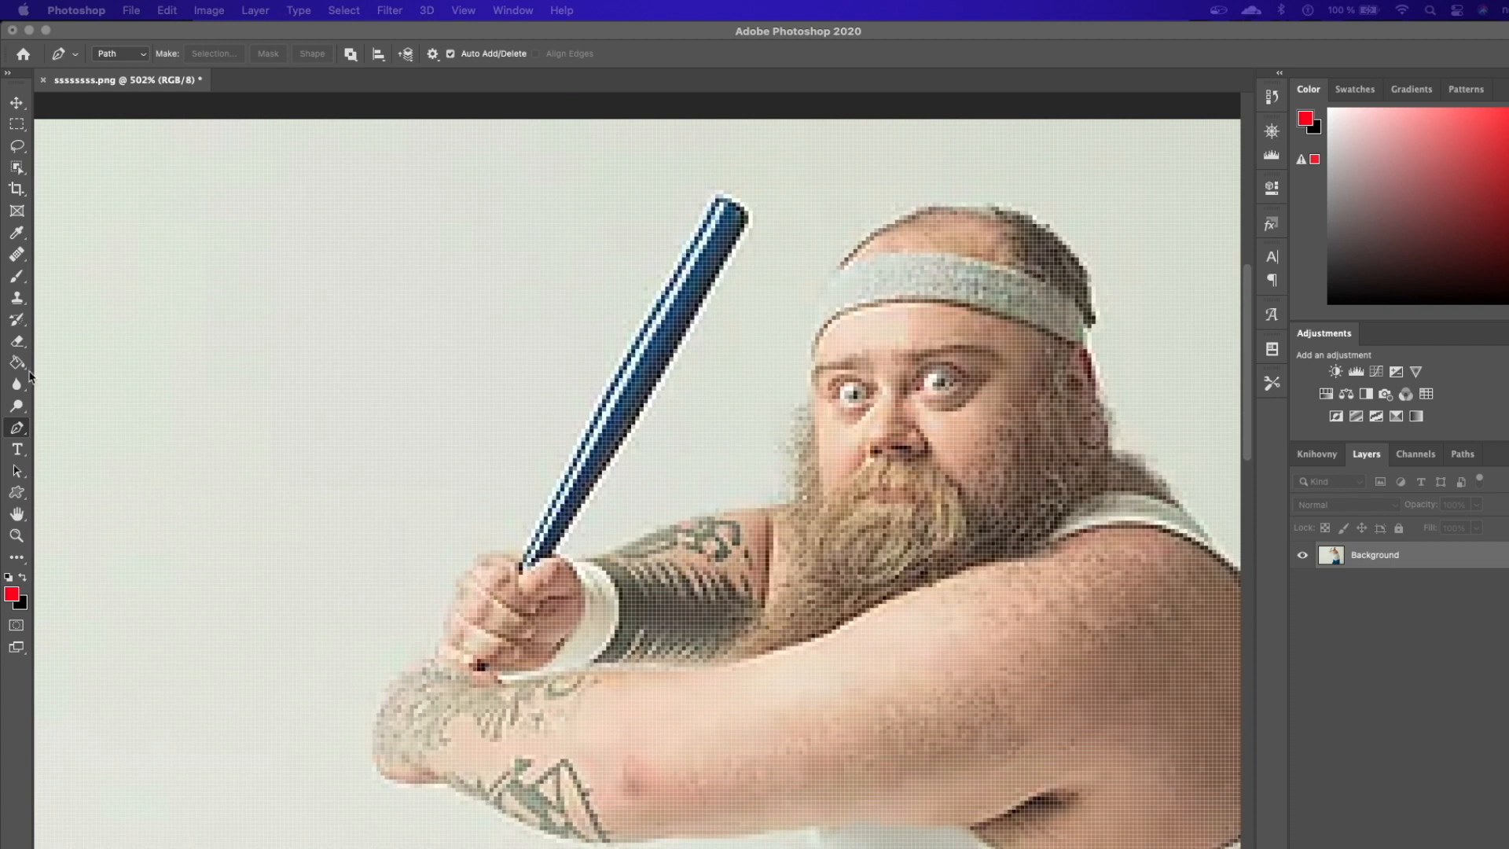
- Start a Pen path with anchor points along the base of the bat where it meets the hand
click(16, 145)
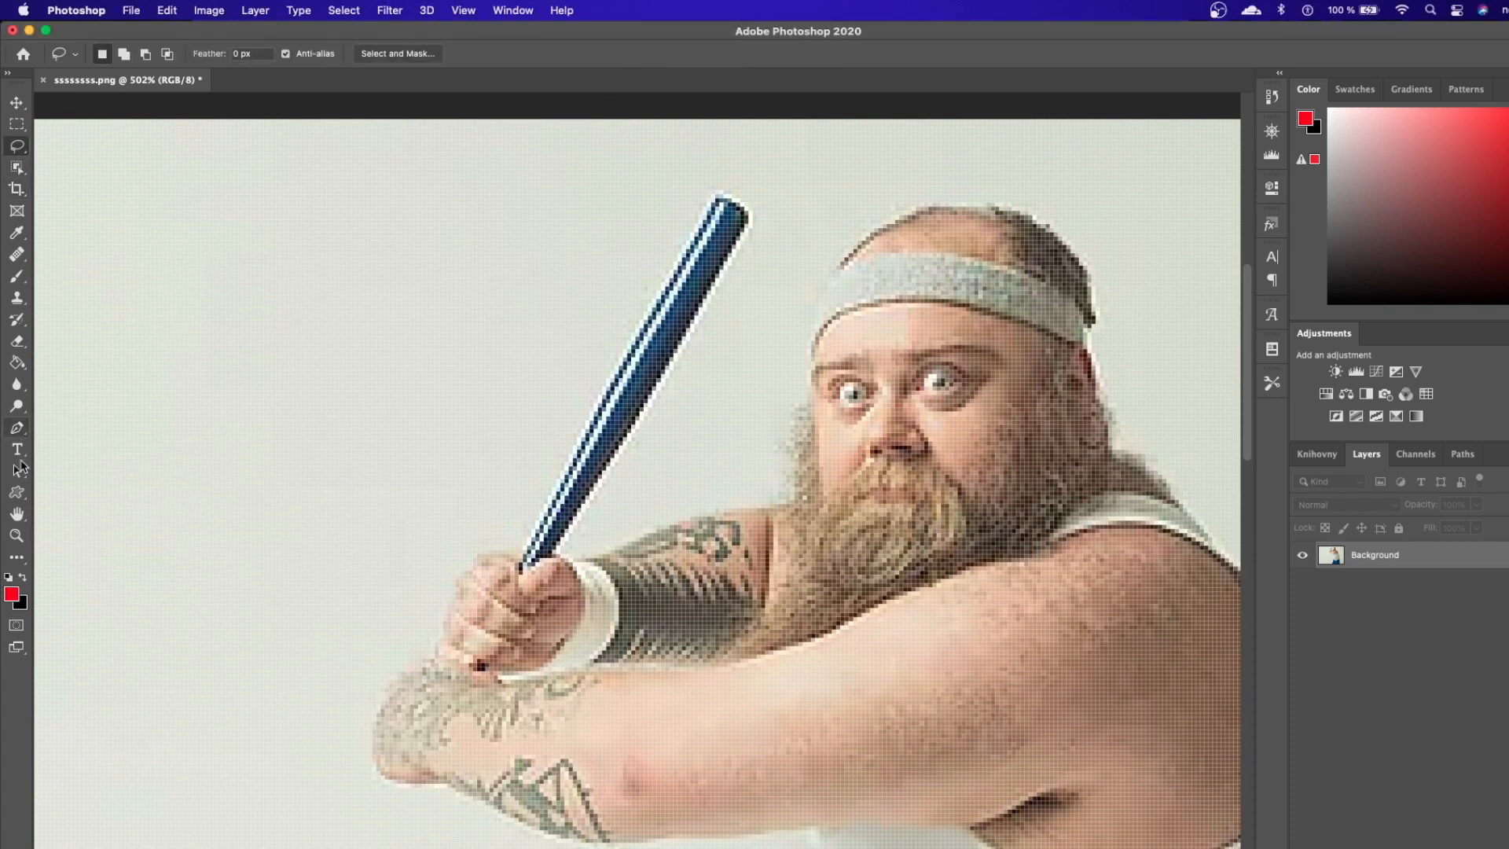
click(17, 428)
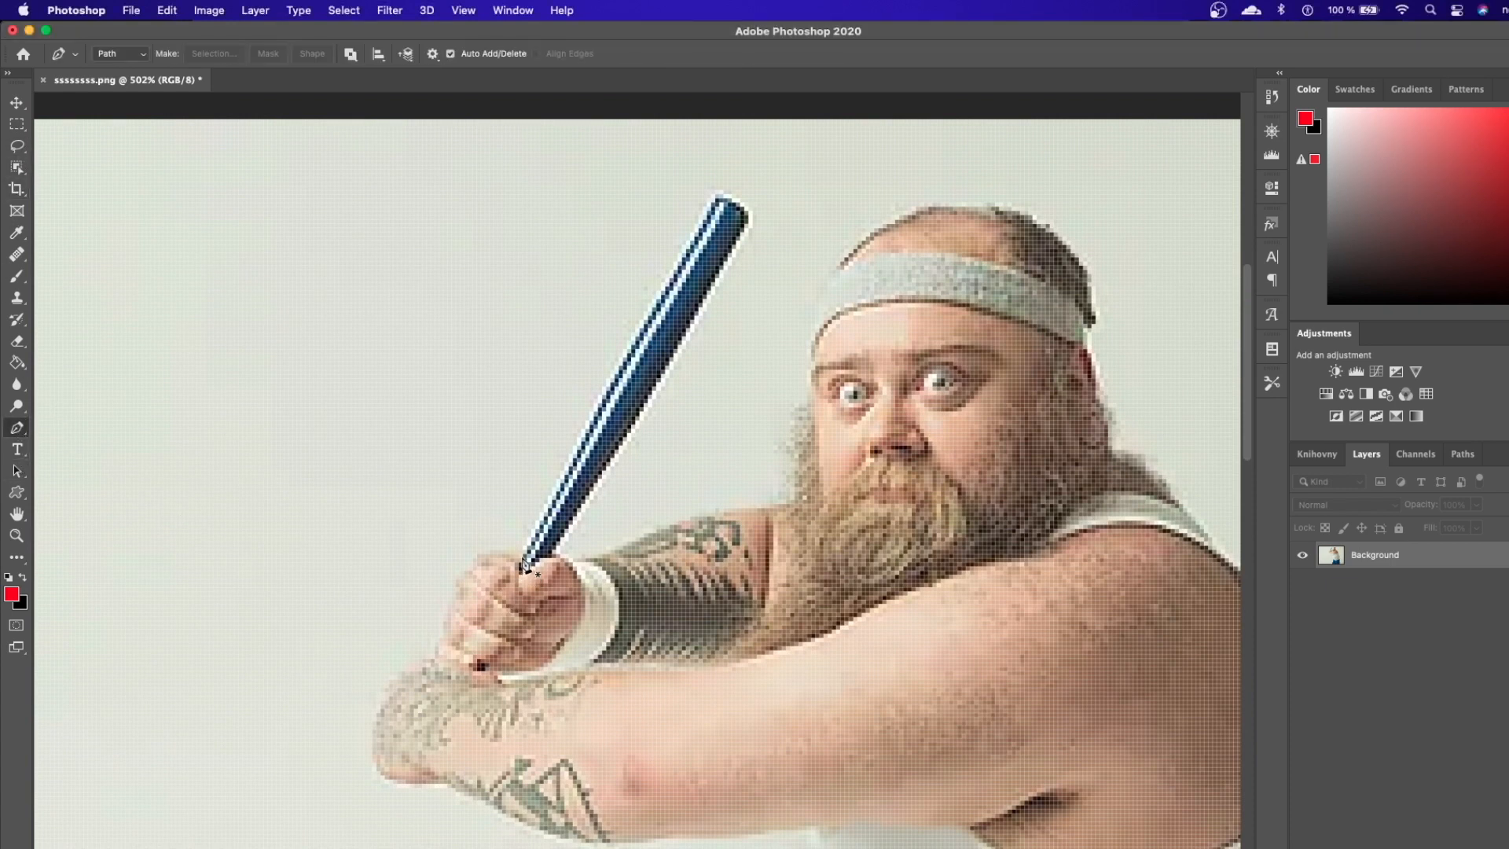
click(523, 550)
click(519, 568)
click(535, 557)
click(807, 115)
key(super+z)
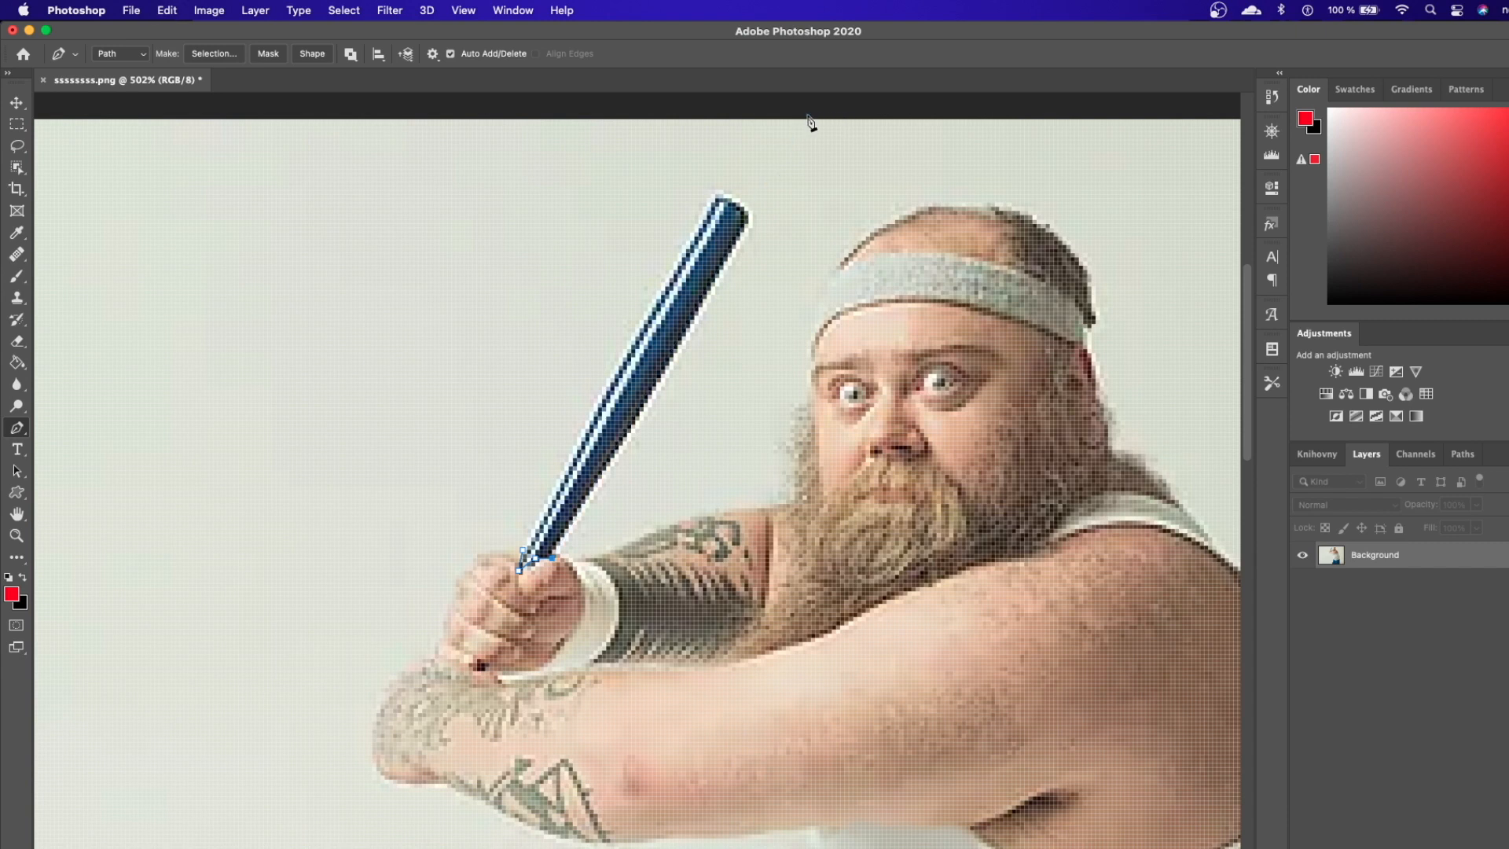
click(812, 115)
key(super+z)
click(823, 117)
key(super+z)
- Extend the Pen path past the bat's tip with two anchors at the photo's upper edge and close it
click(827, 120)
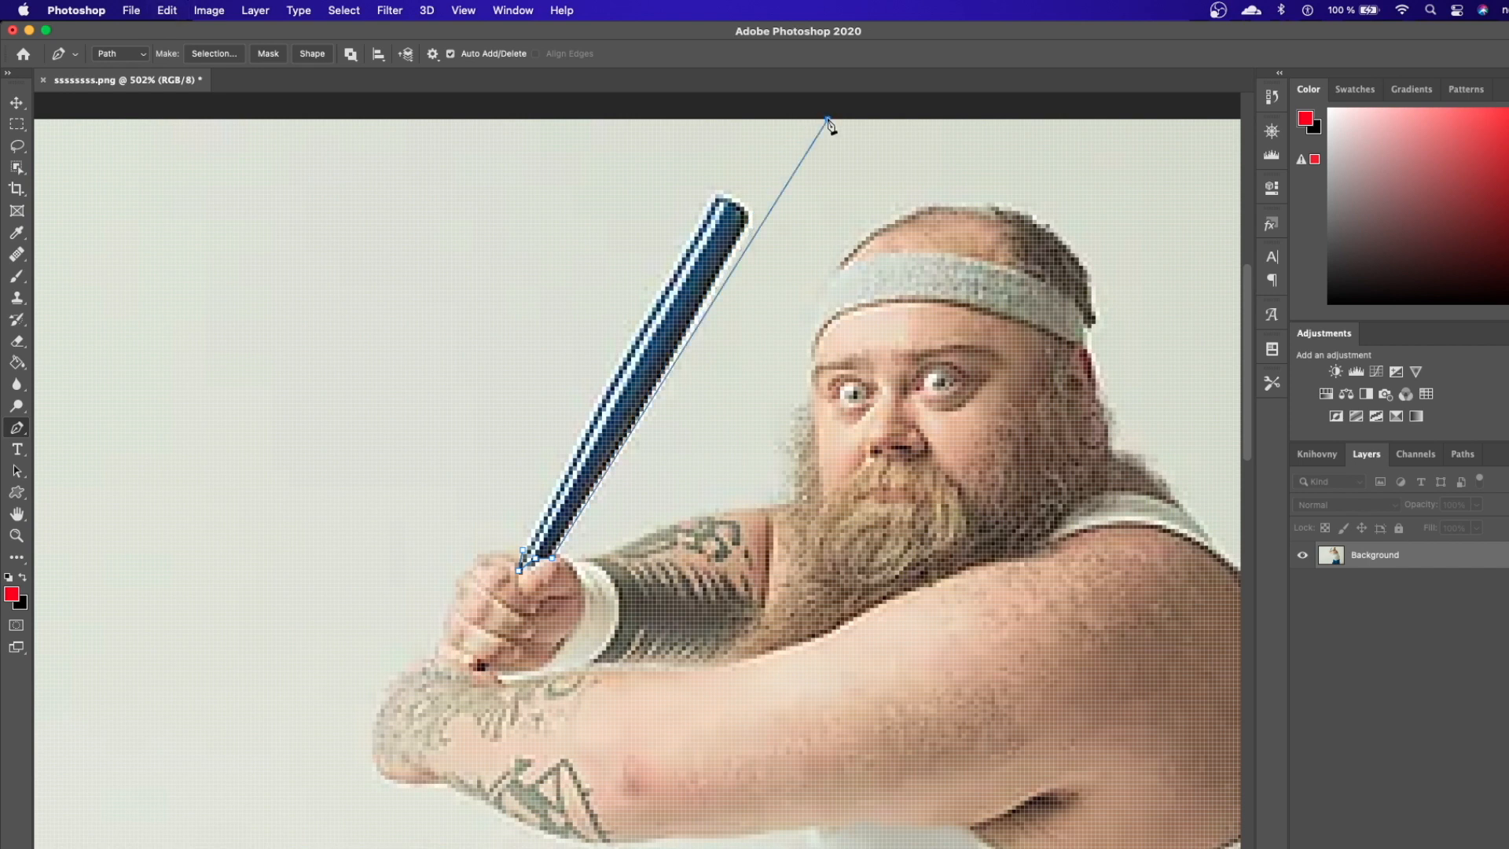
click(740, 106)
click(522, 553)
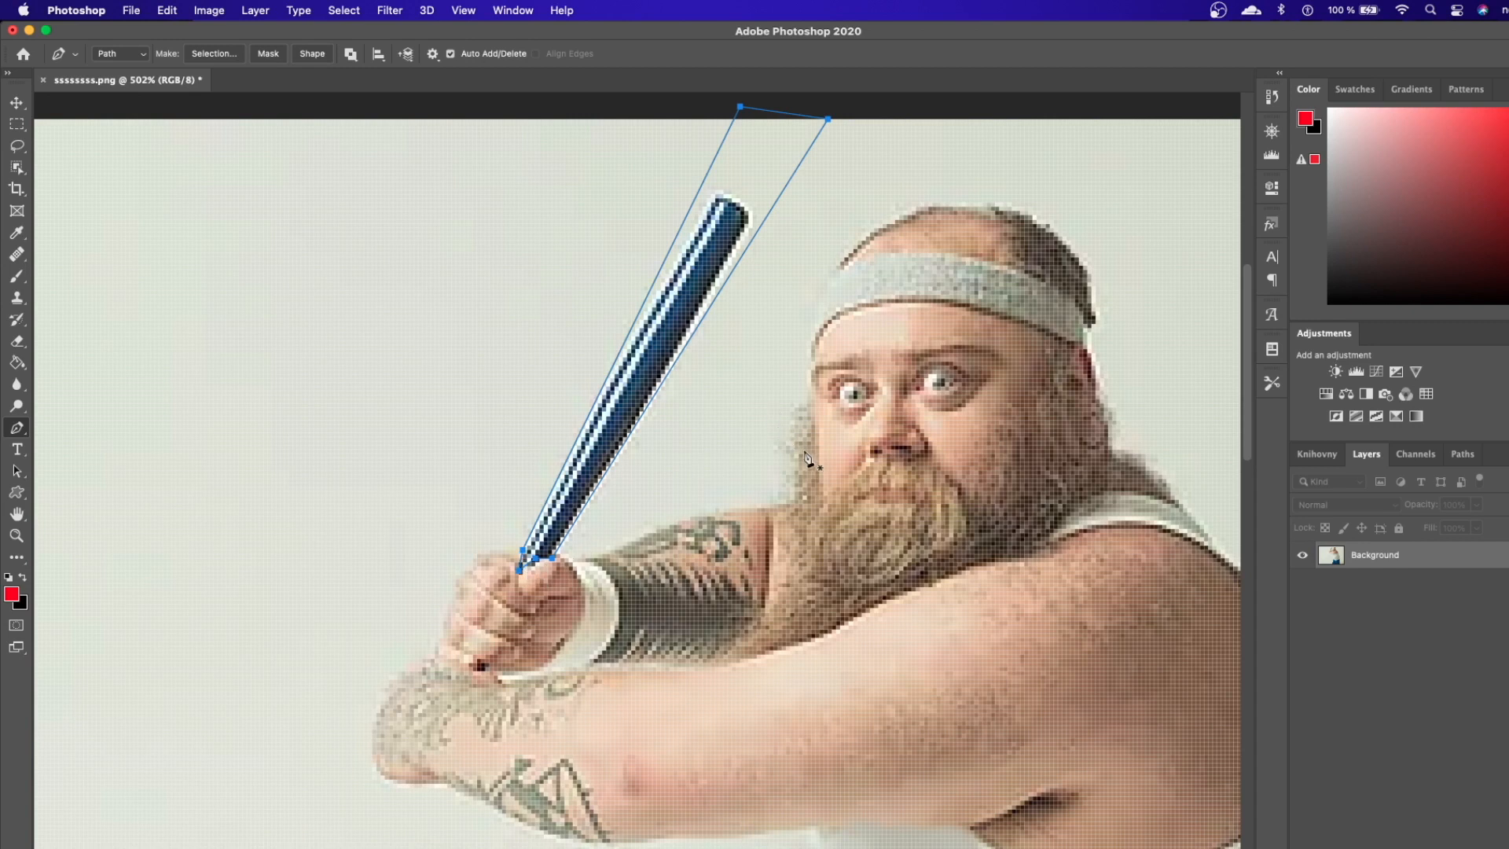
- Turn the path around the bat into a new anti-aliased selection with a feather radius of 0 pixels
right_click(670, 334)
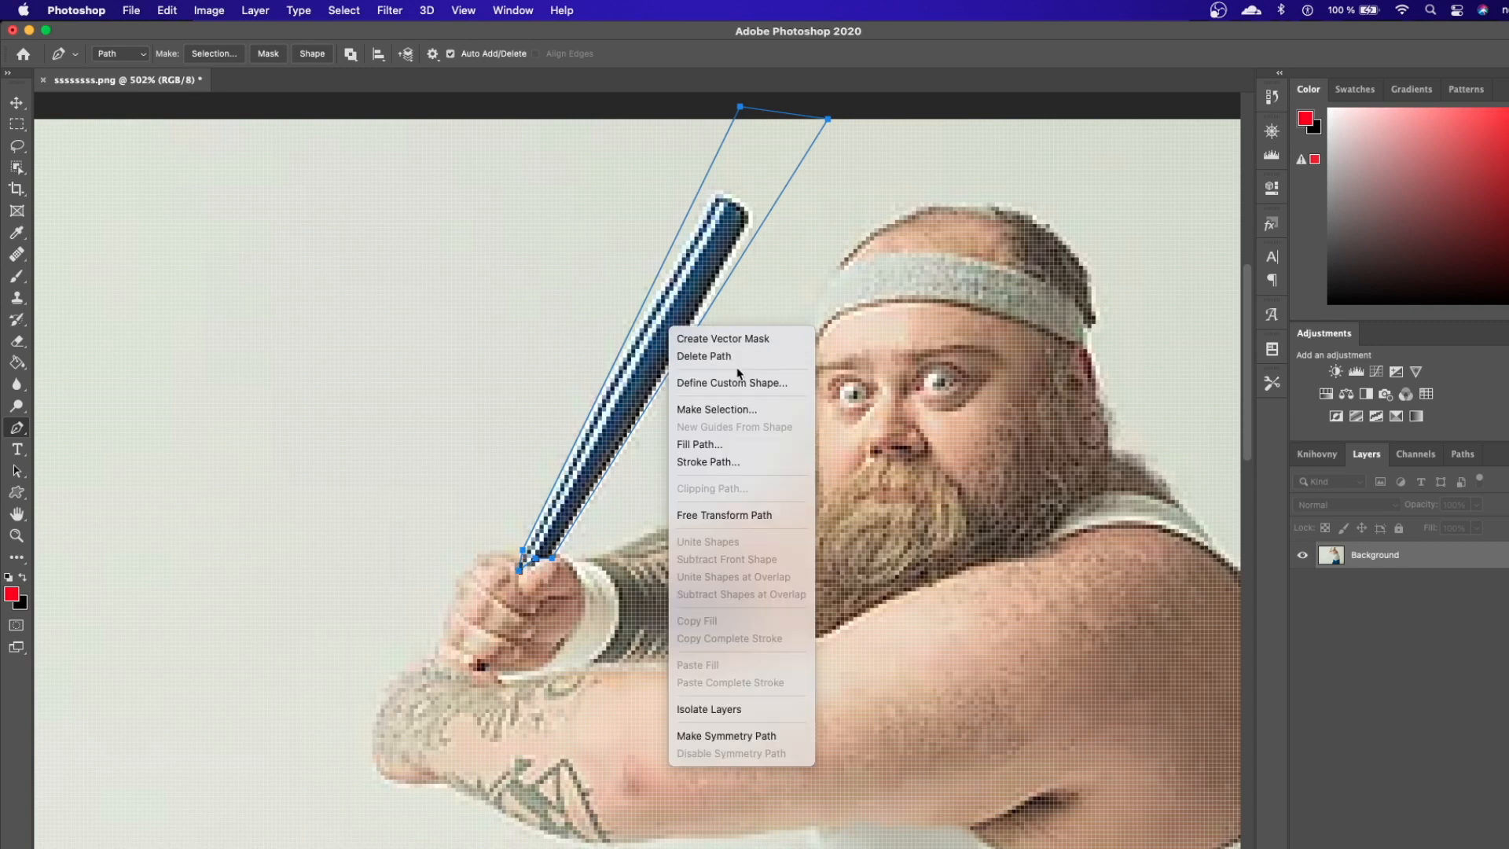
click(759, 417)
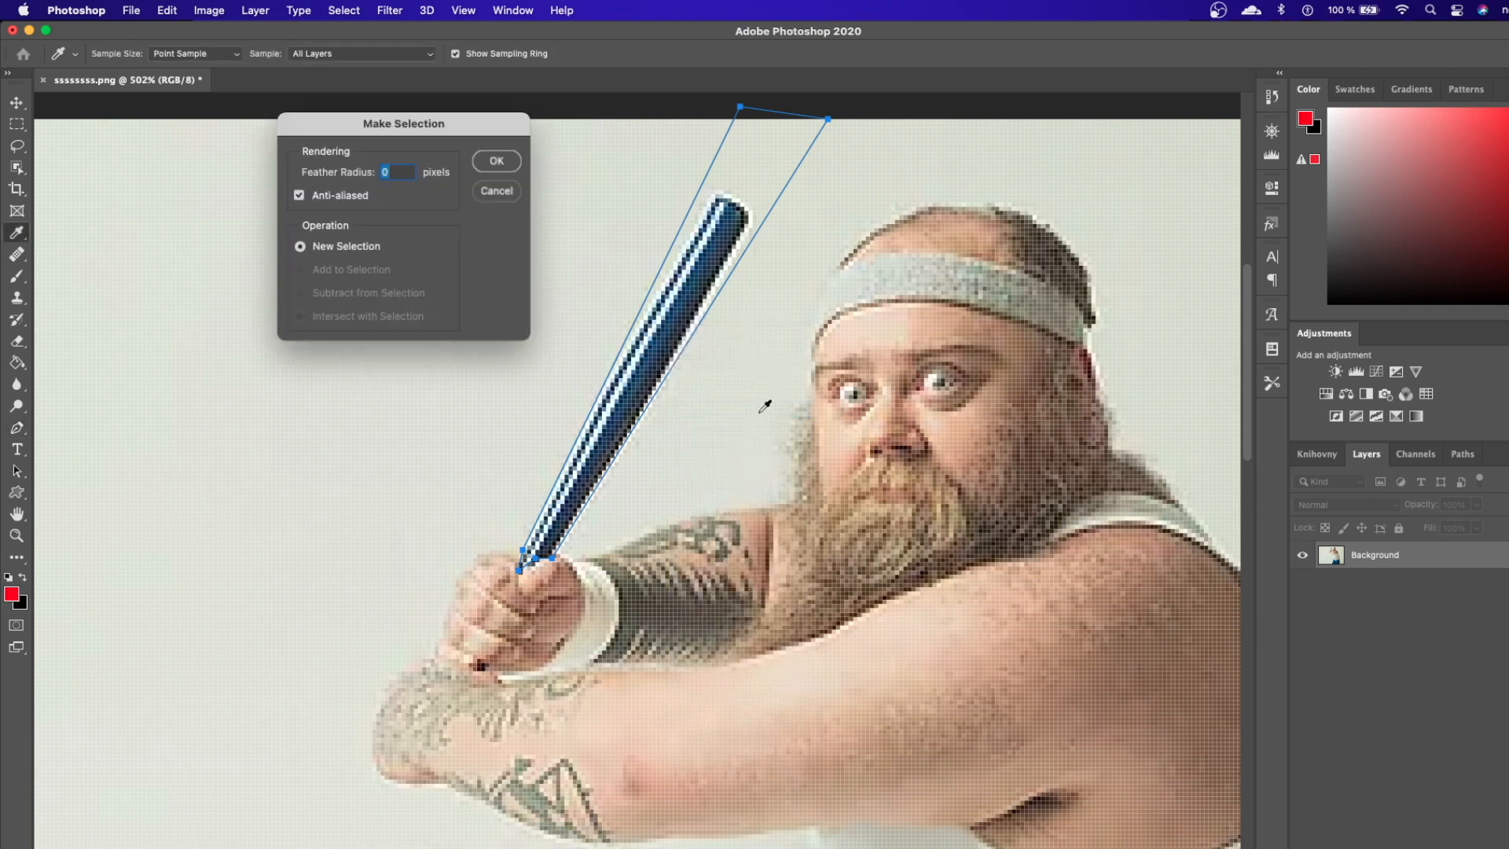
click(496, 160)
- Switch to the Pencil tool and set the foreground color to white (ffffff)
scroll(700, 326, down, 2)
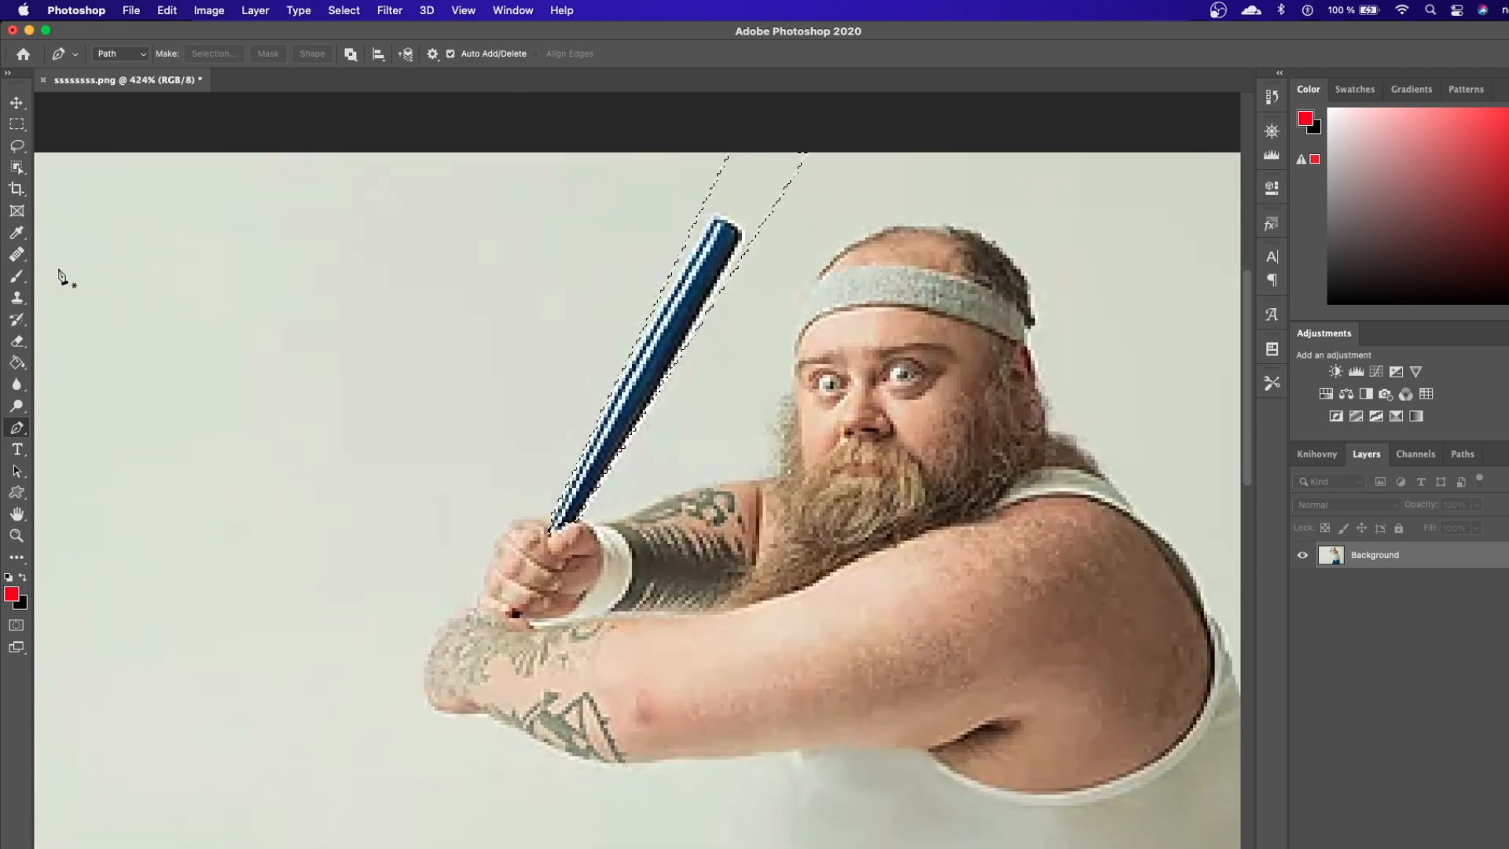
click(17, 276)
click(77, 290)
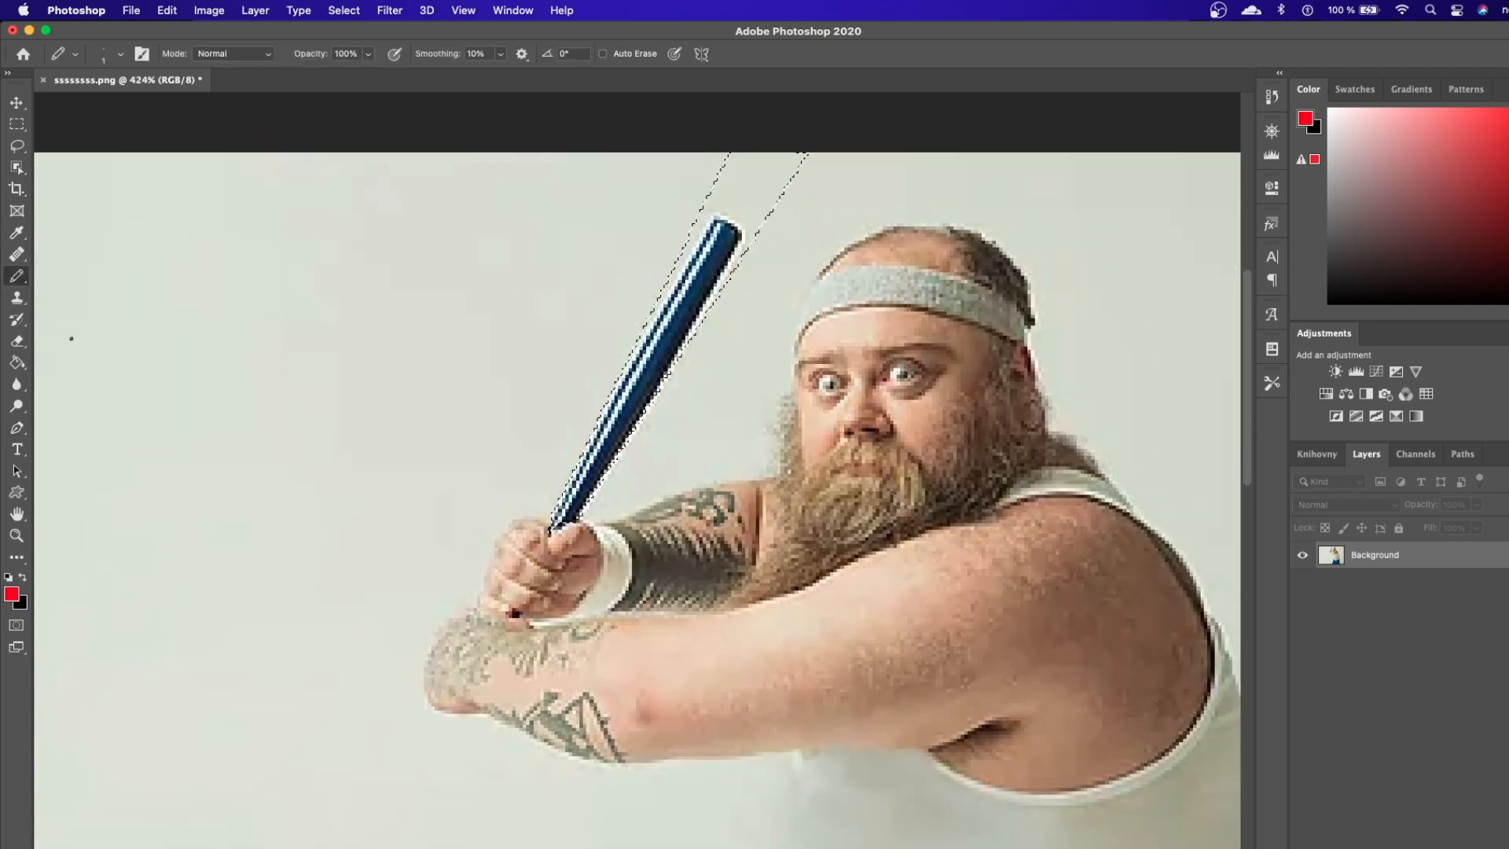
click(12, 594)
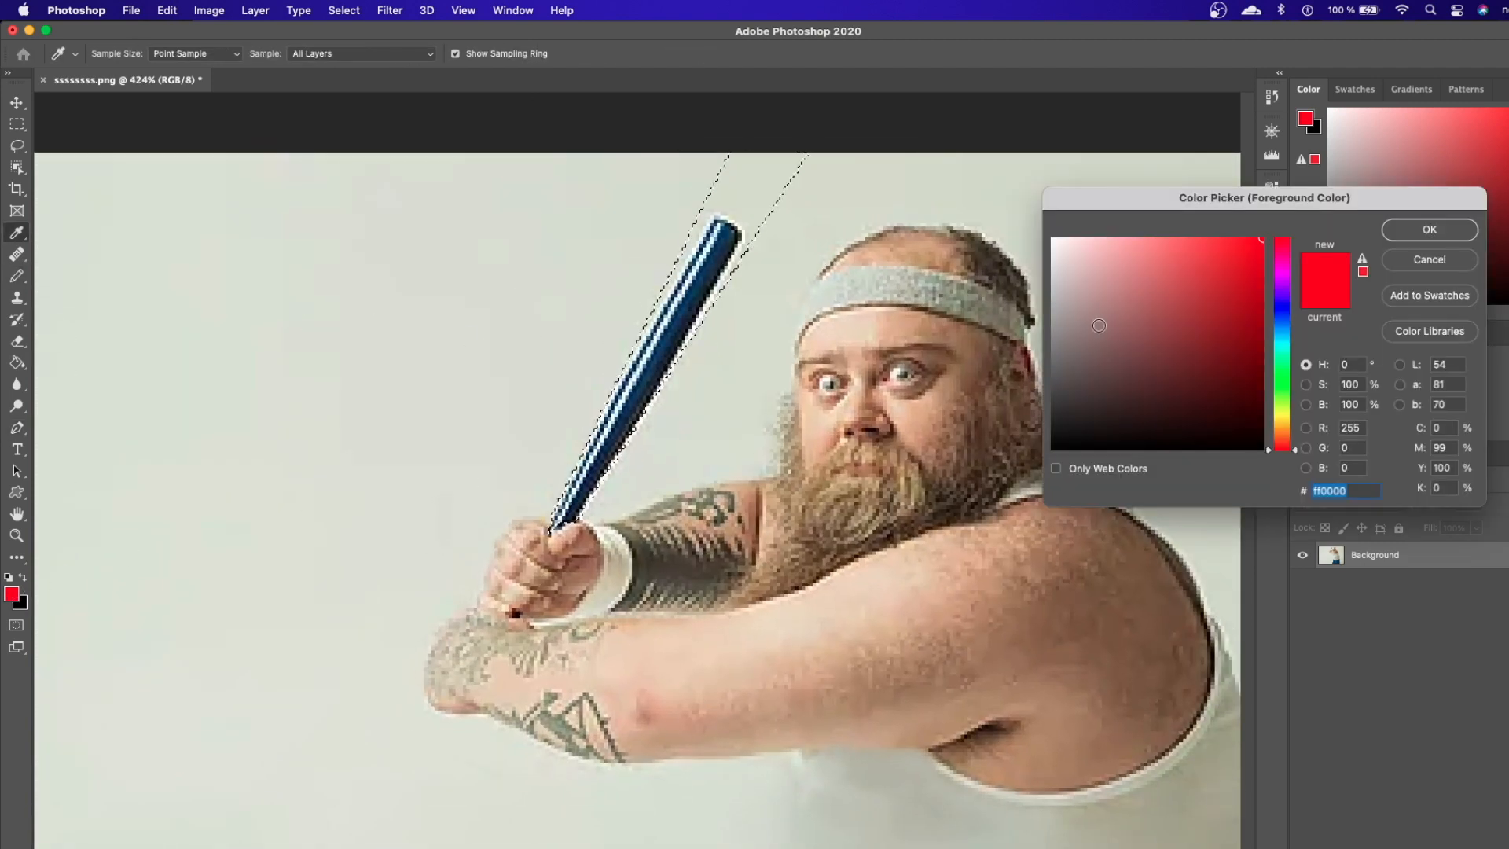
click(1053, 239)
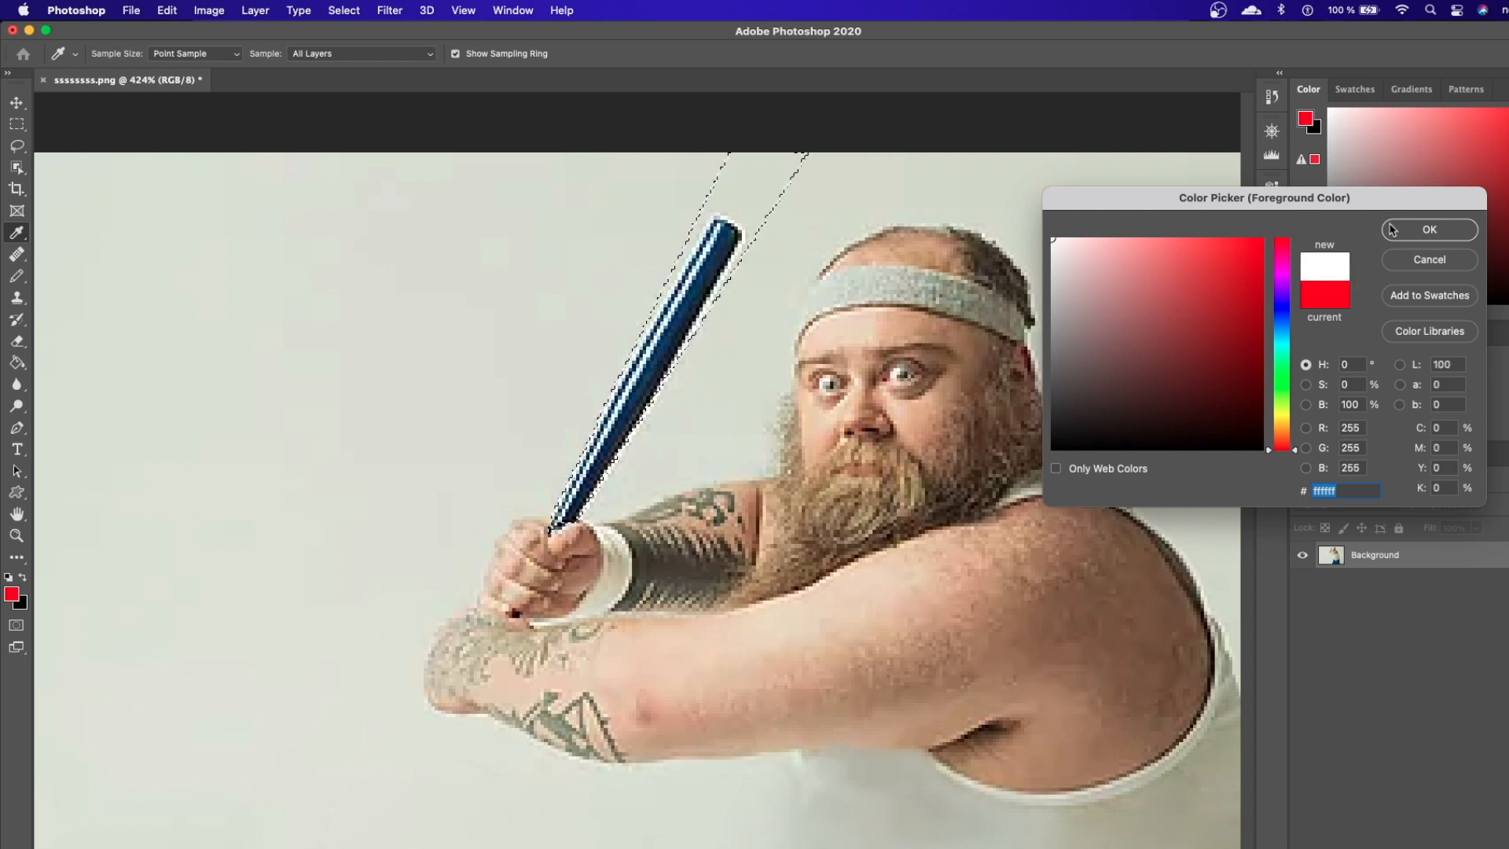
click(1390, 229)
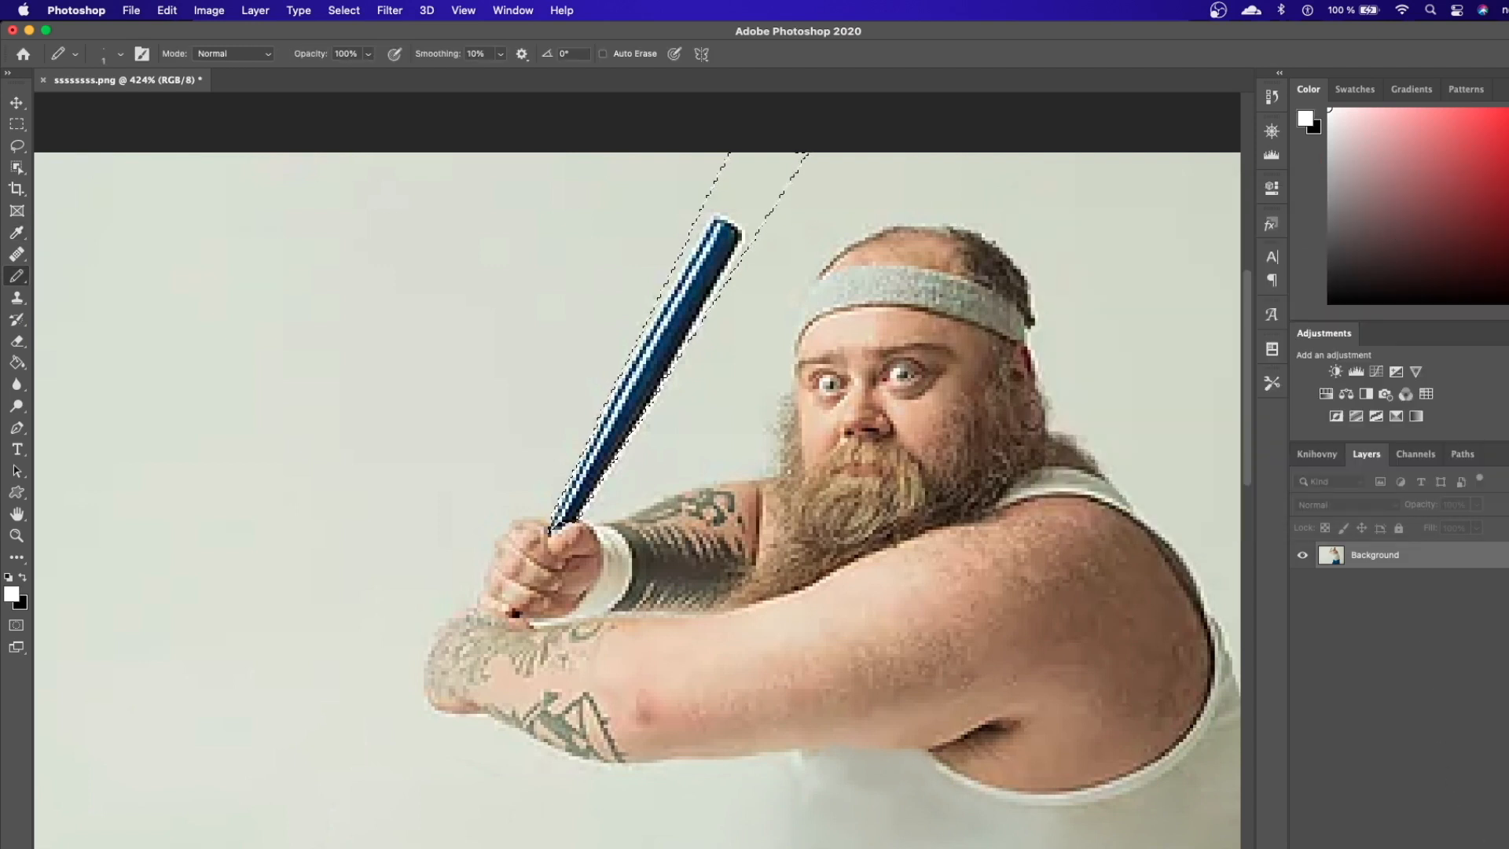
- Paint the bat selection solid white on a new layer with a 172 px brush, and deselect it
key(alt+shift+super+n)
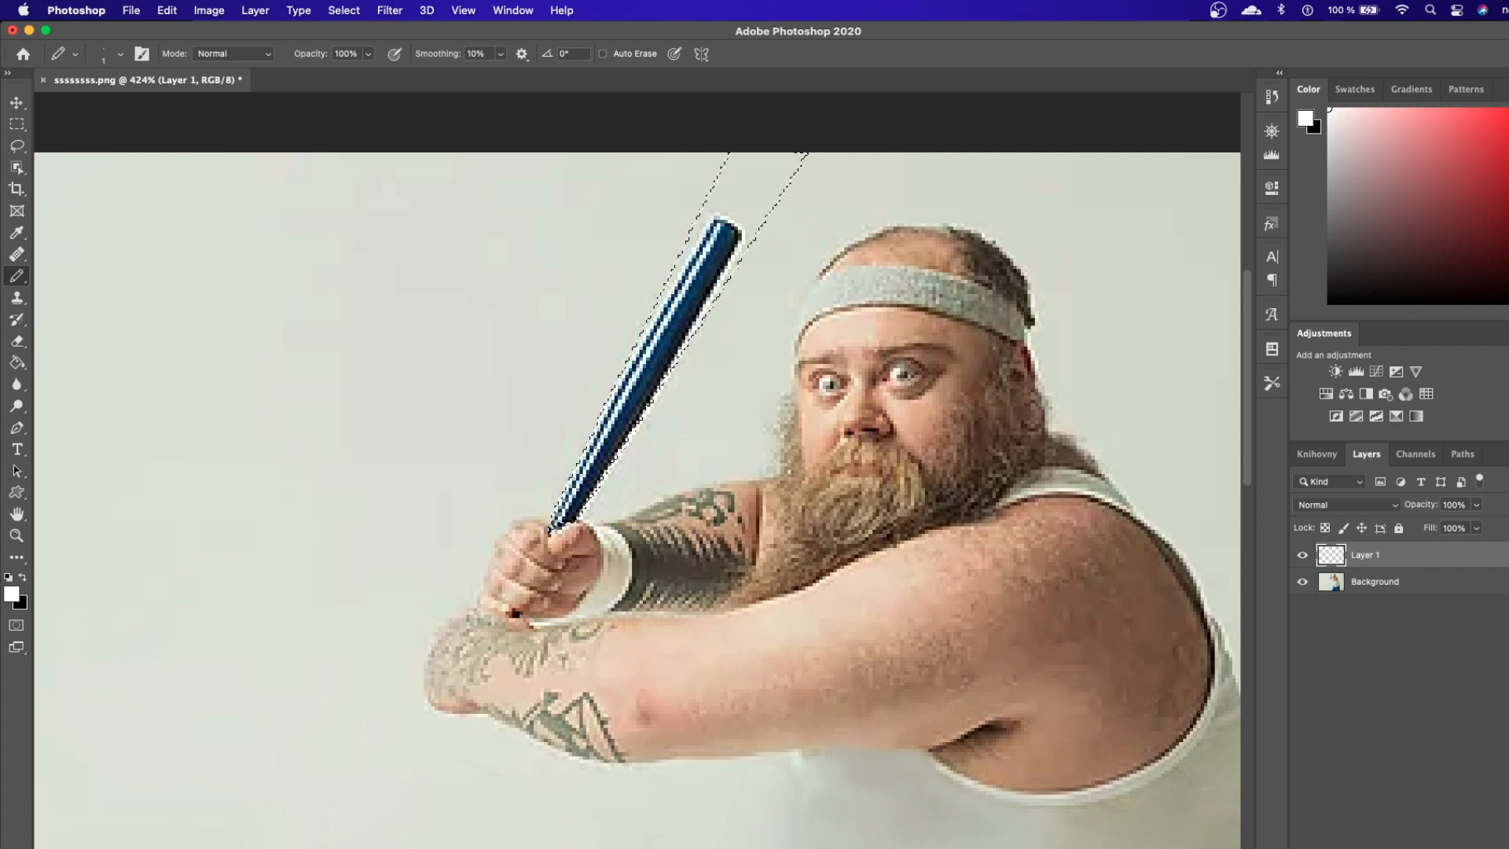
right_click(796, 249)
click(959, 289)
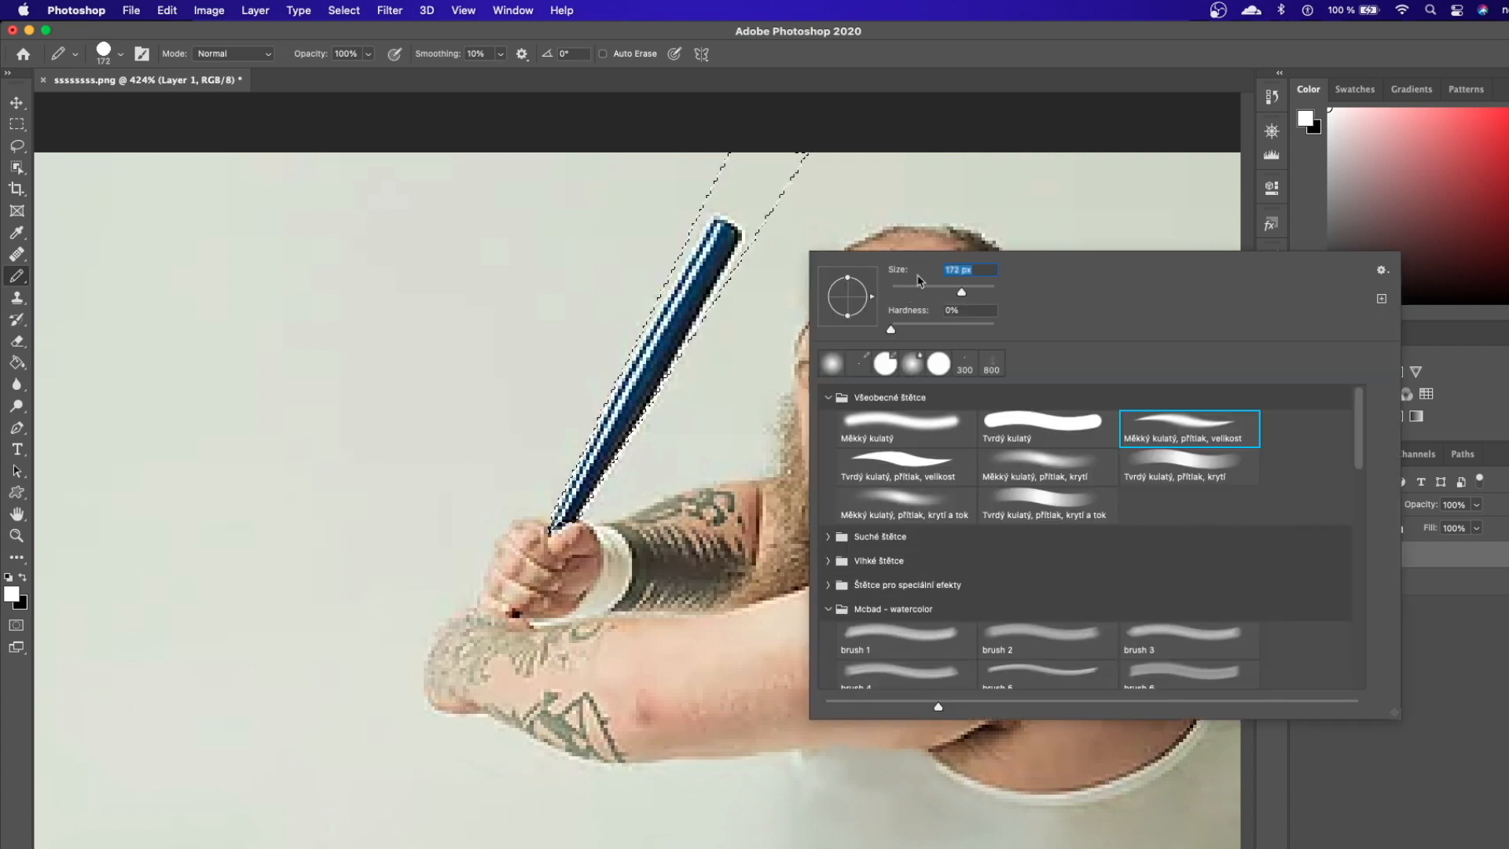
mouse_move(756, 175)
mouse_down()
mouse_move(700, 246)
mouse_move(550, 530)
mouse_move(660, 391)
mouse_move(778, 184)
mouse_move(666, 369)
mouse_up()
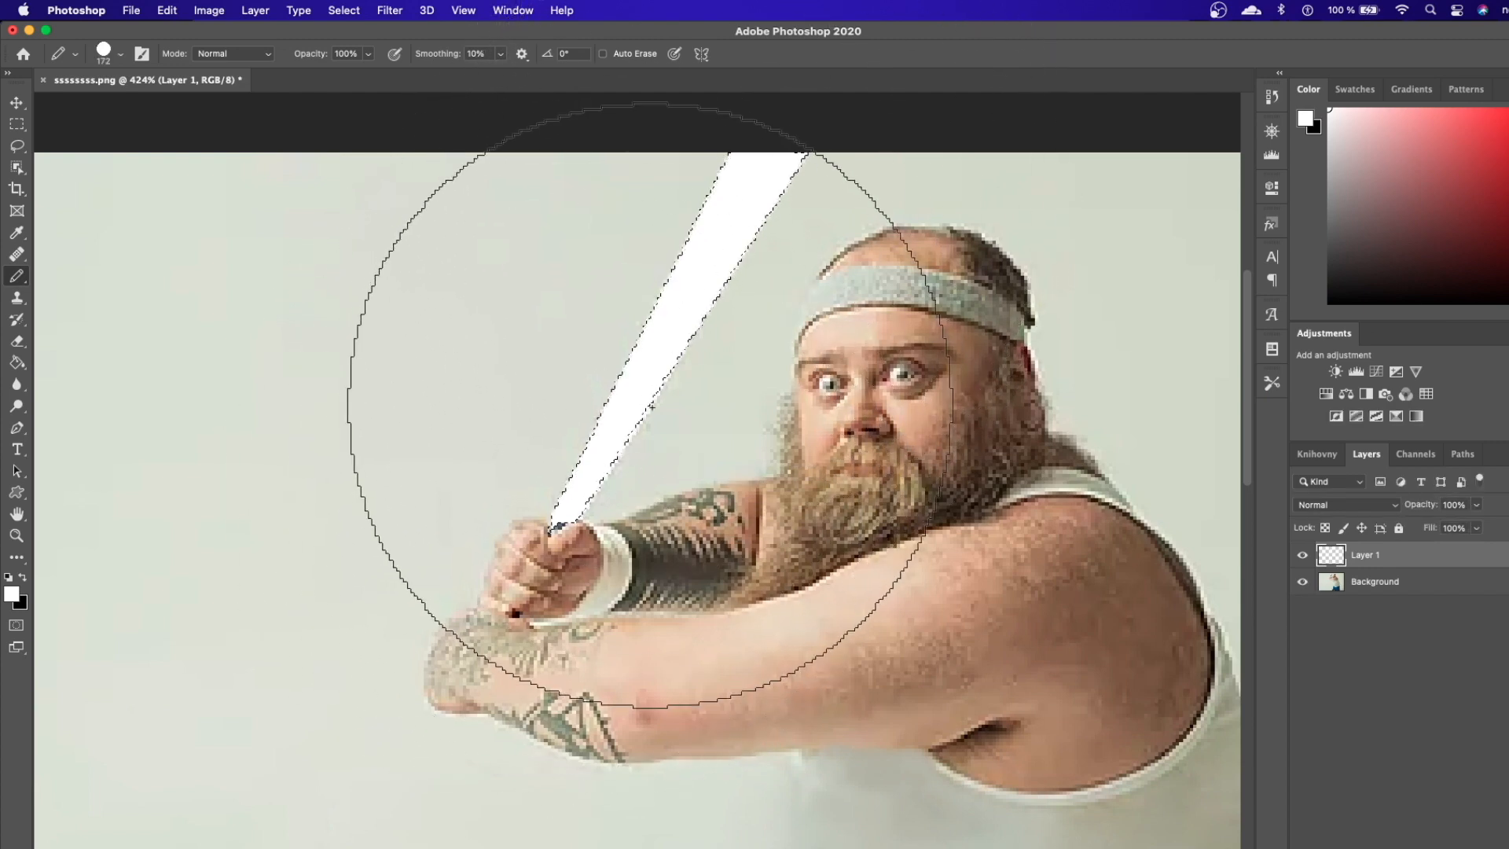
key(super+d)
- Add another new layer and fill it entirely with black using the Paint Bucket
scroll(716, 428, down, 2)
scroll(717, 429, down, 4)
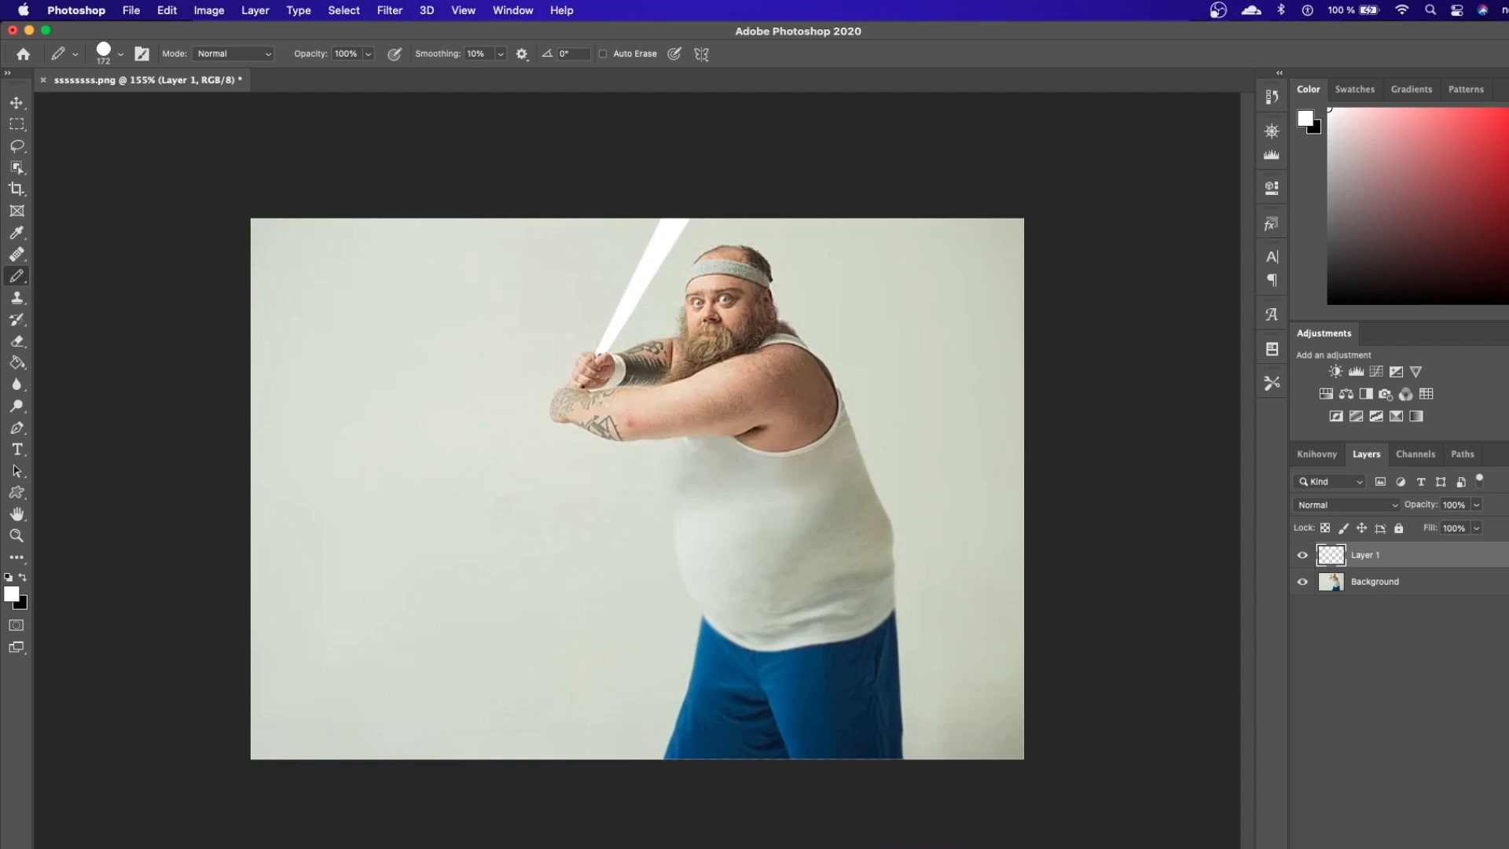
click(1488, 846)
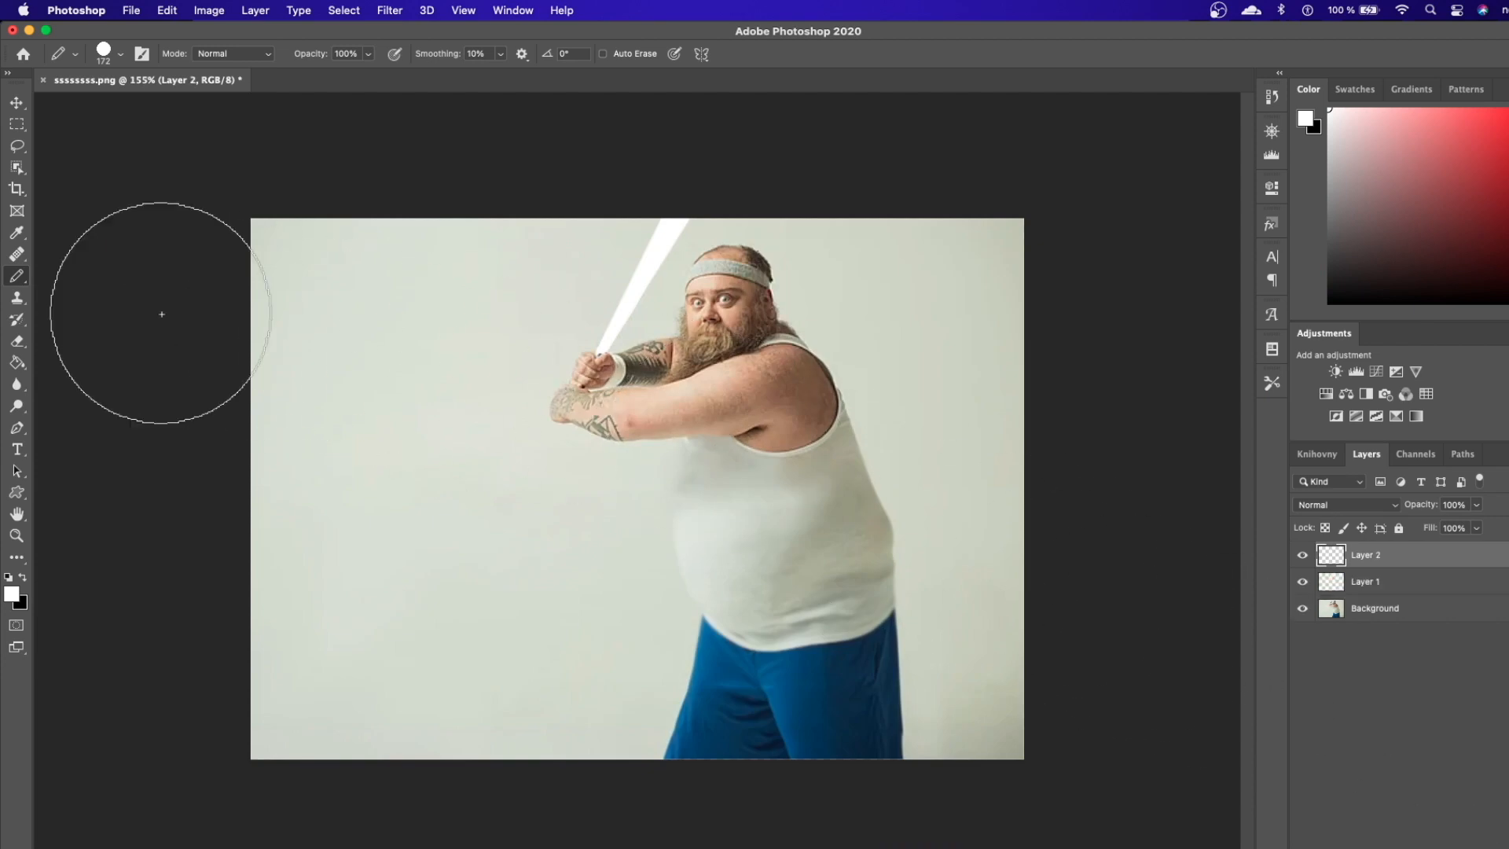
click(16, 362)
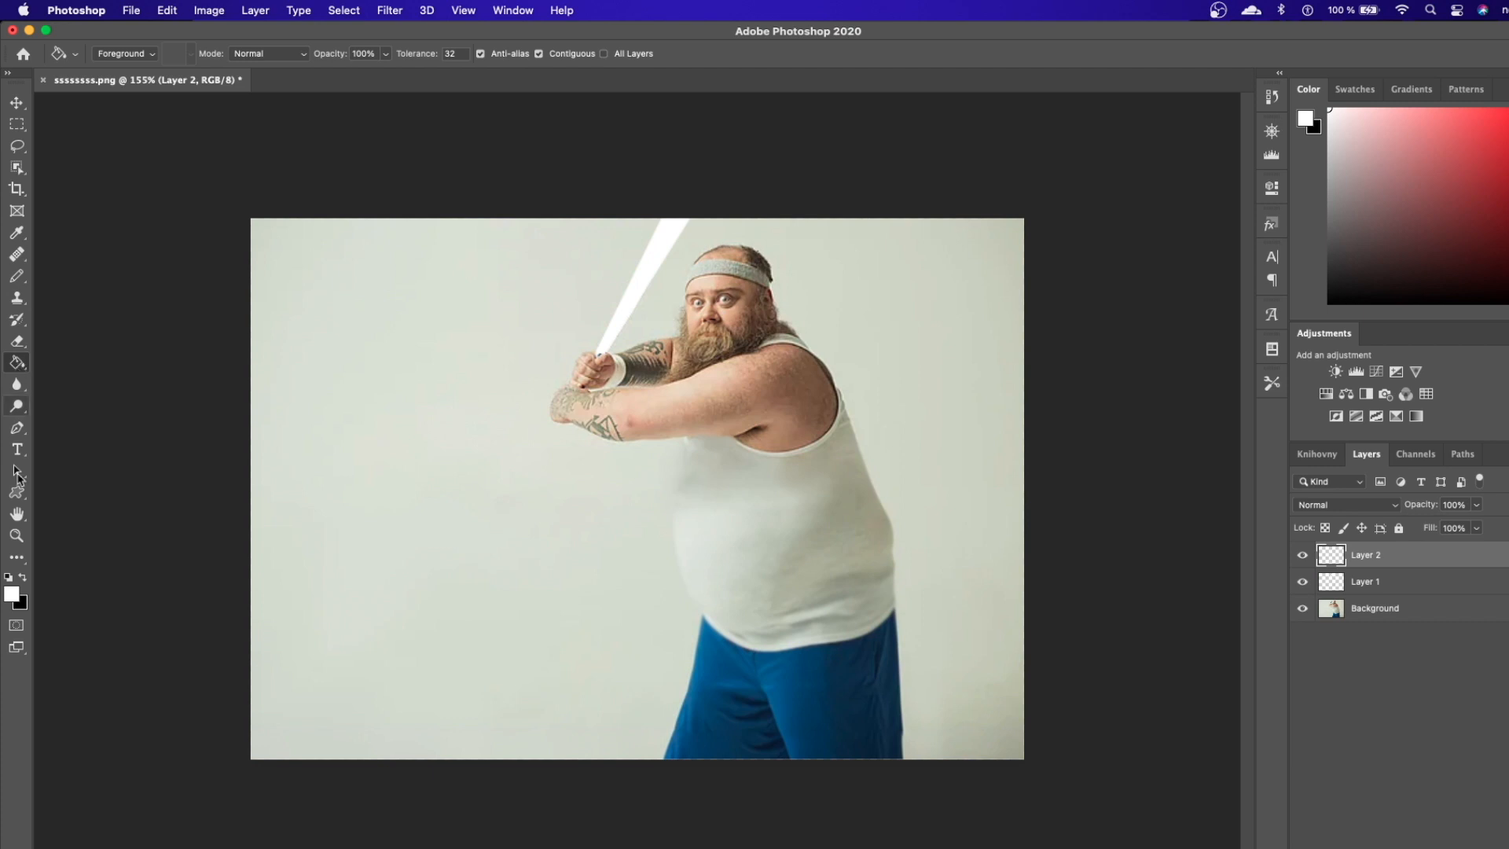
click(21, 575)
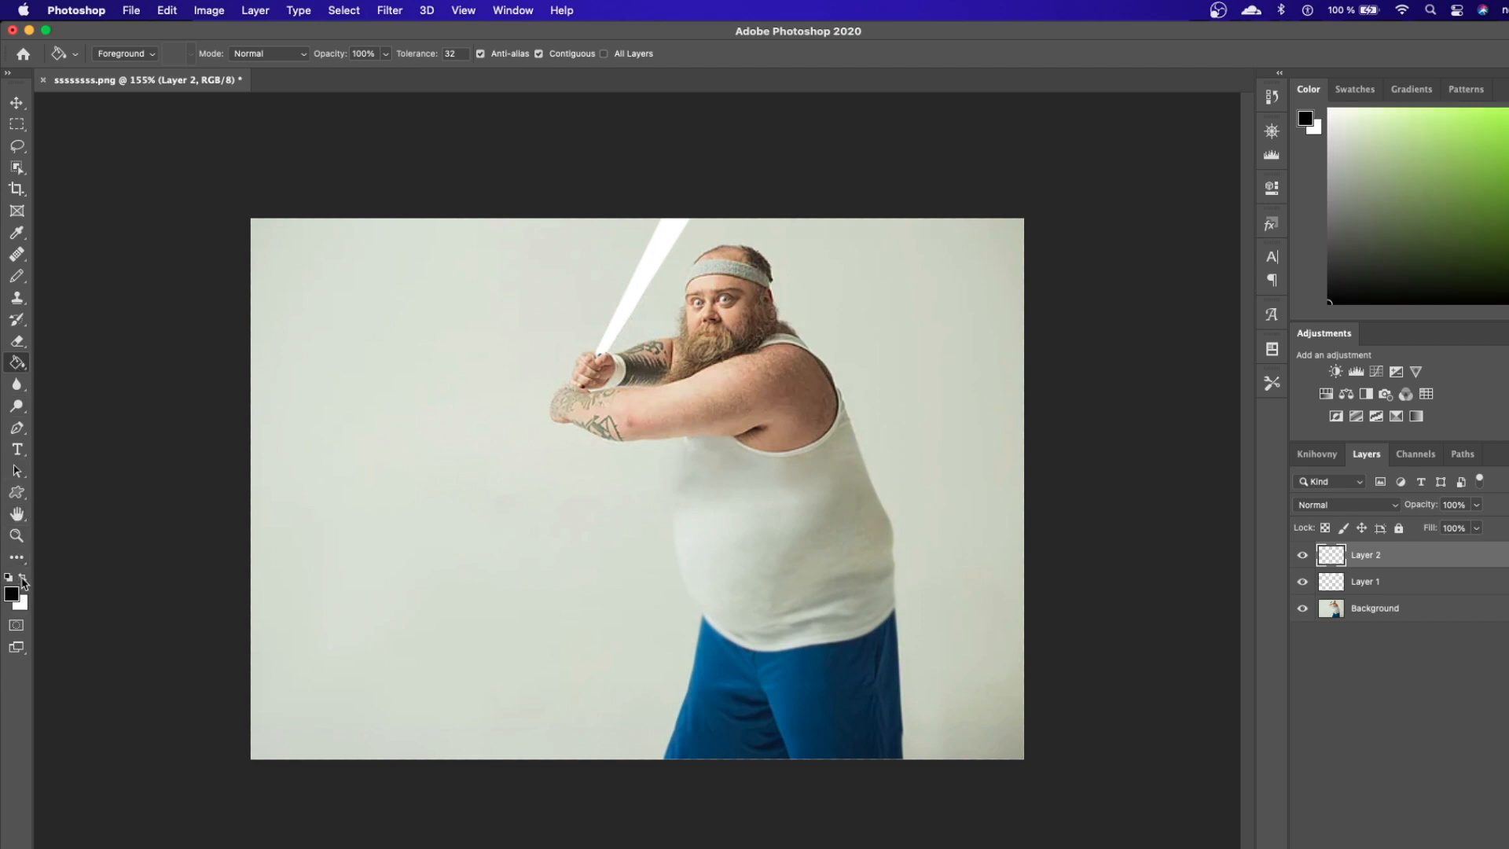
click(379, 426)
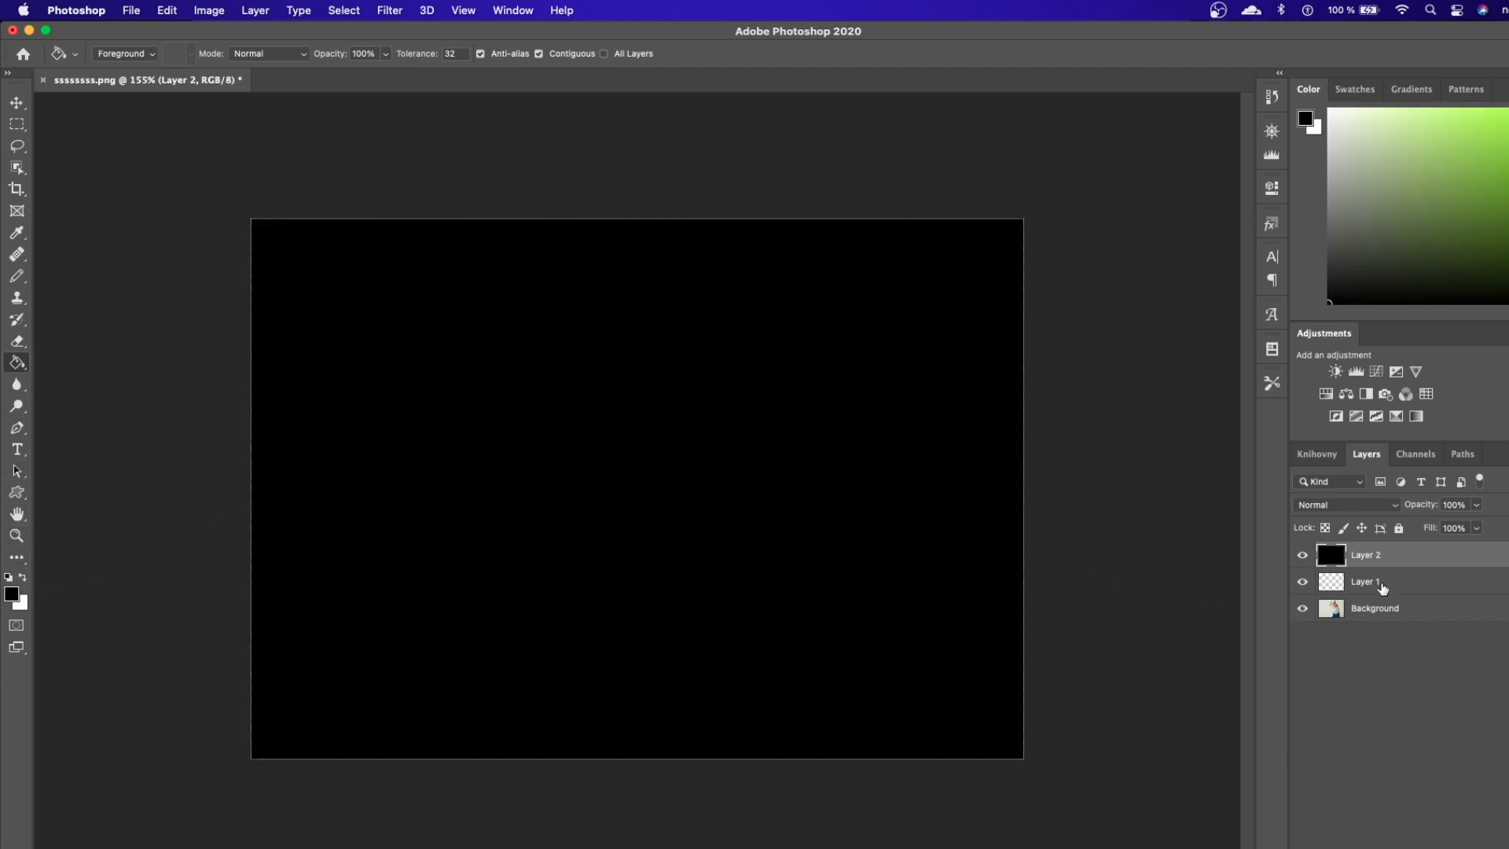
- Move the white blade layer above the black layer and merge the two
drag(1381, 588, 1378, 547)
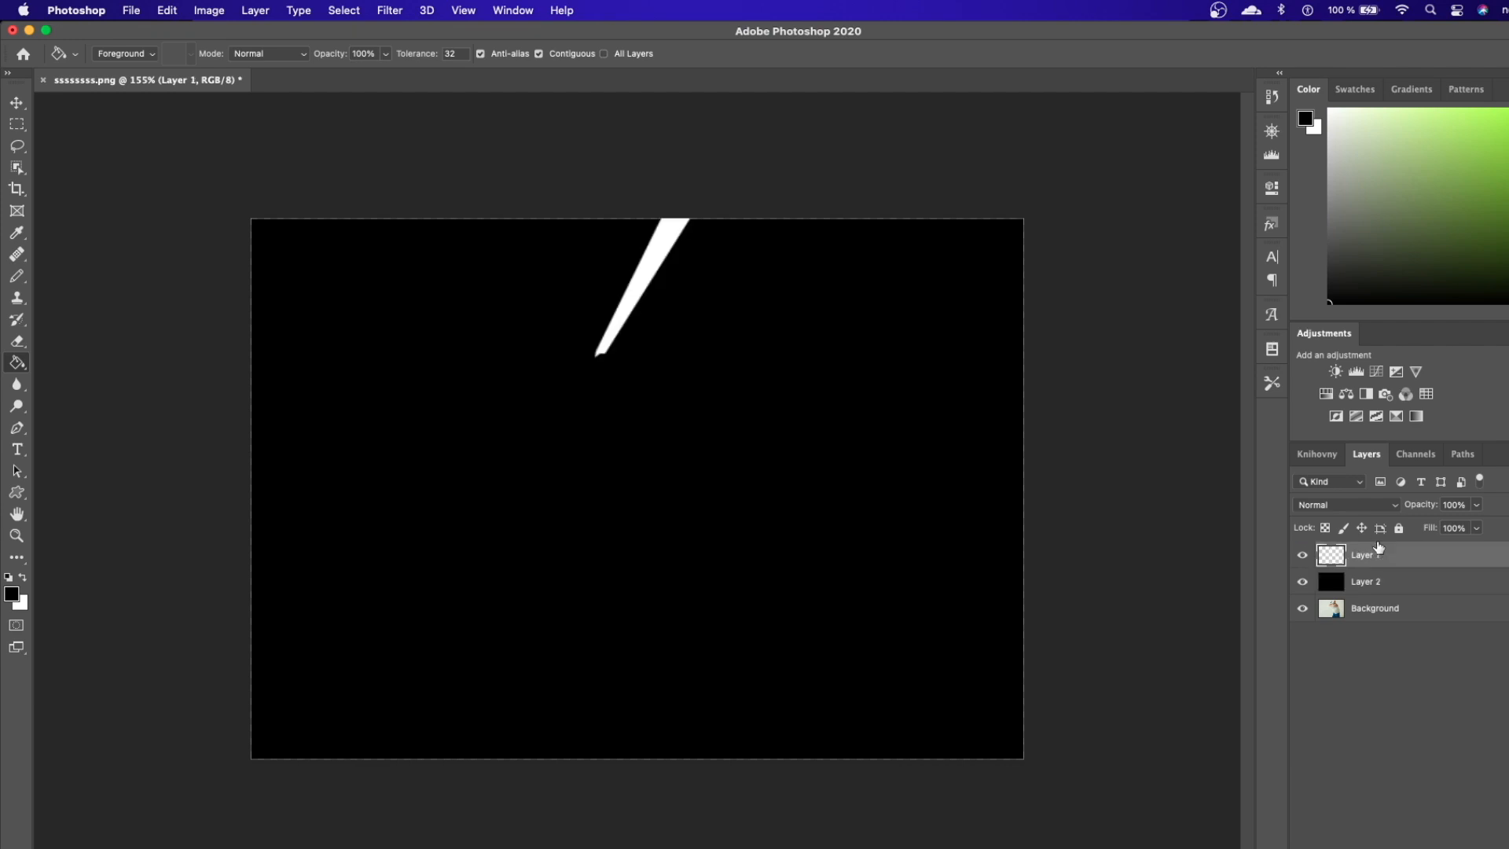
shift+click(1377, 587)
key(super+e)
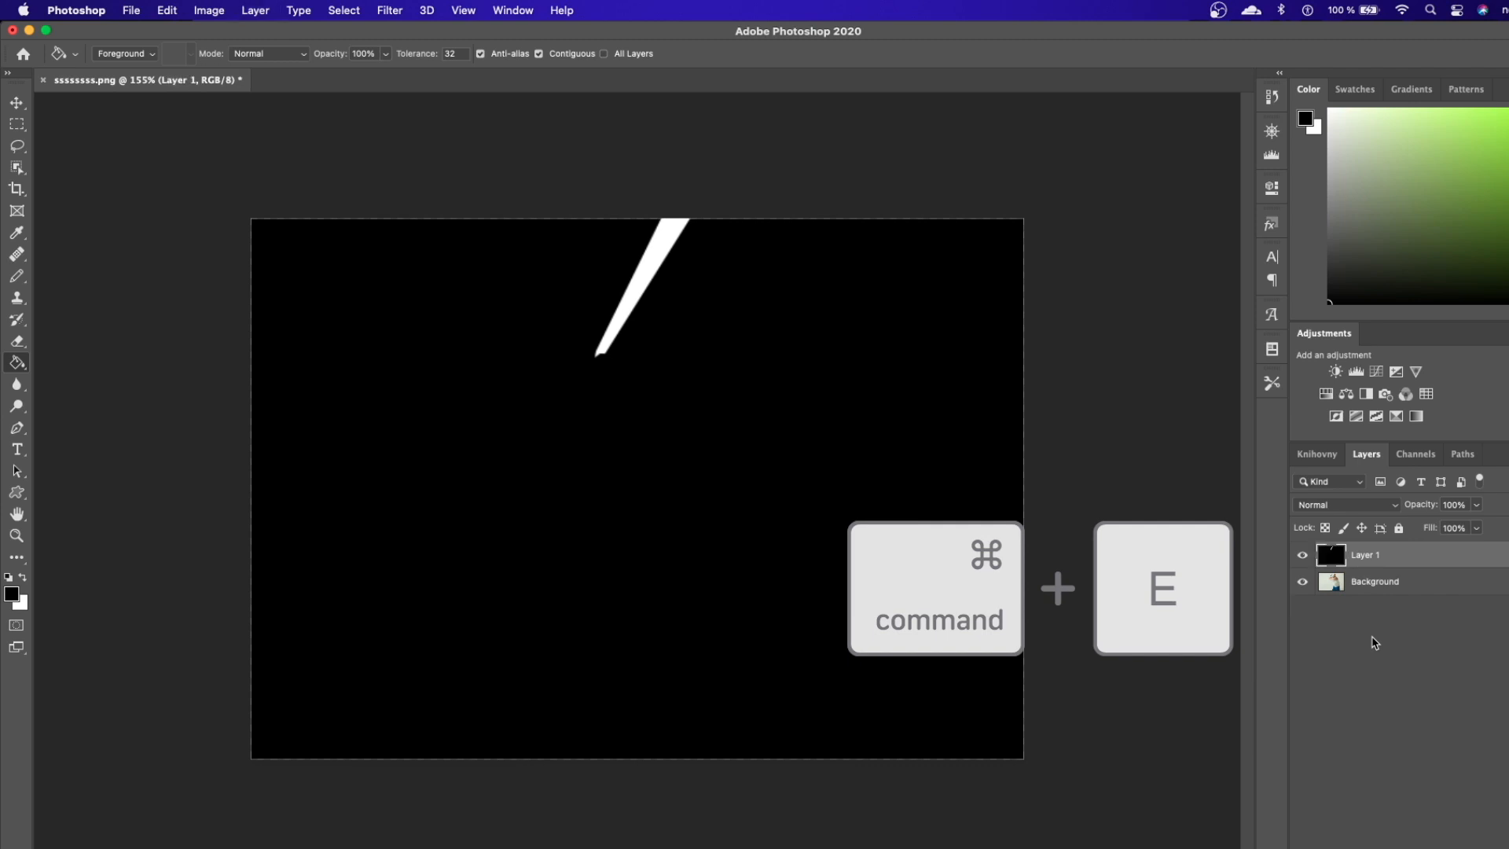
- Convert the merged blade layer to a smart object and rename it L
right_click(1371, 558)
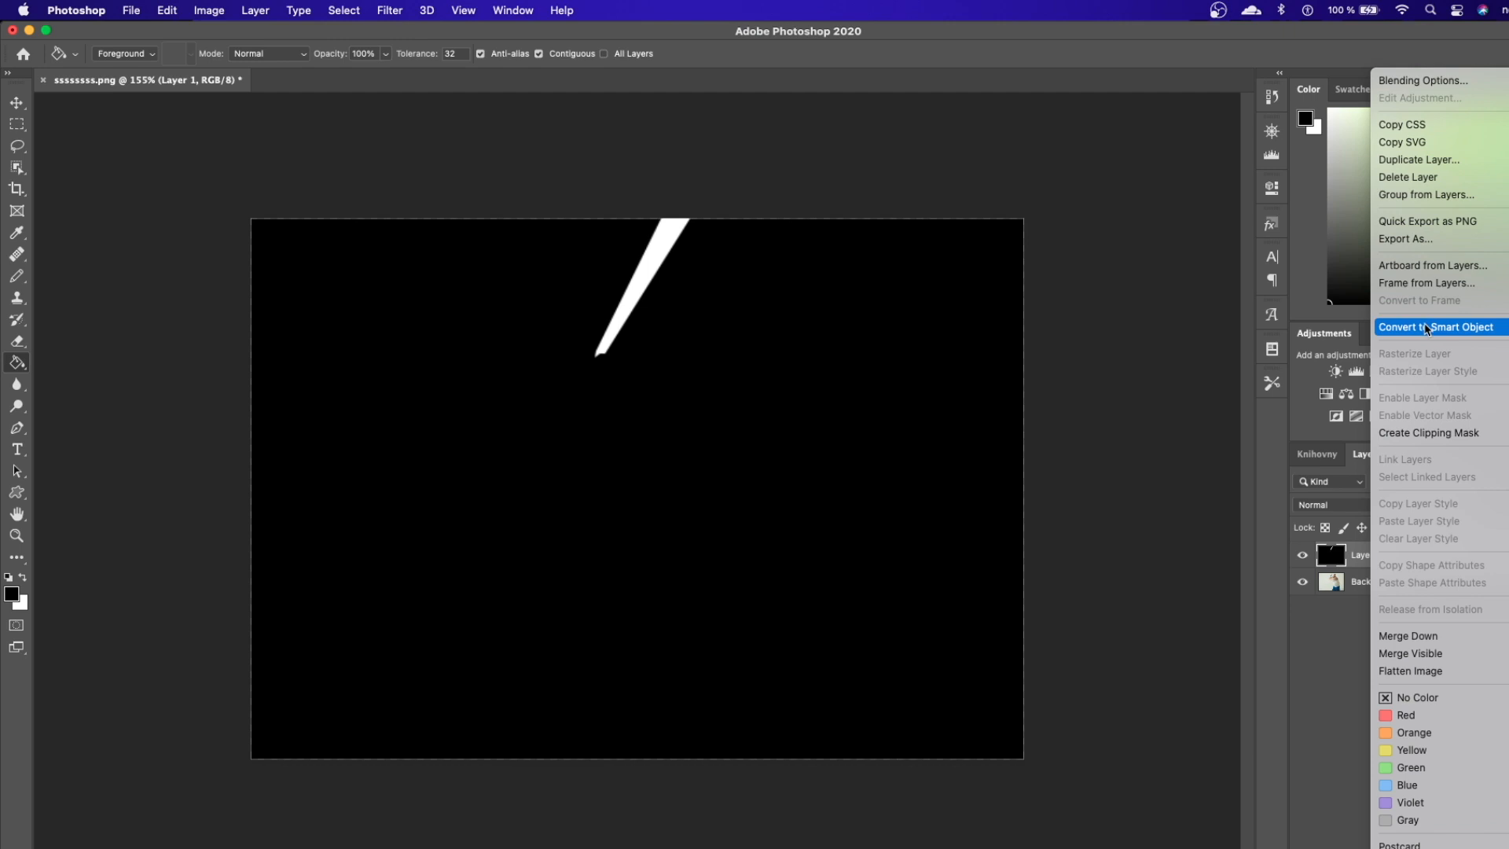
click(1424, 326)
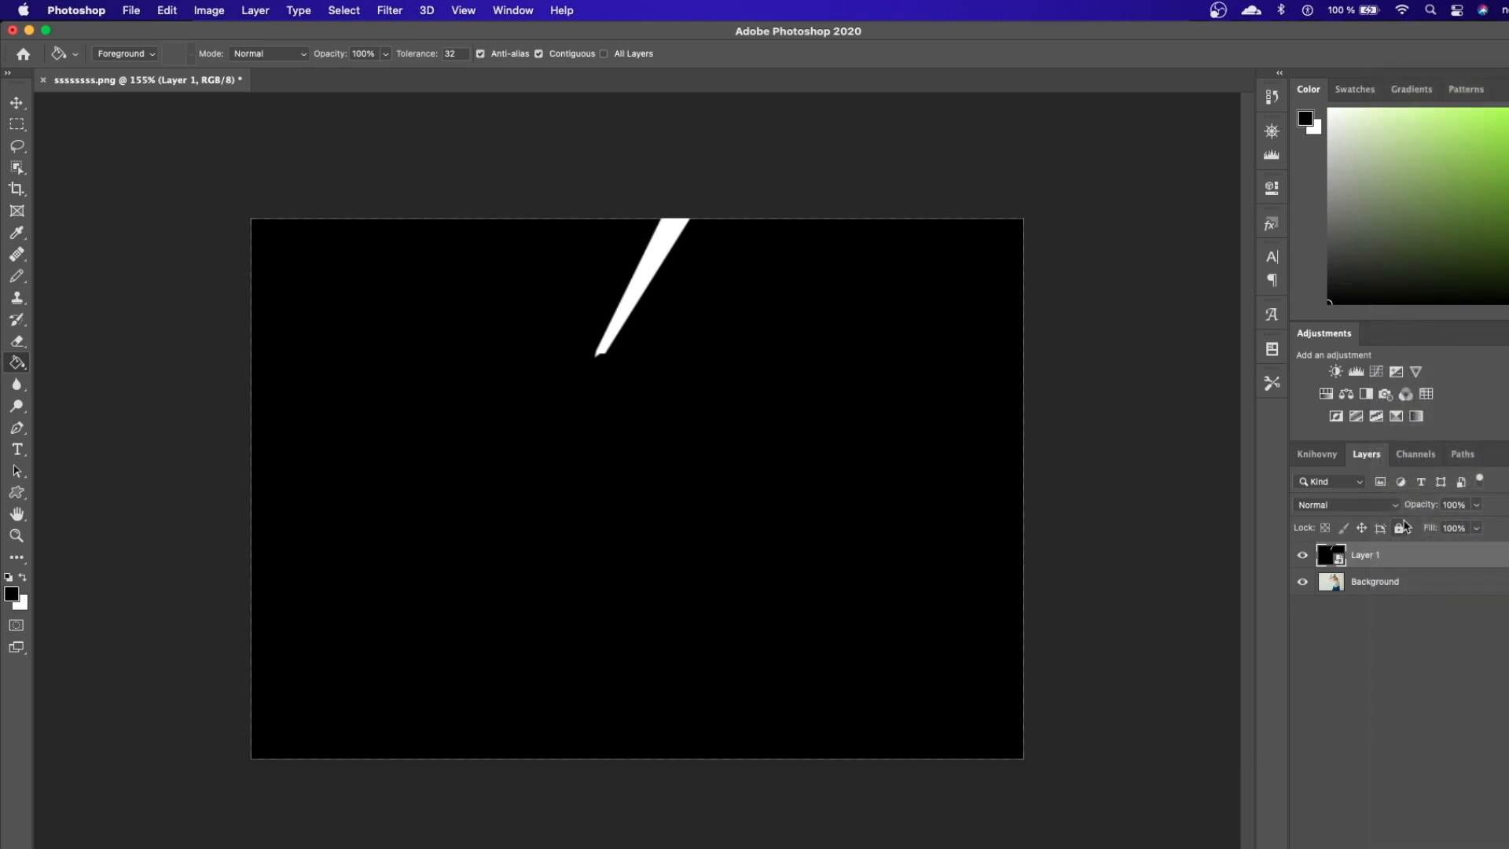
double_click(1371, 557)
text(L)
key(Return)
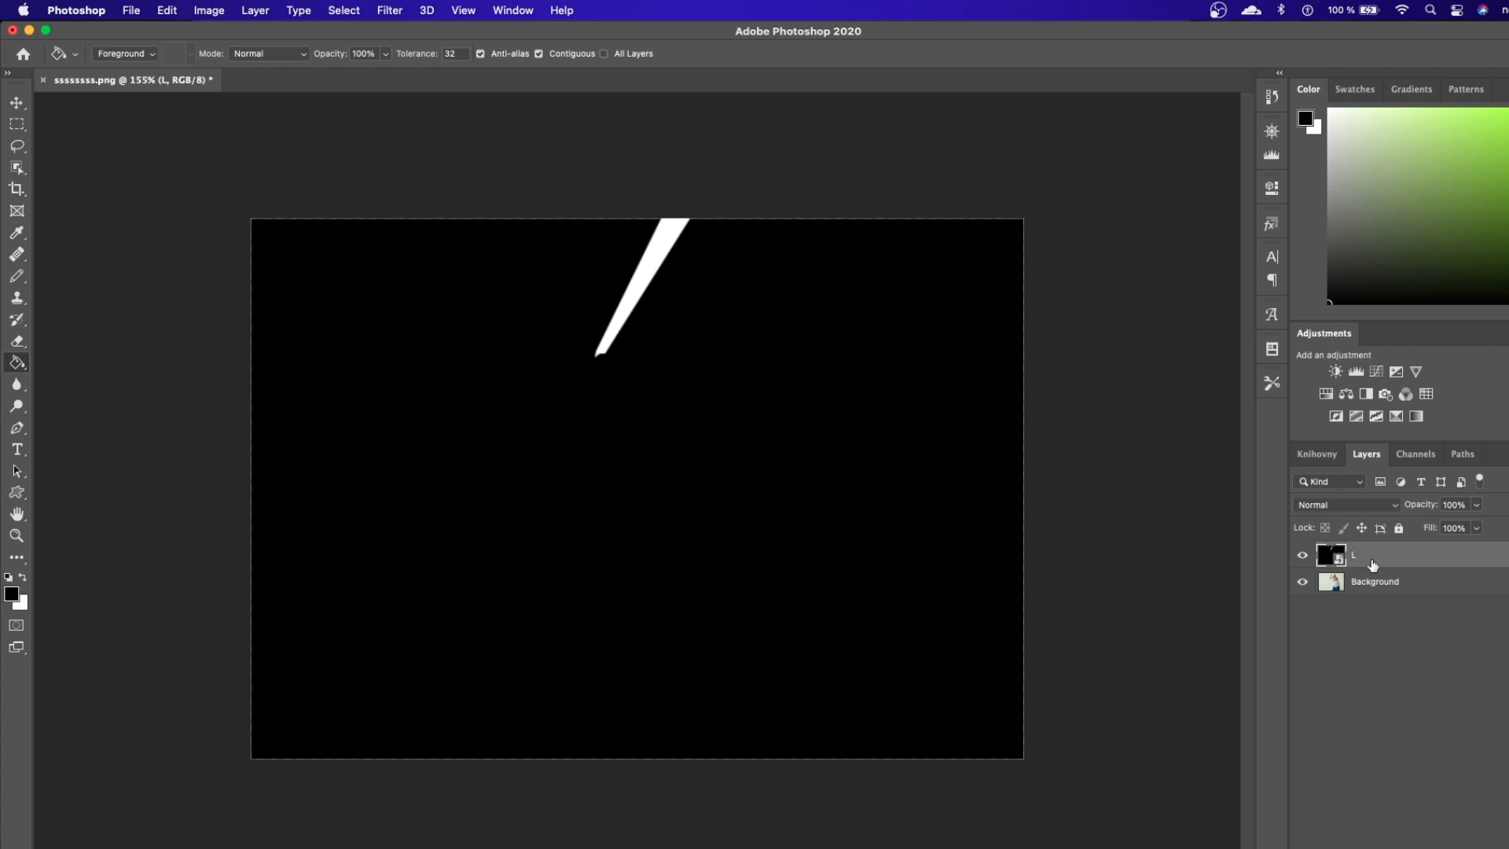
- Duplicate layer L and rename the copy 3
key(super+j)
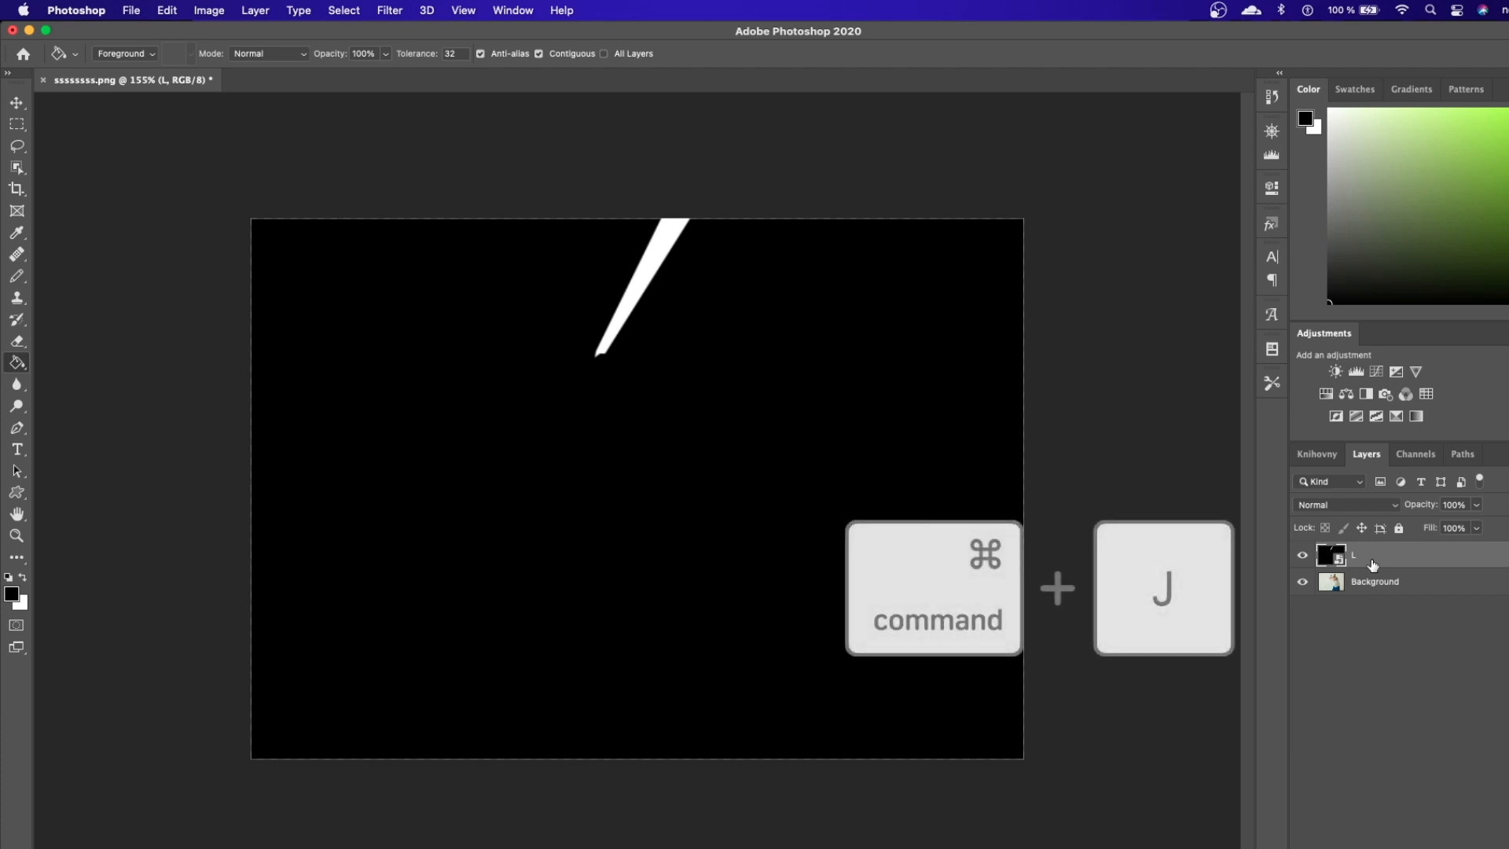
right_click(1366, 561)
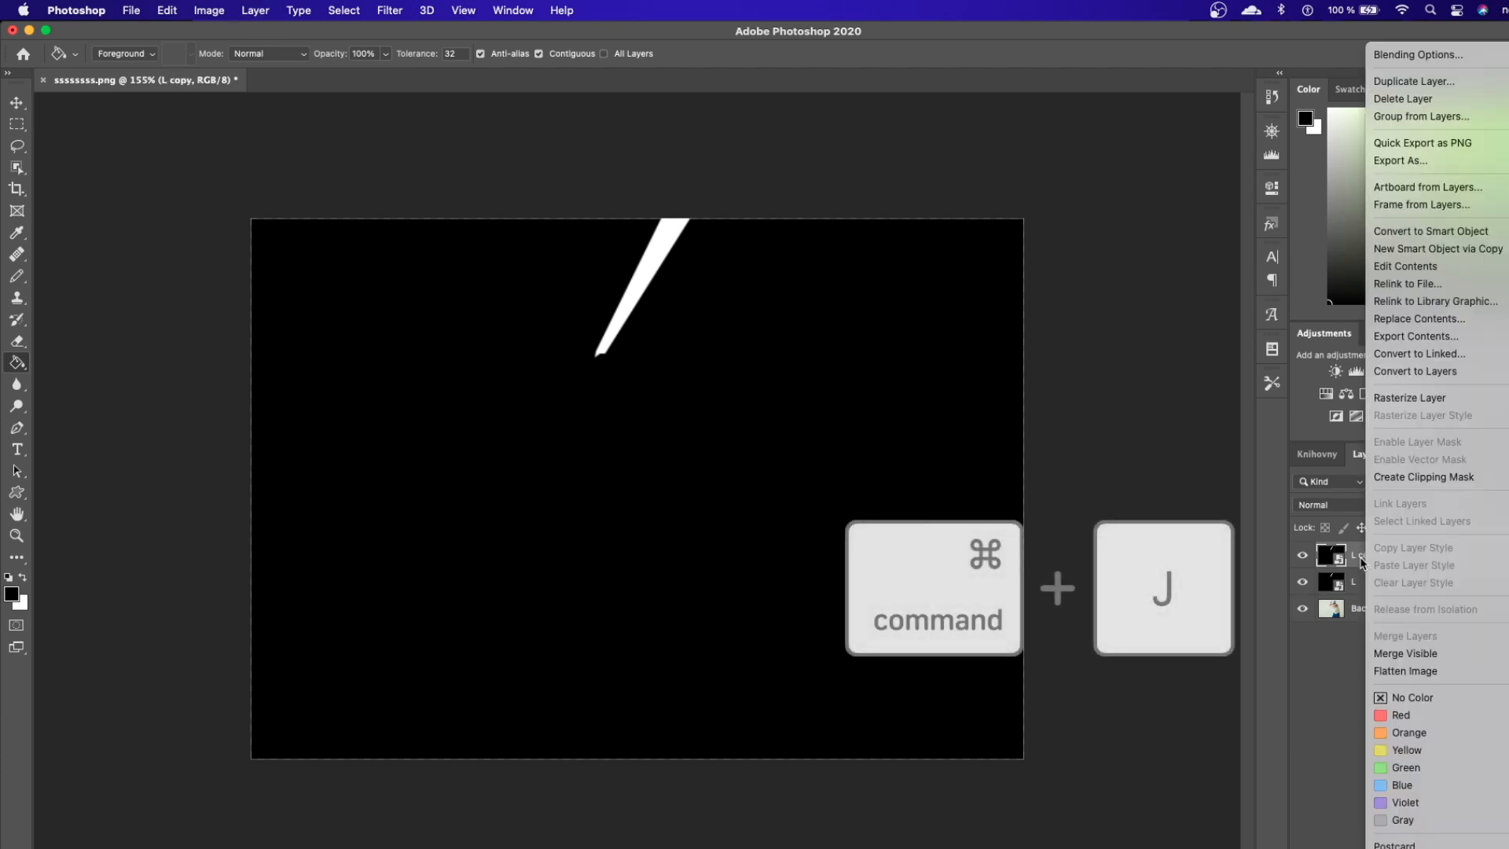
click(1362, 561)
double_click(1360, 555)
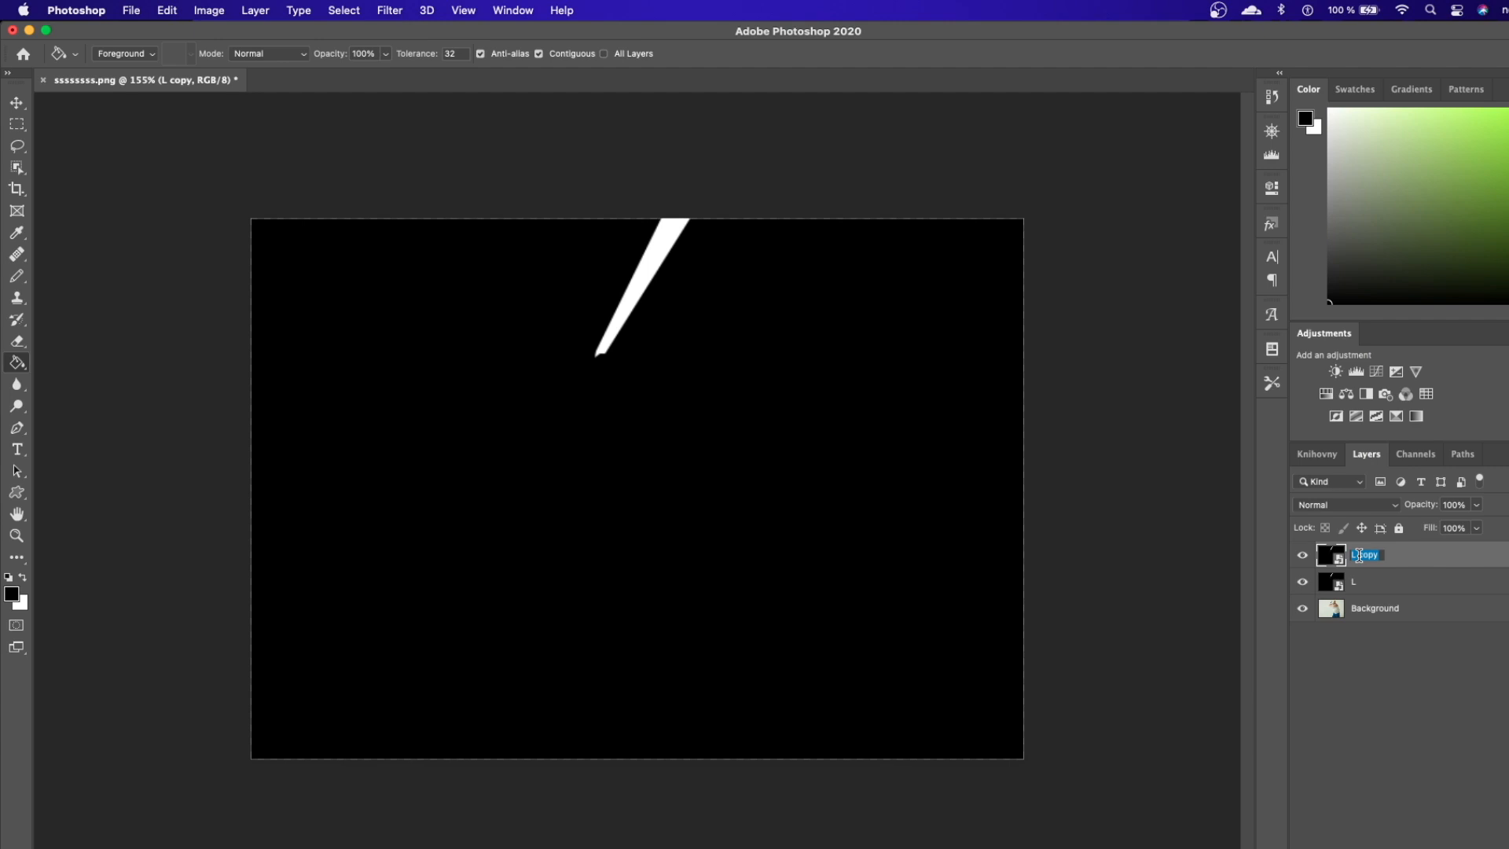
text(3)
key(Return)
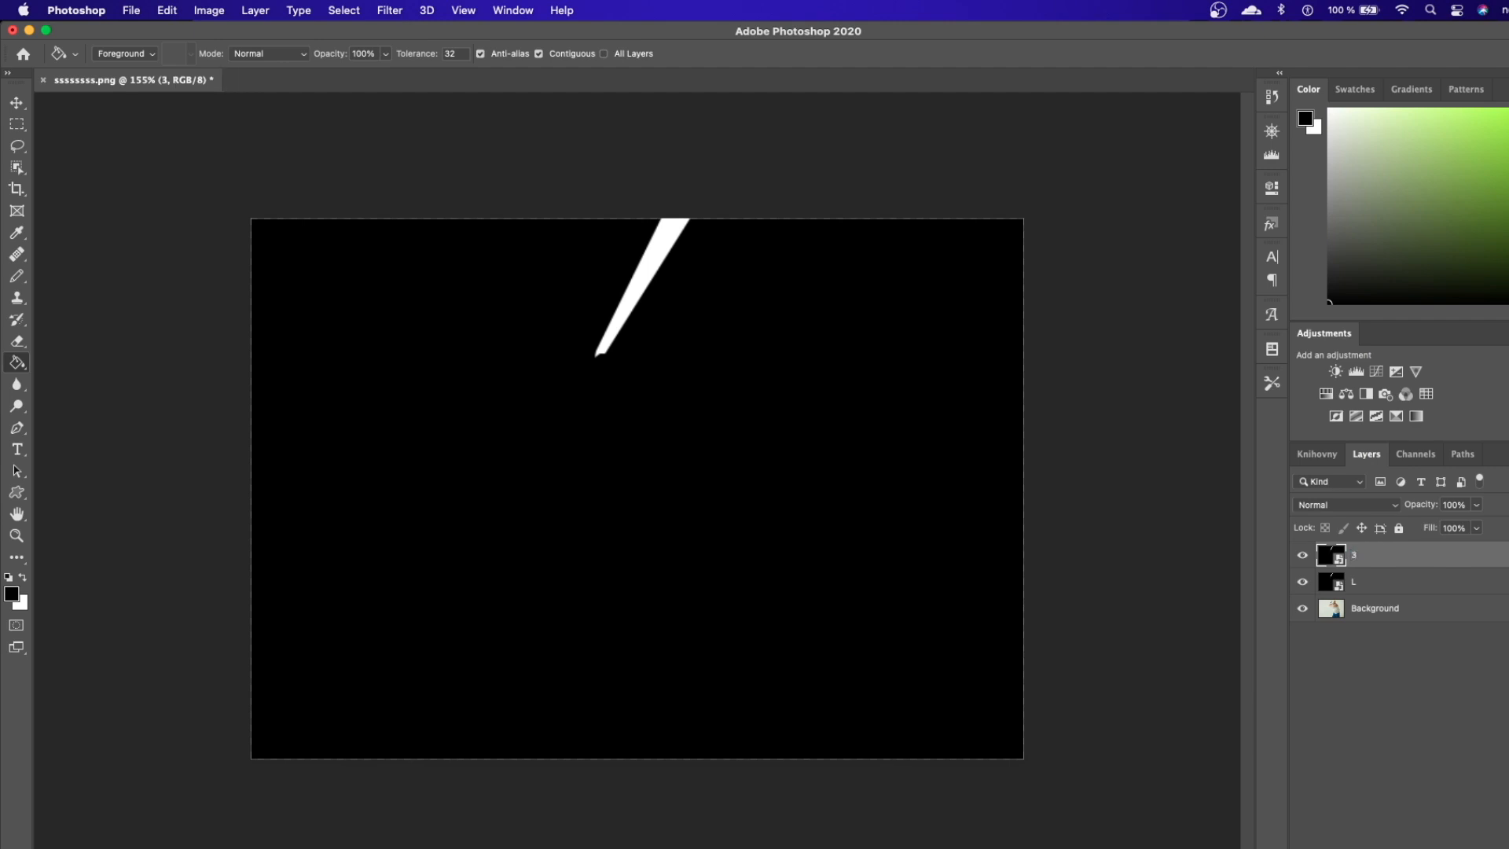
- Apply a Gaussian Blur with a radius of 3 pixels to layer 3
click(387, 11)
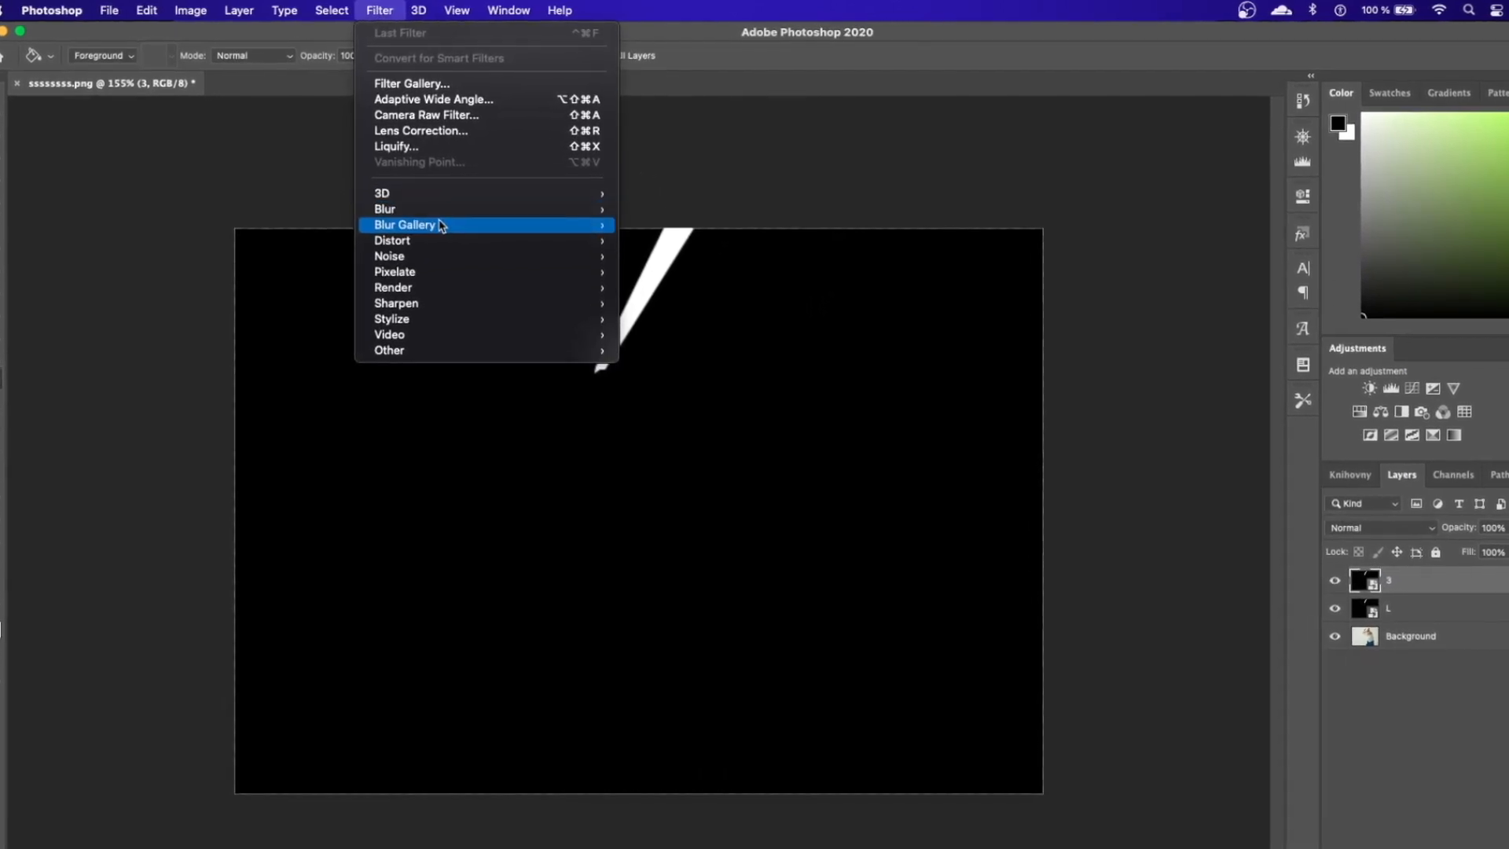
mouse_move(432, 209)
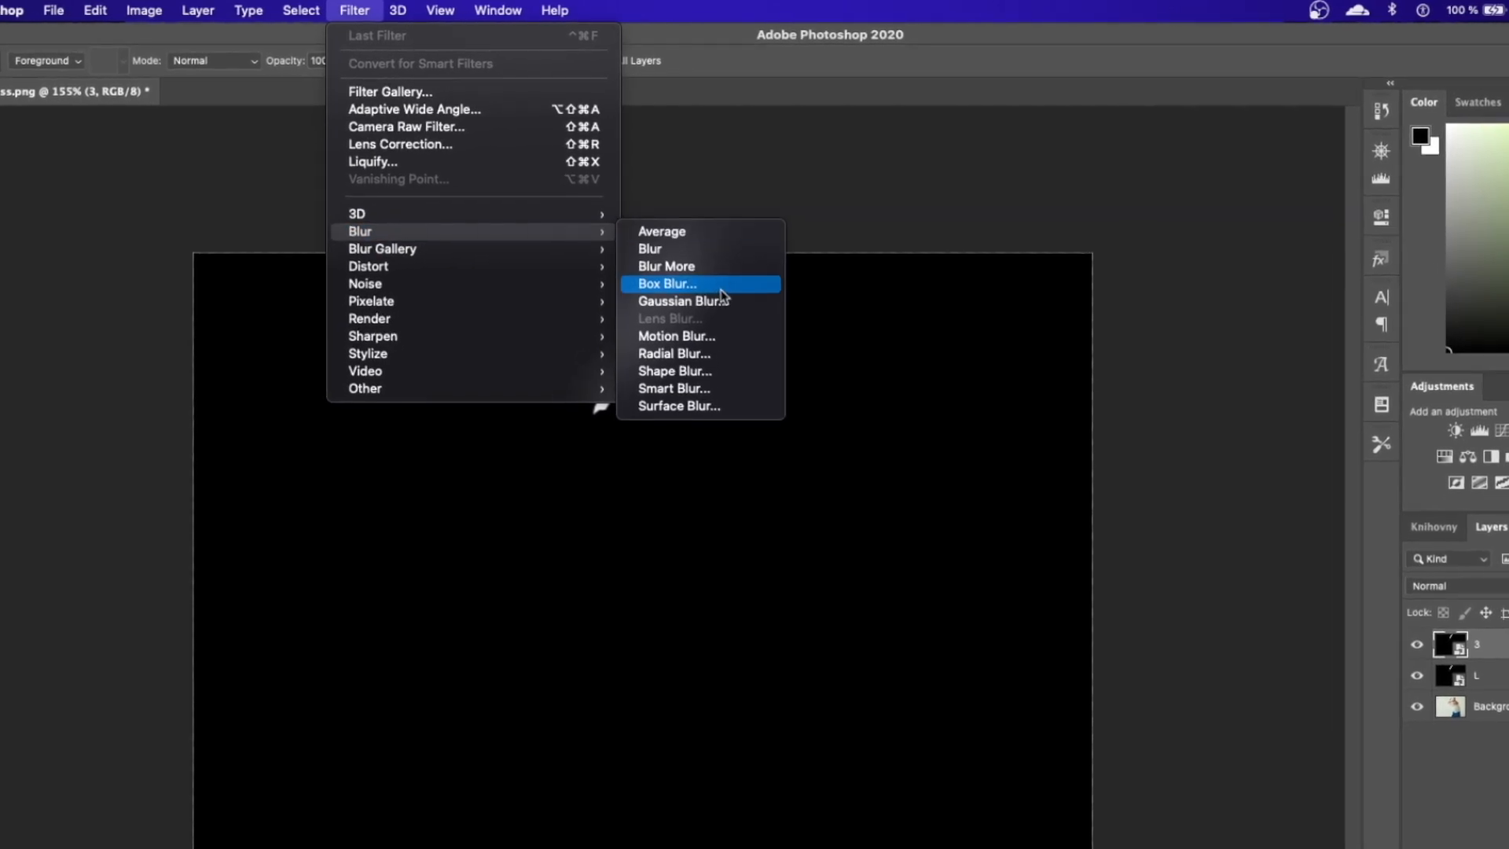
click(684, 301)
text(3)
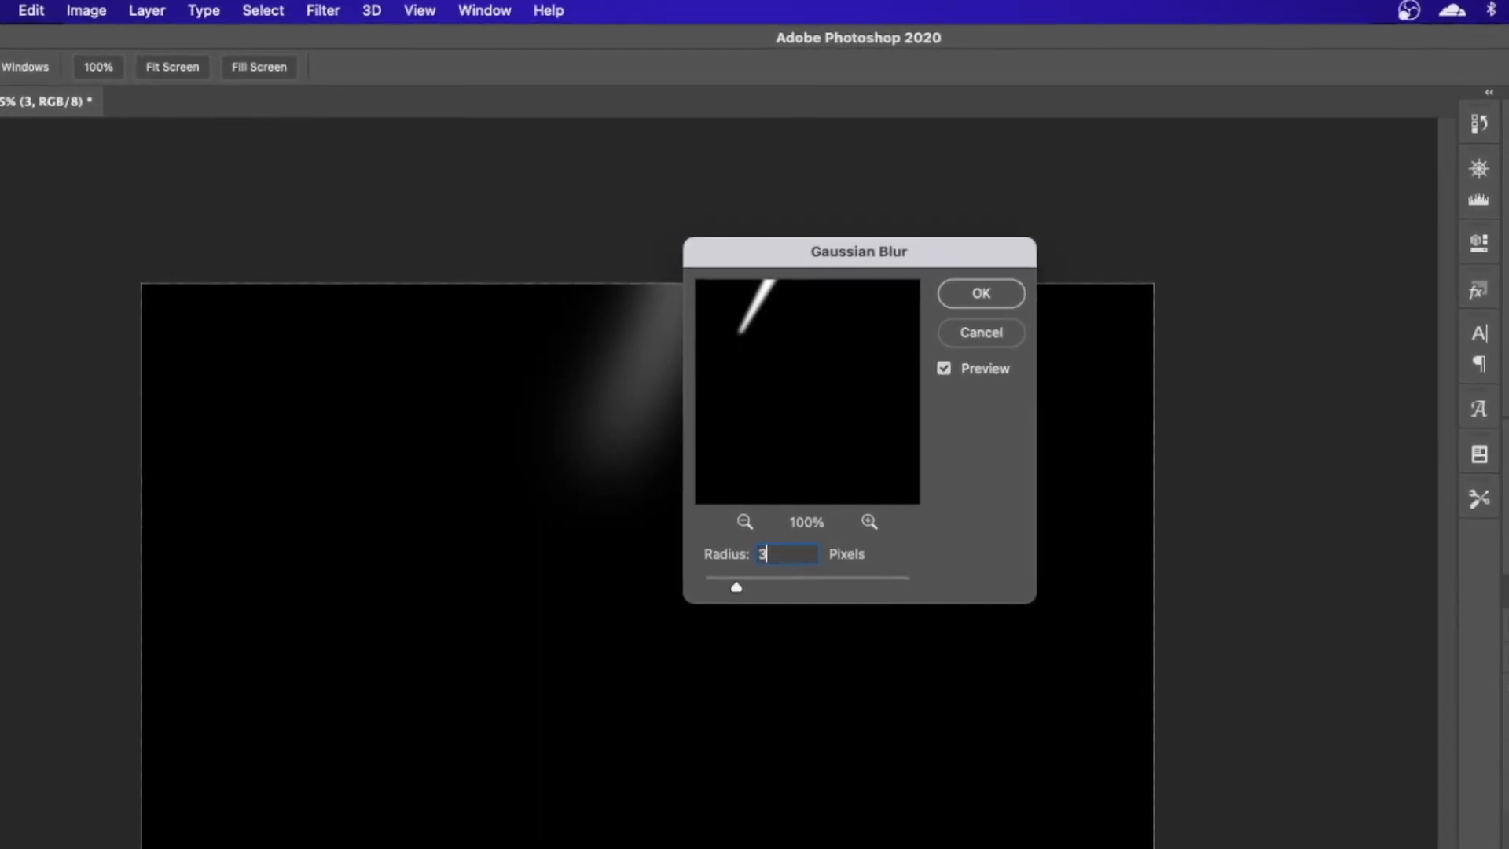
key(Return)
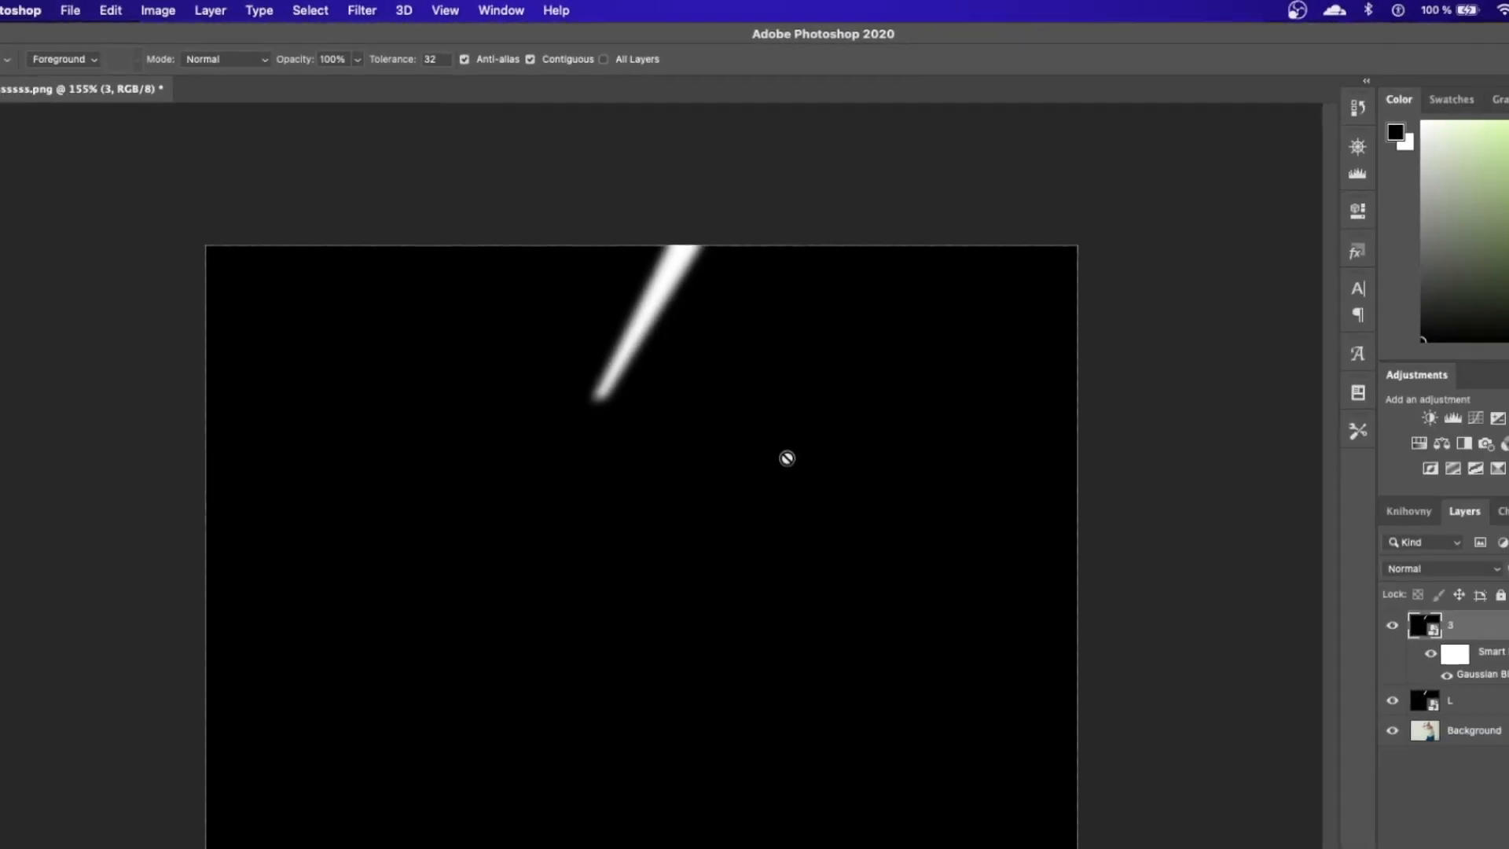
- Duplicate the blurred layer 3 and rename the copy 5
key(super+j)
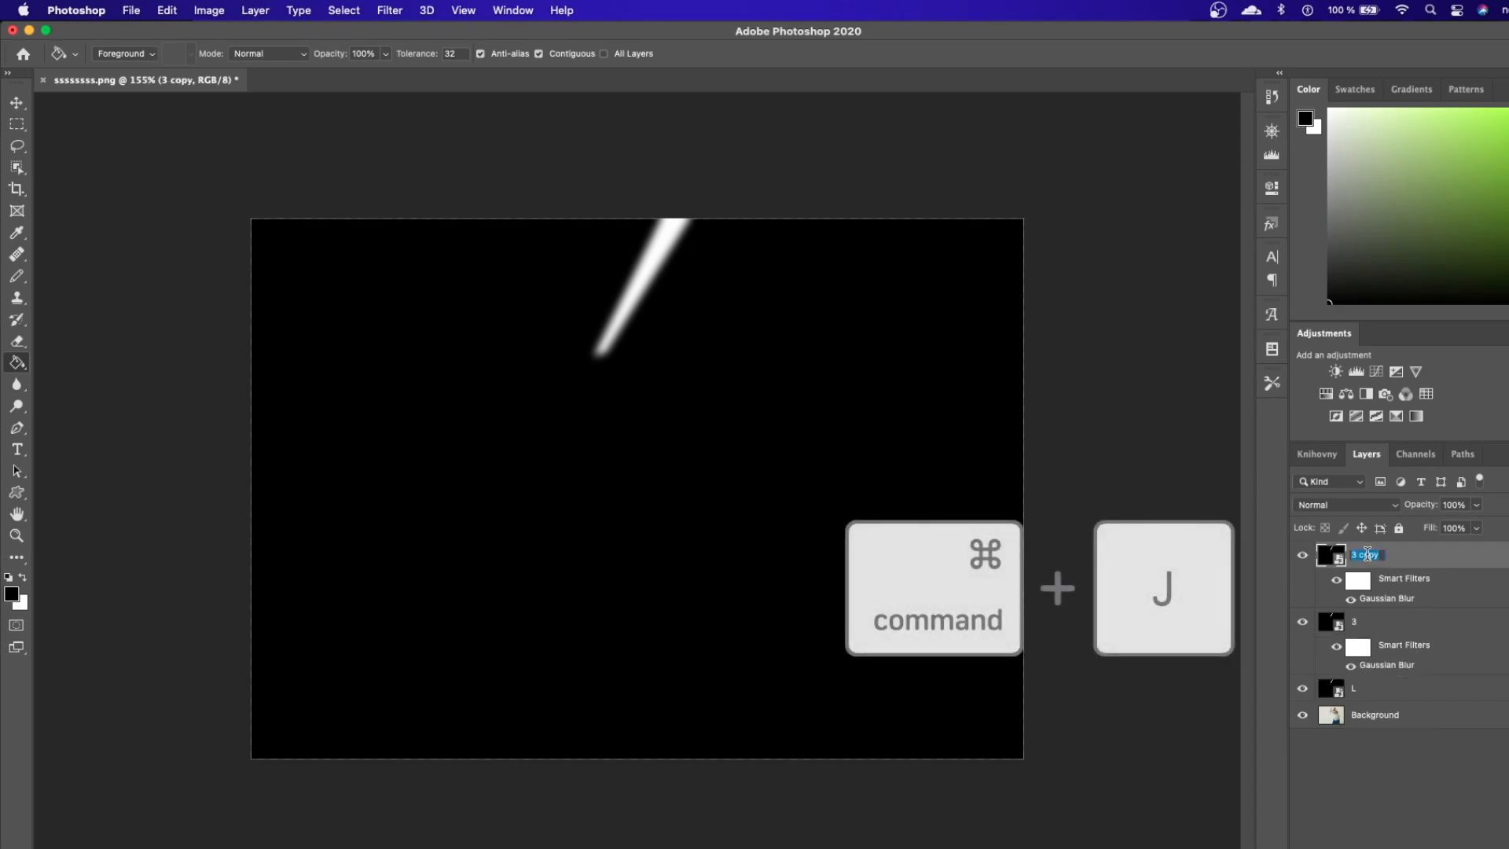
key(BackSpace)
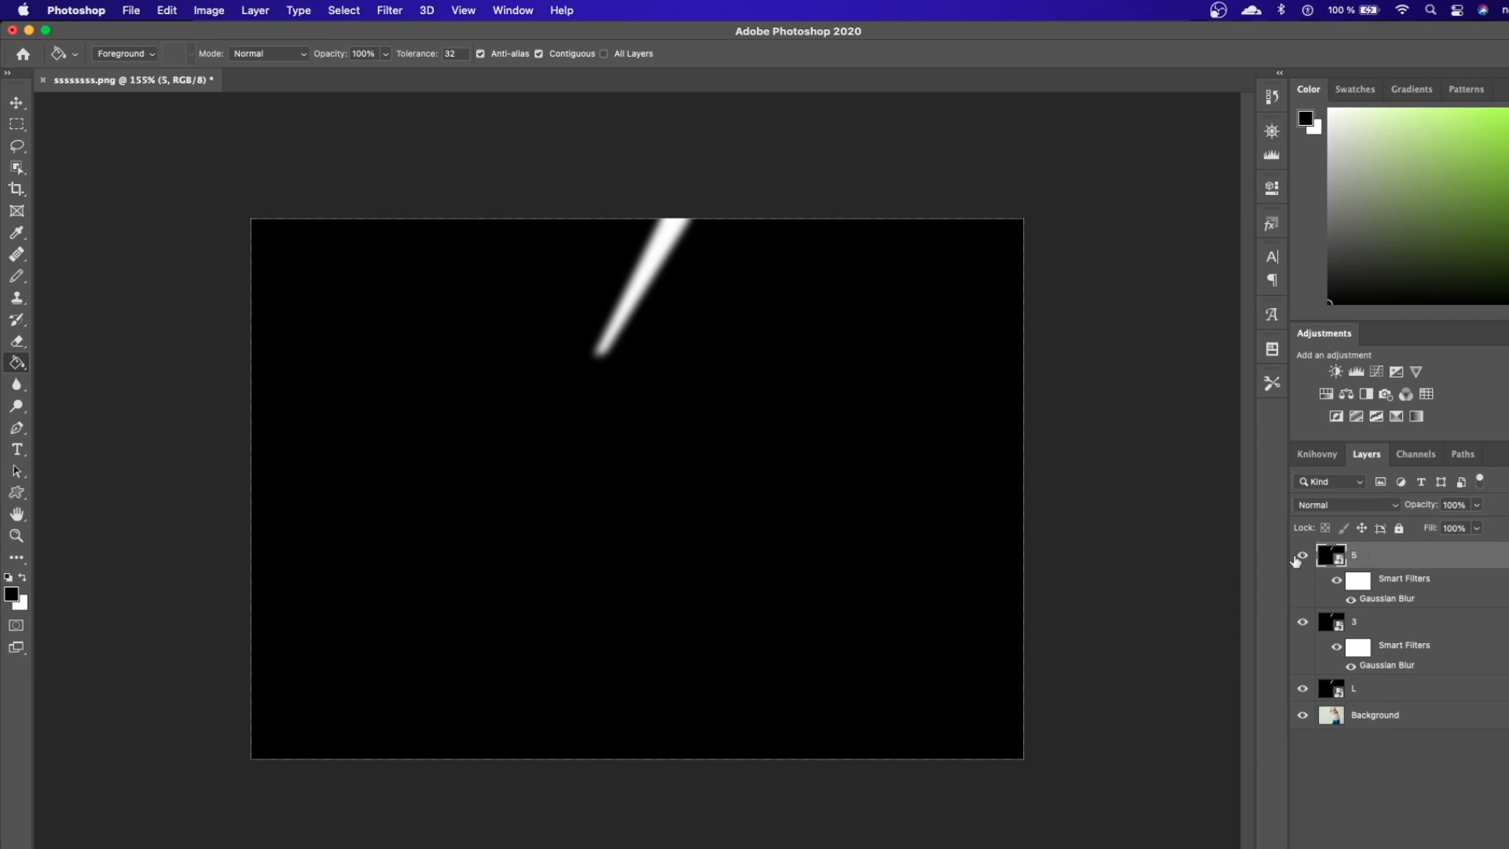
- Apply a Gaussian Blur with a radius of 5 pixels to layer 5
click(391, 11)
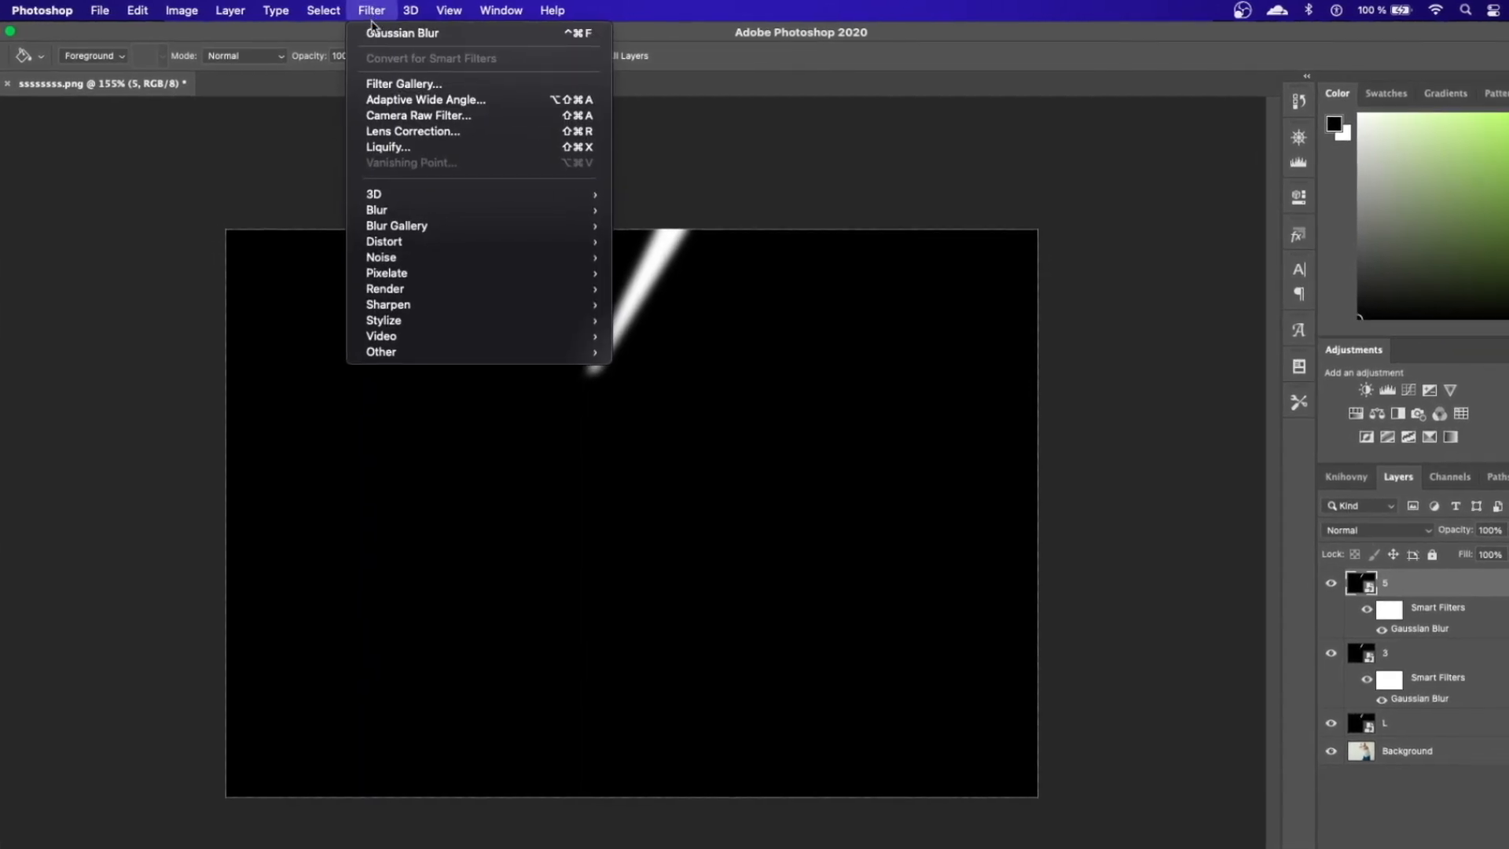
mouse_move(447, 214)
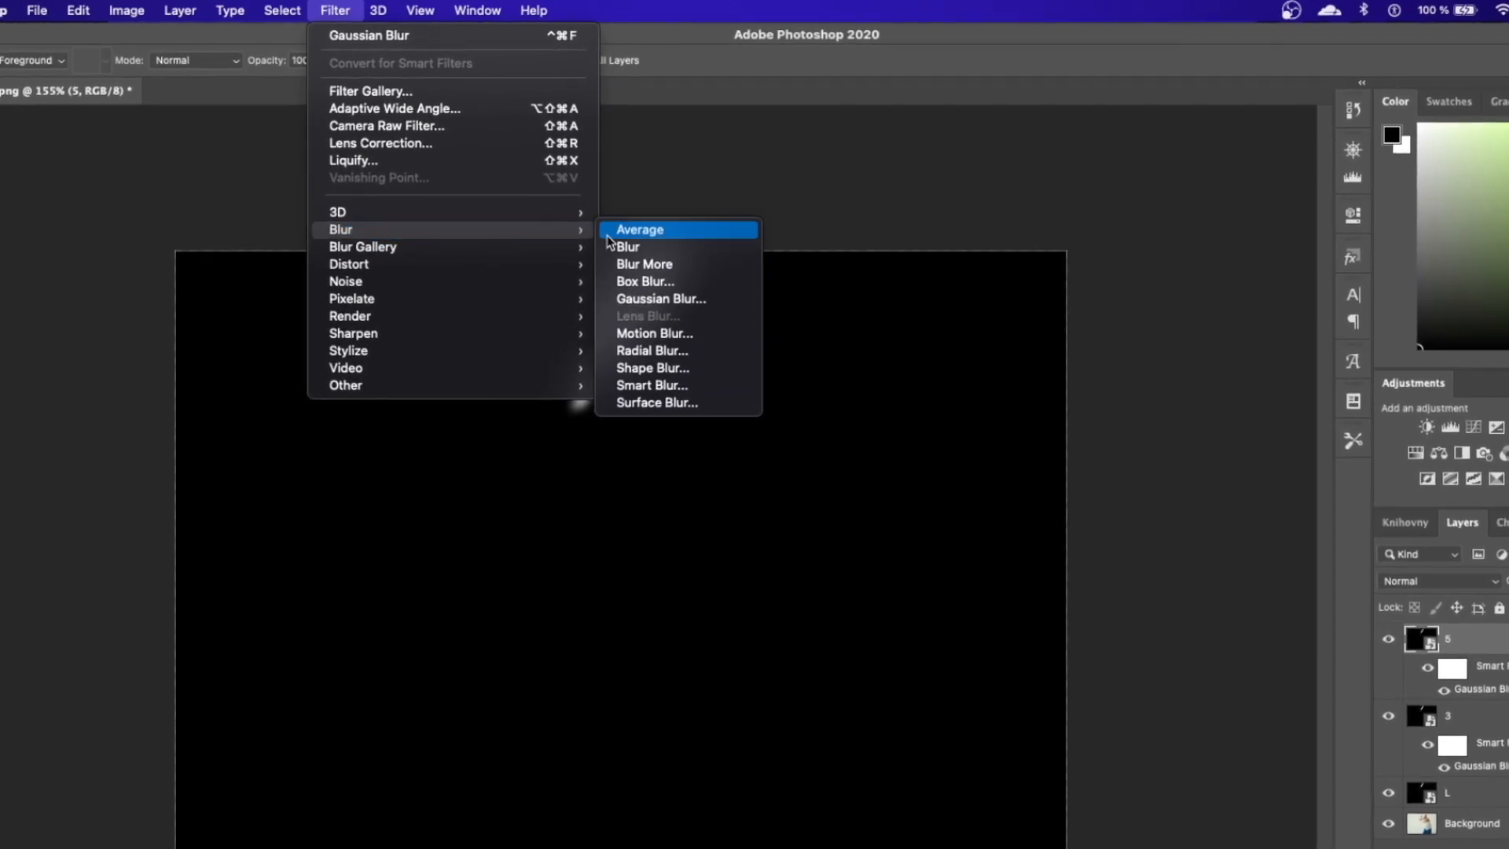
click(727, 291)
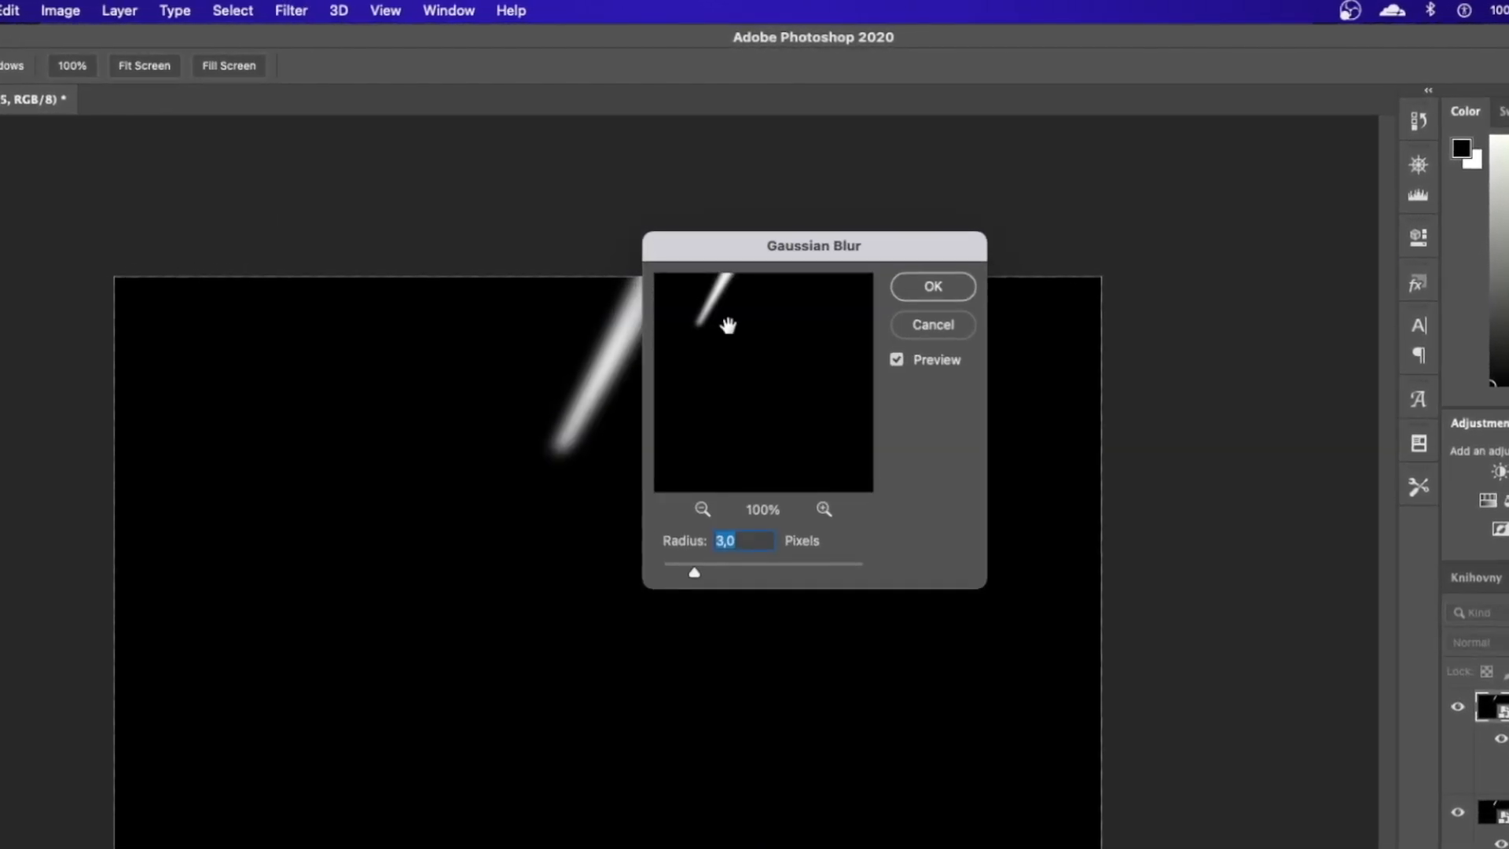
text(5)
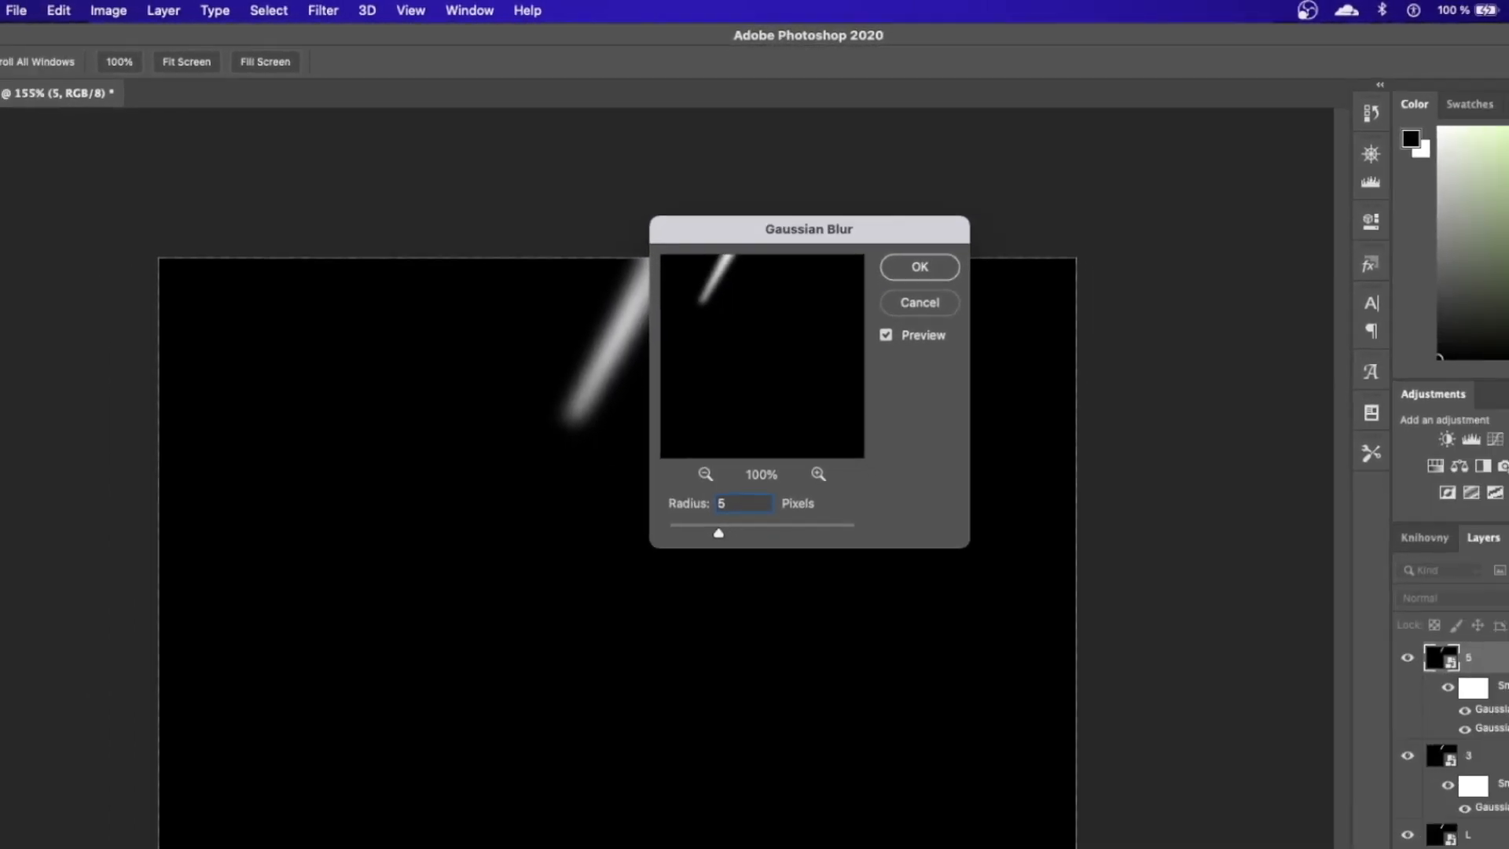
key(Return)
- Duplicate the blurred layer 5 and rename the copy 15
key(super+j)
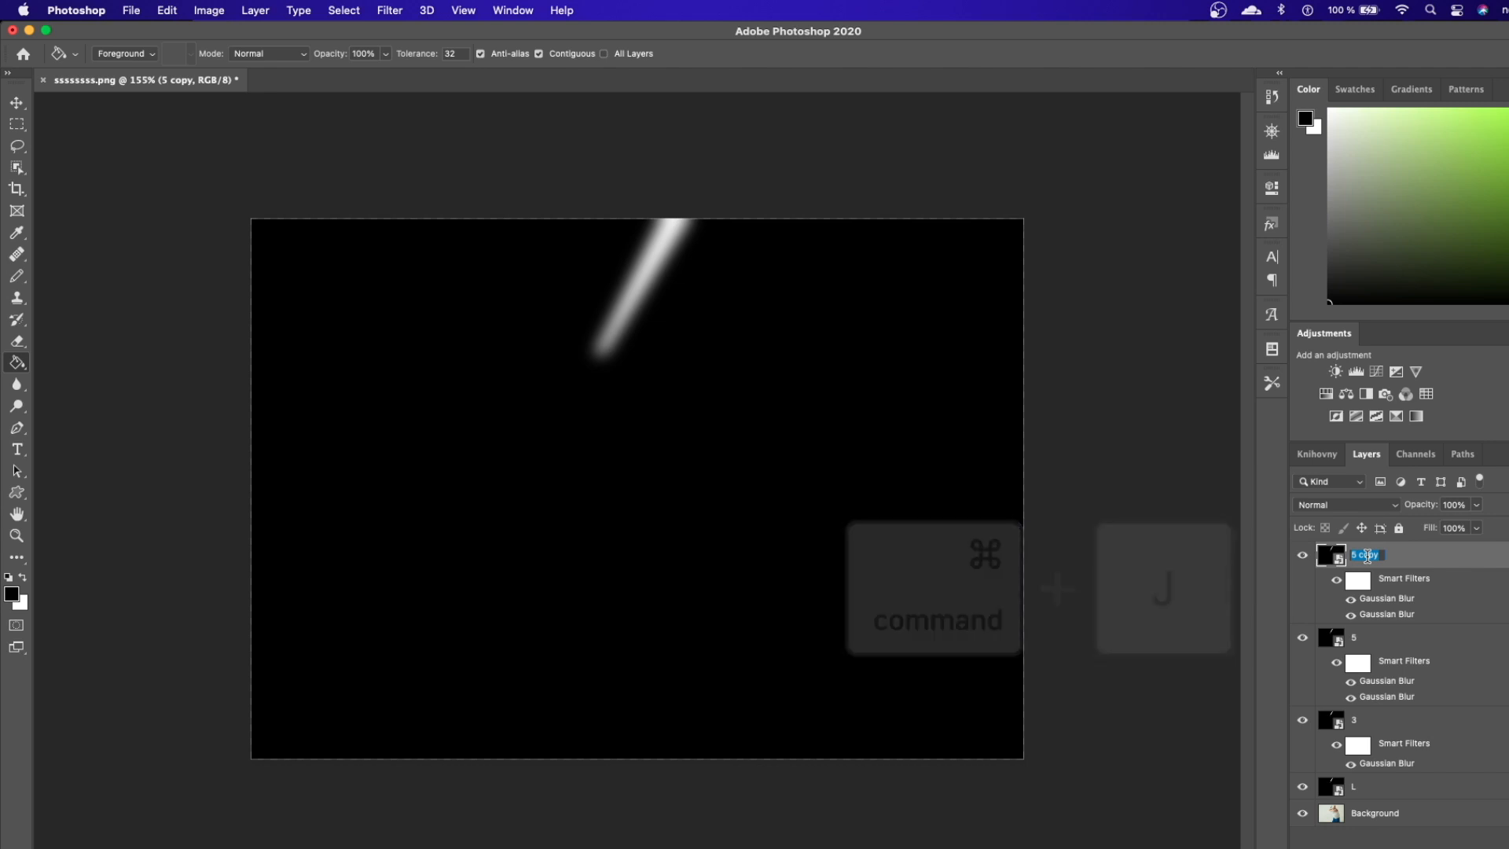
text(1)
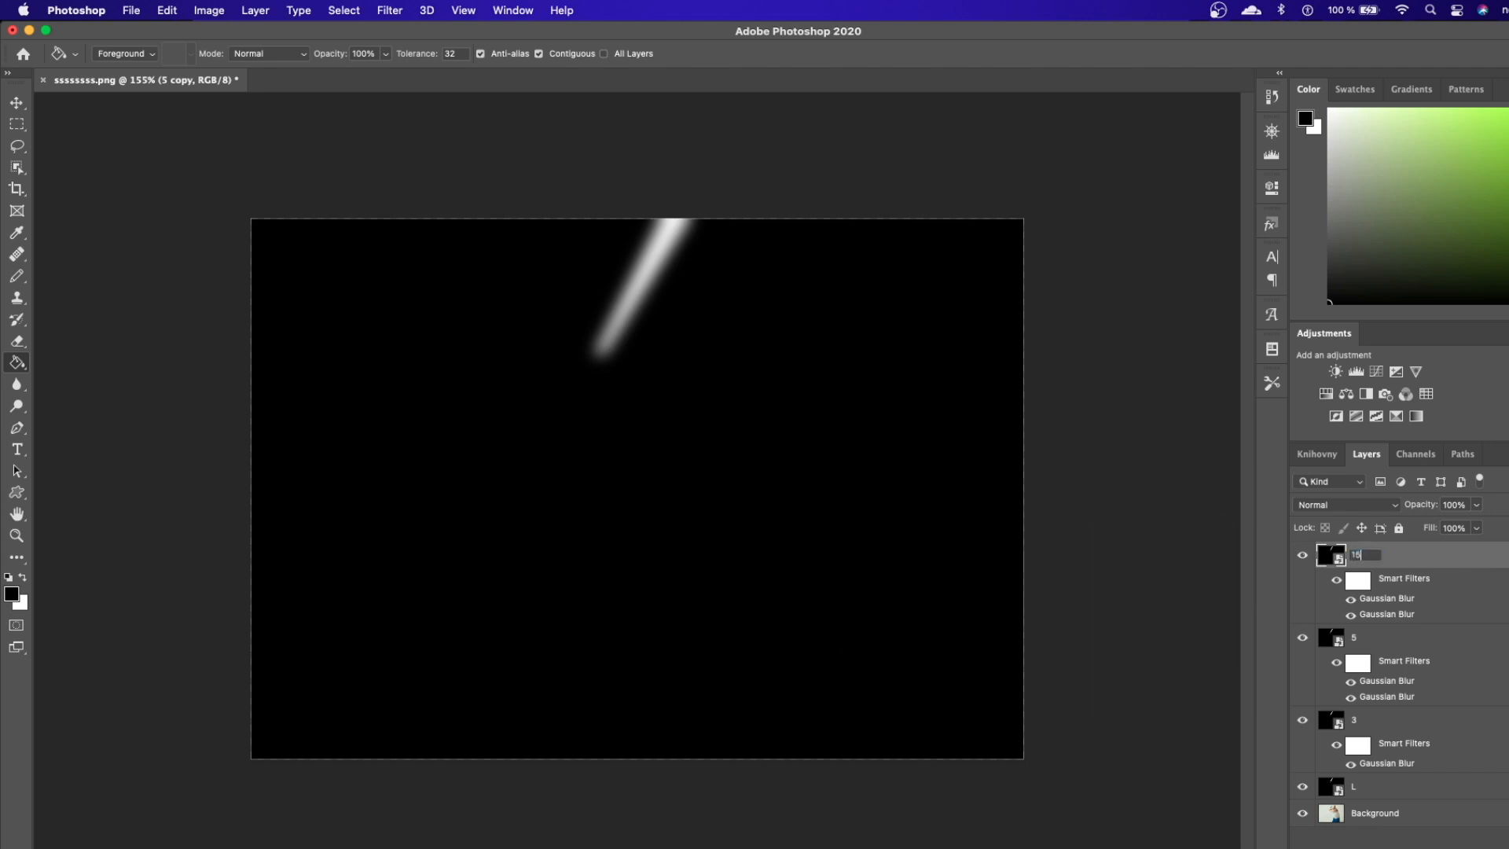
text(5)
key(Return)
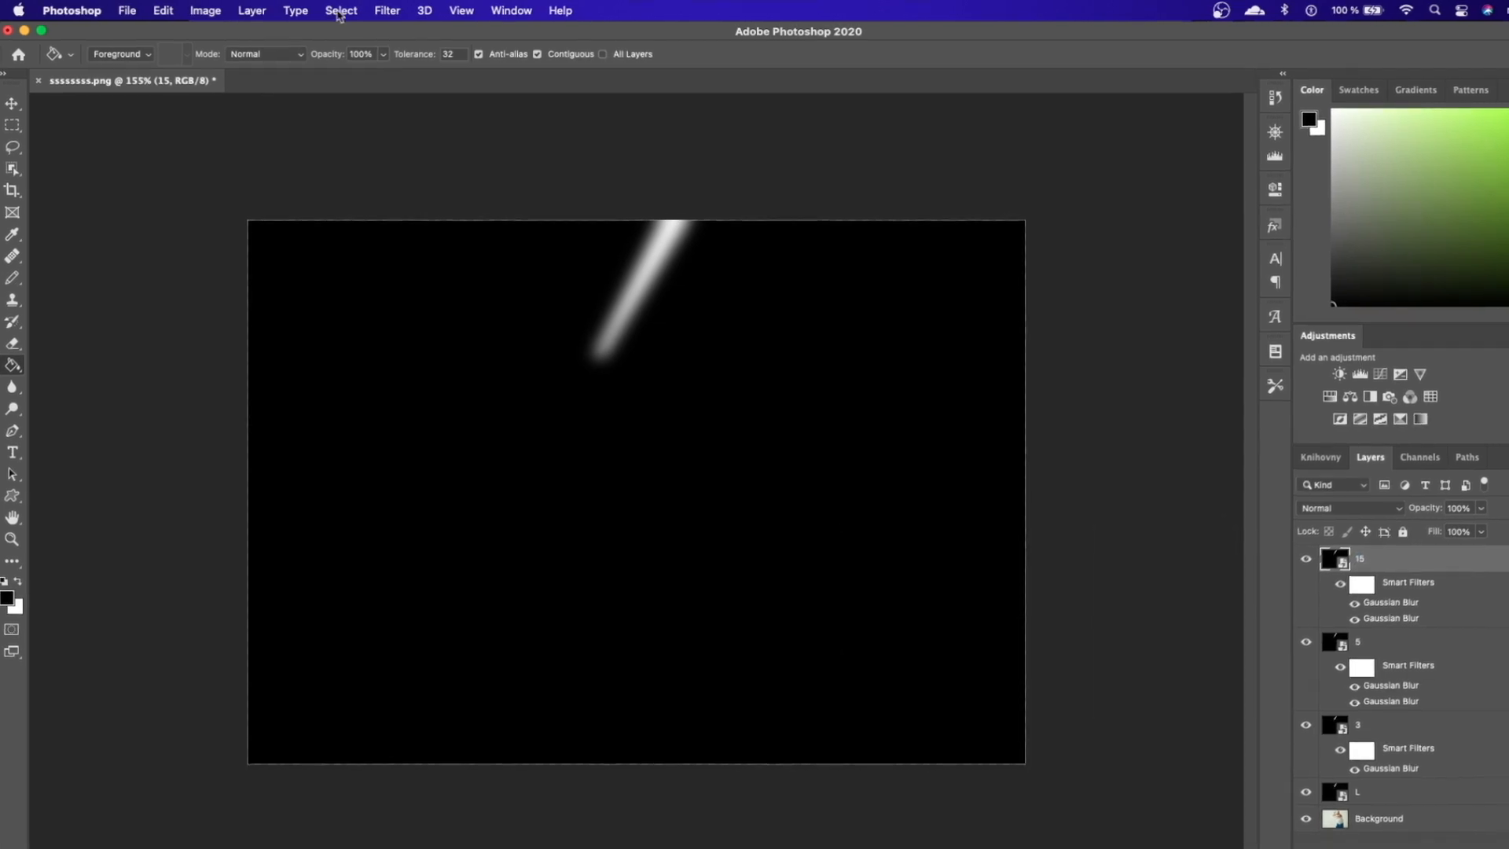
- Apply a Gaussian Blur with a radius of 15 pixels to layer 15
click(389, 10)
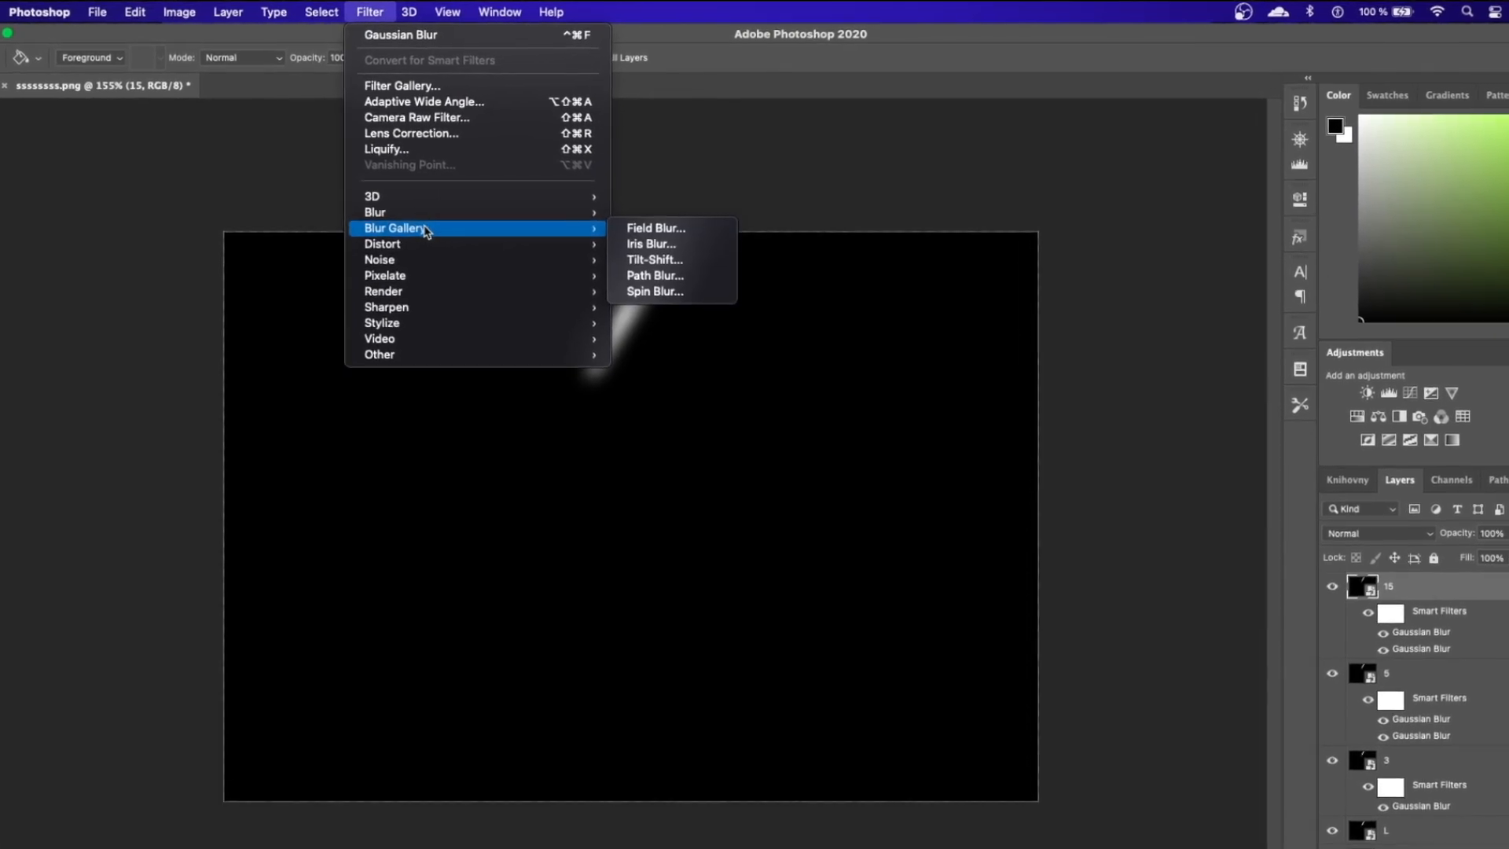
mouse_move(442, 208)
click(695, 279)
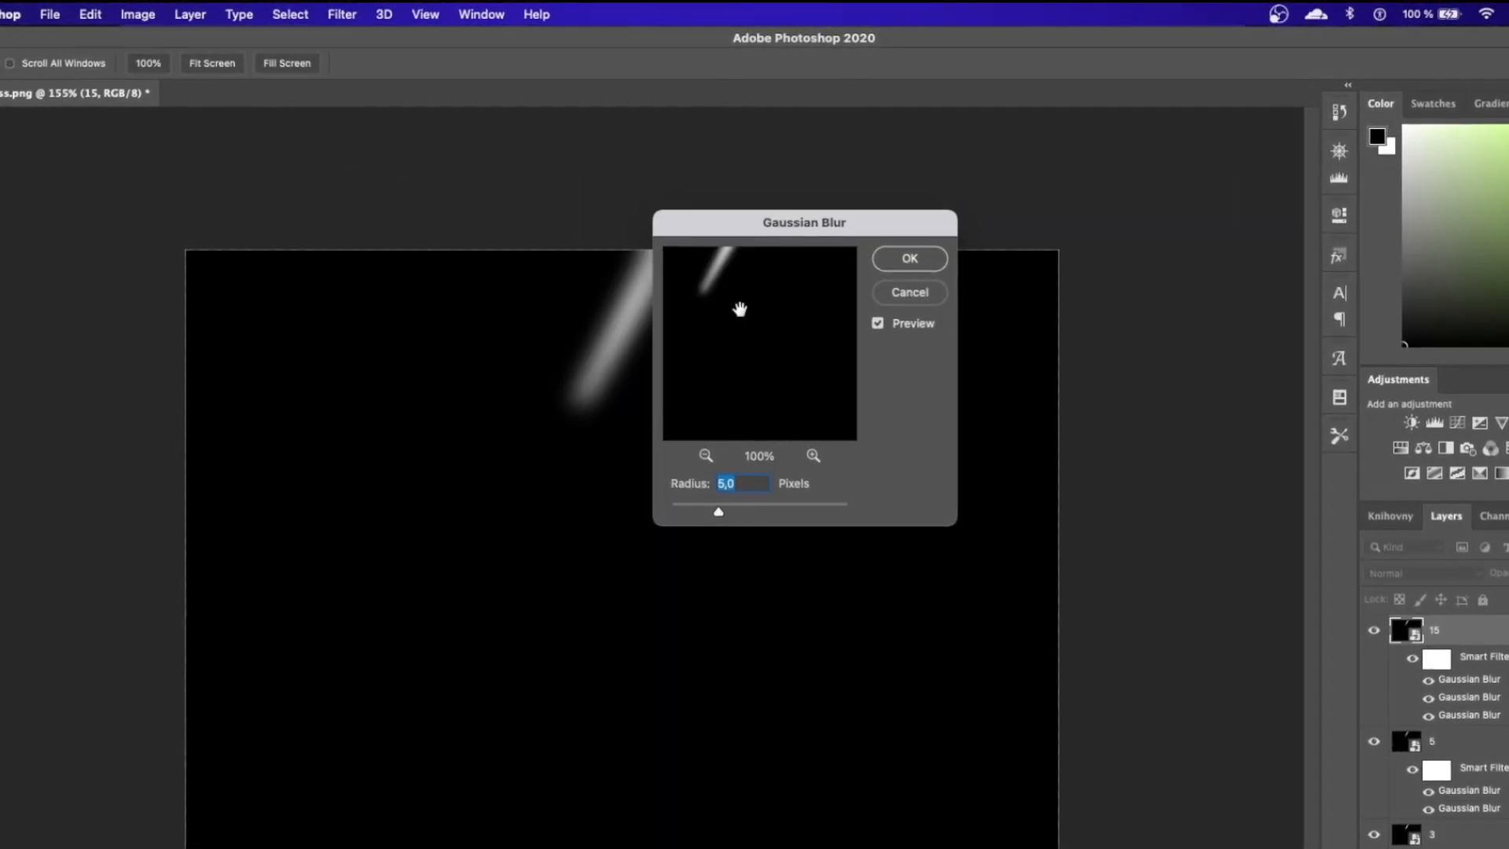
text(15)
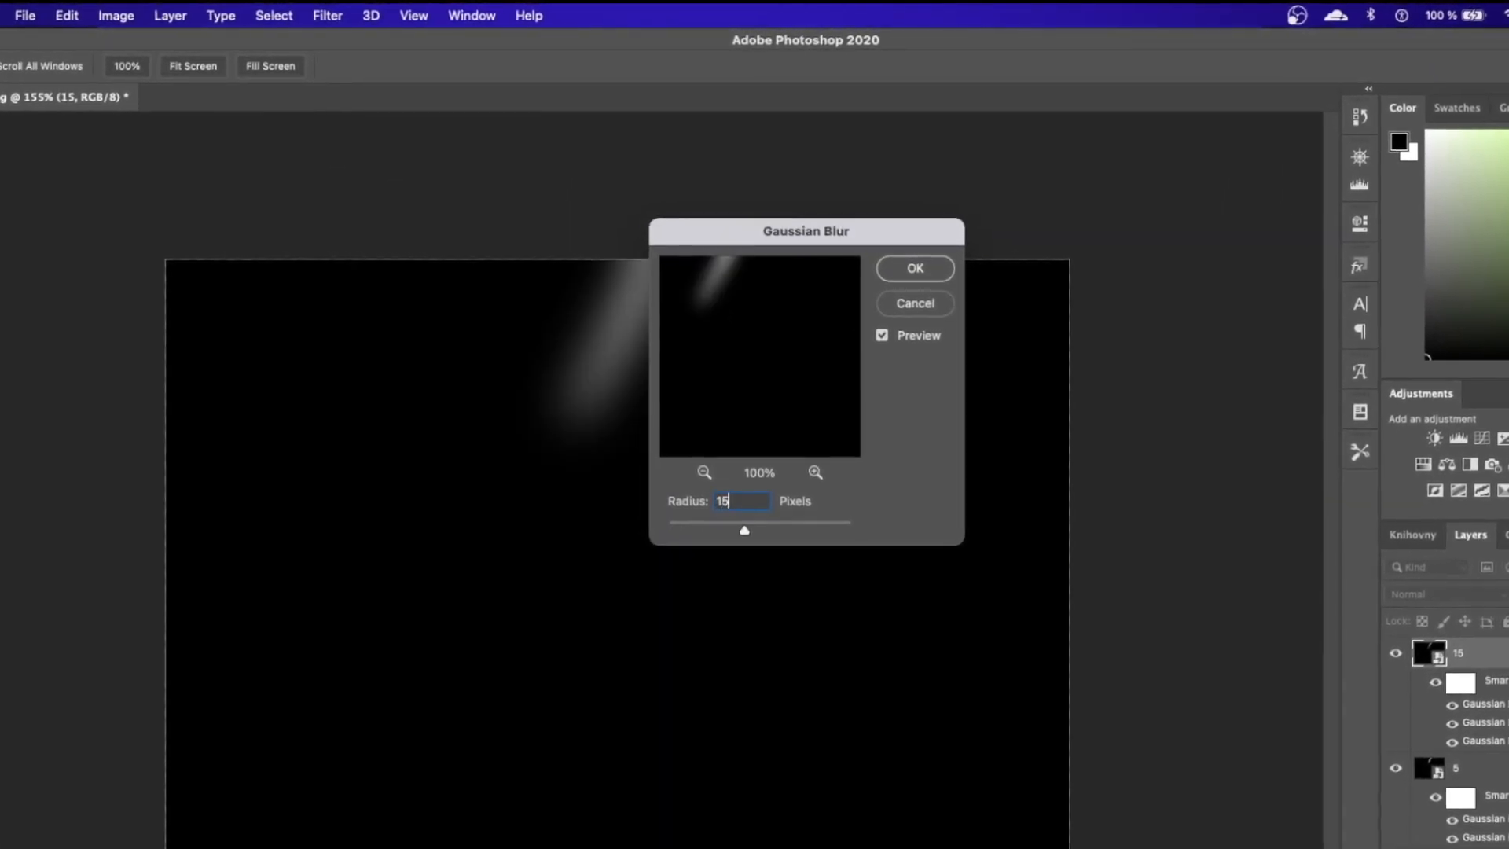
key(Return)
- Duplicate the blurred layer 15 and rename the copy 20
key(super+j)
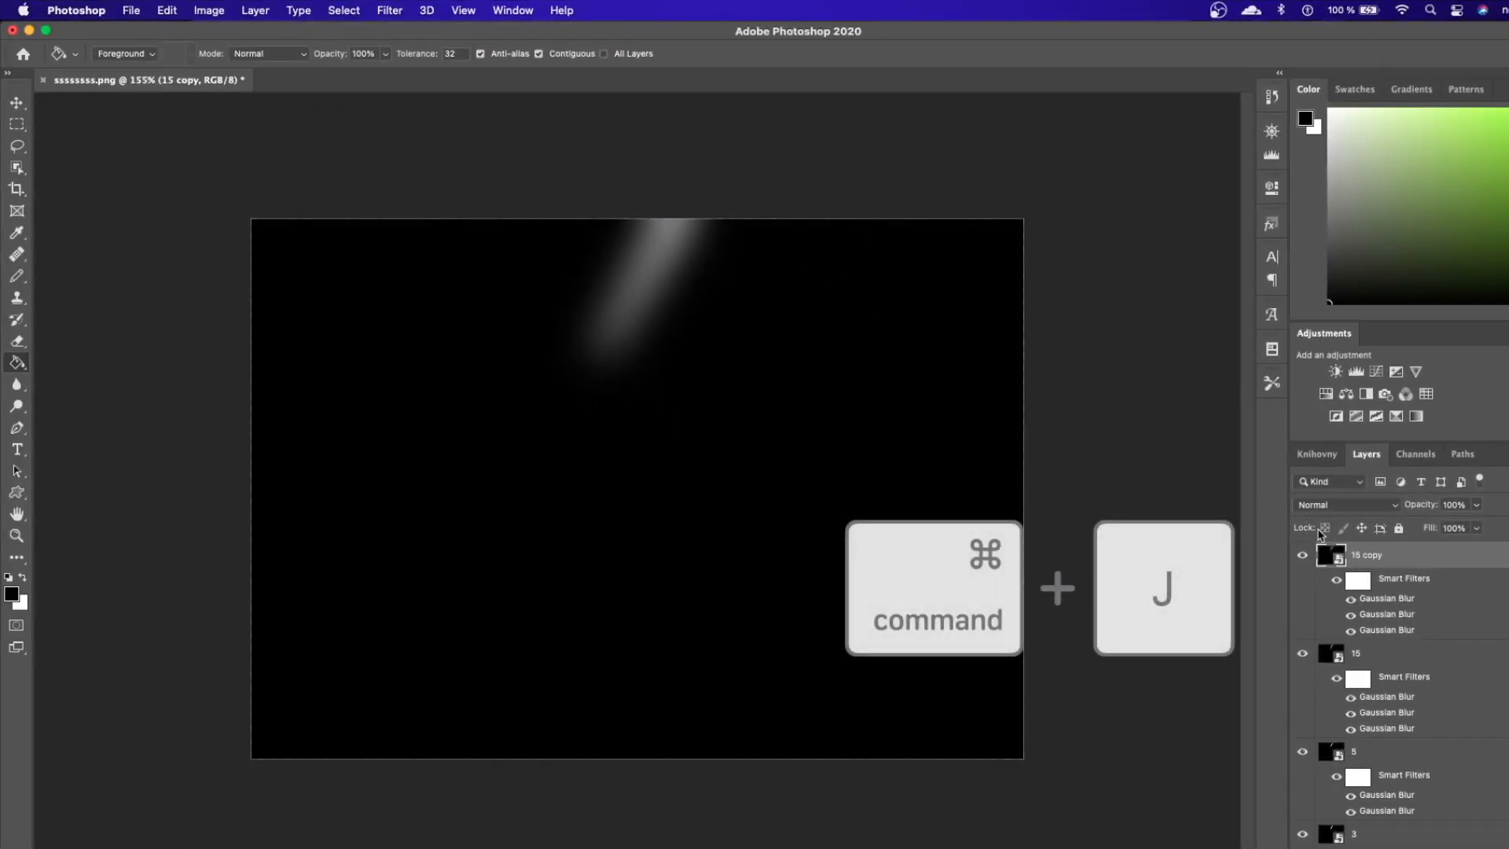
double_click(1365, 555)
text(20)
key(Return)
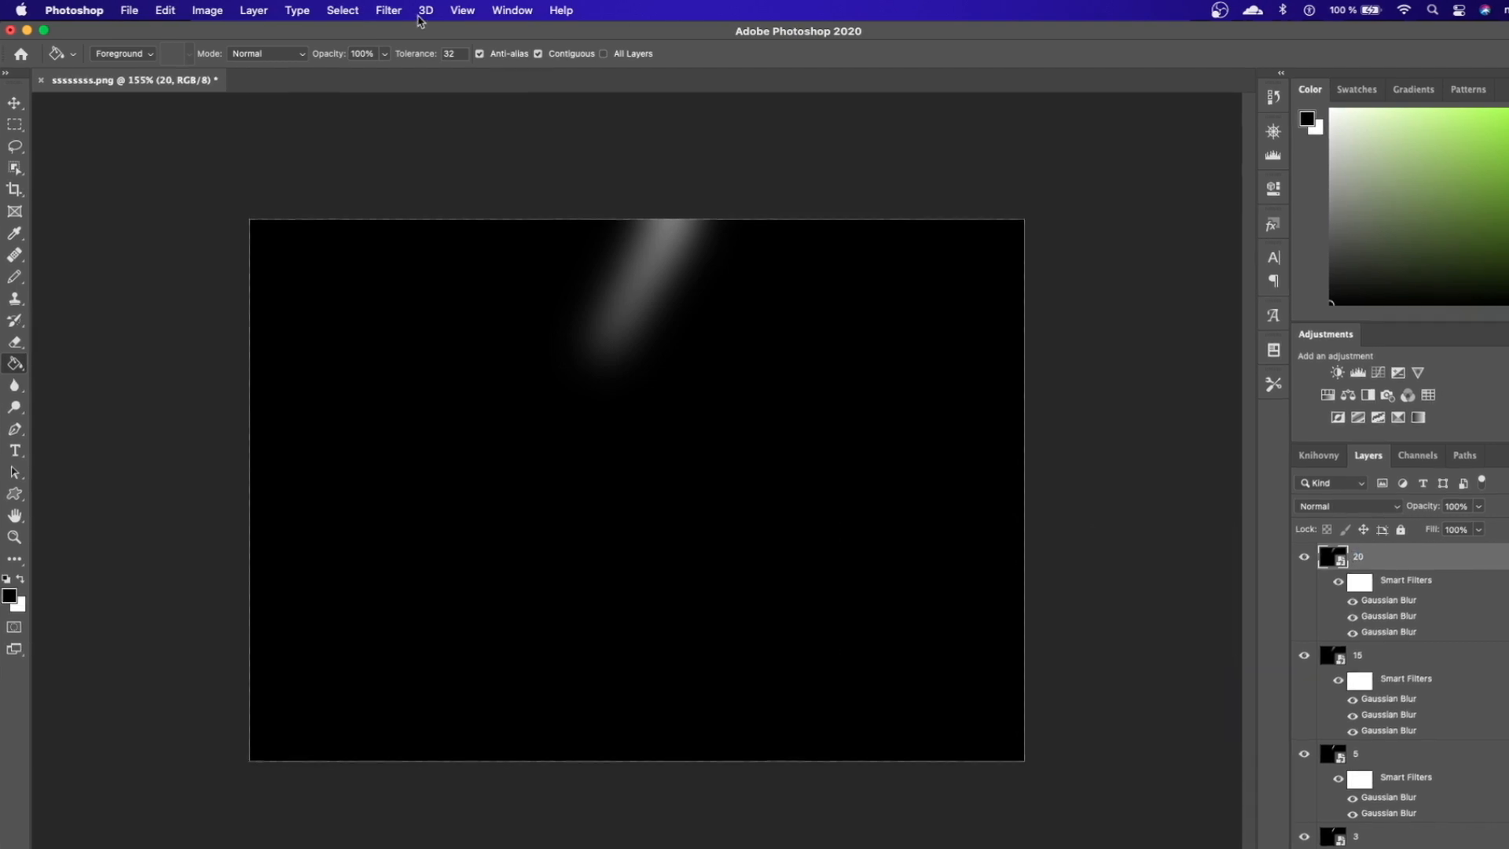
- Apply a Gaussian Blur with a radius of 20 pixels to layer 20
click(344, 10)
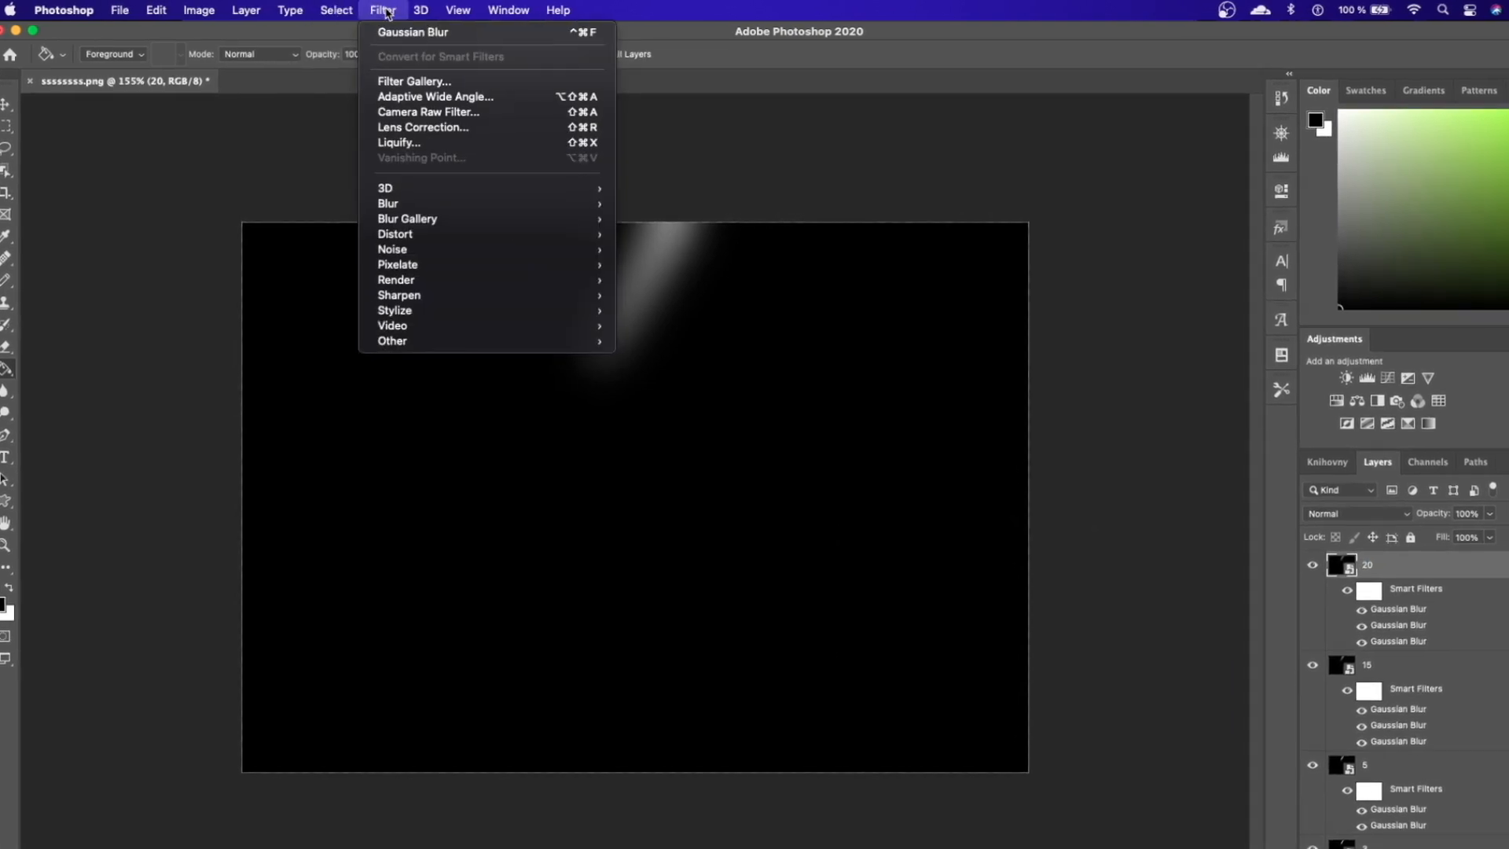
mouse_move(428, 219)
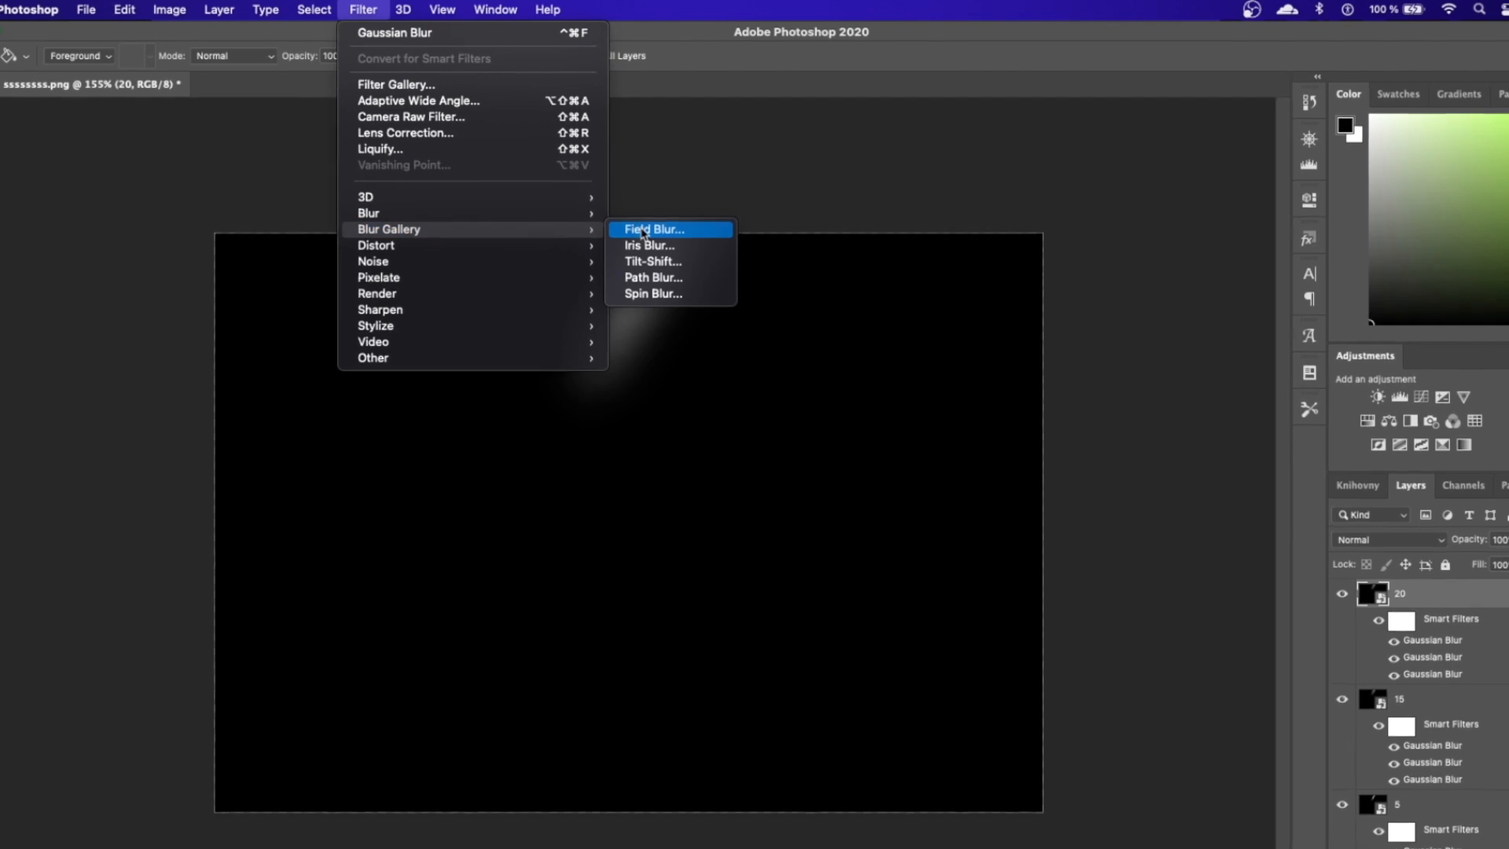
click(677, 278)
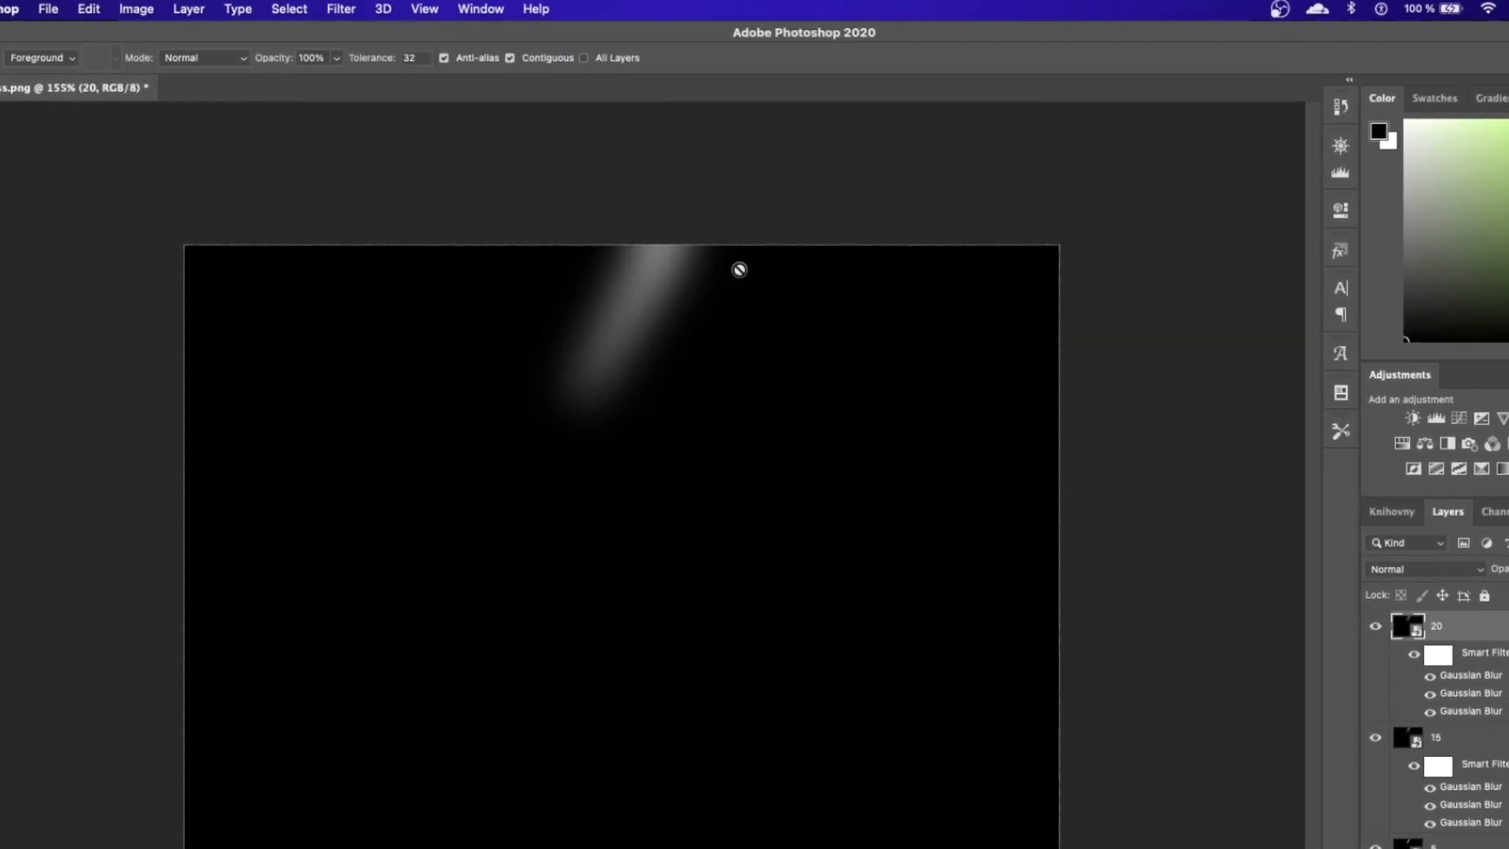
text(20)
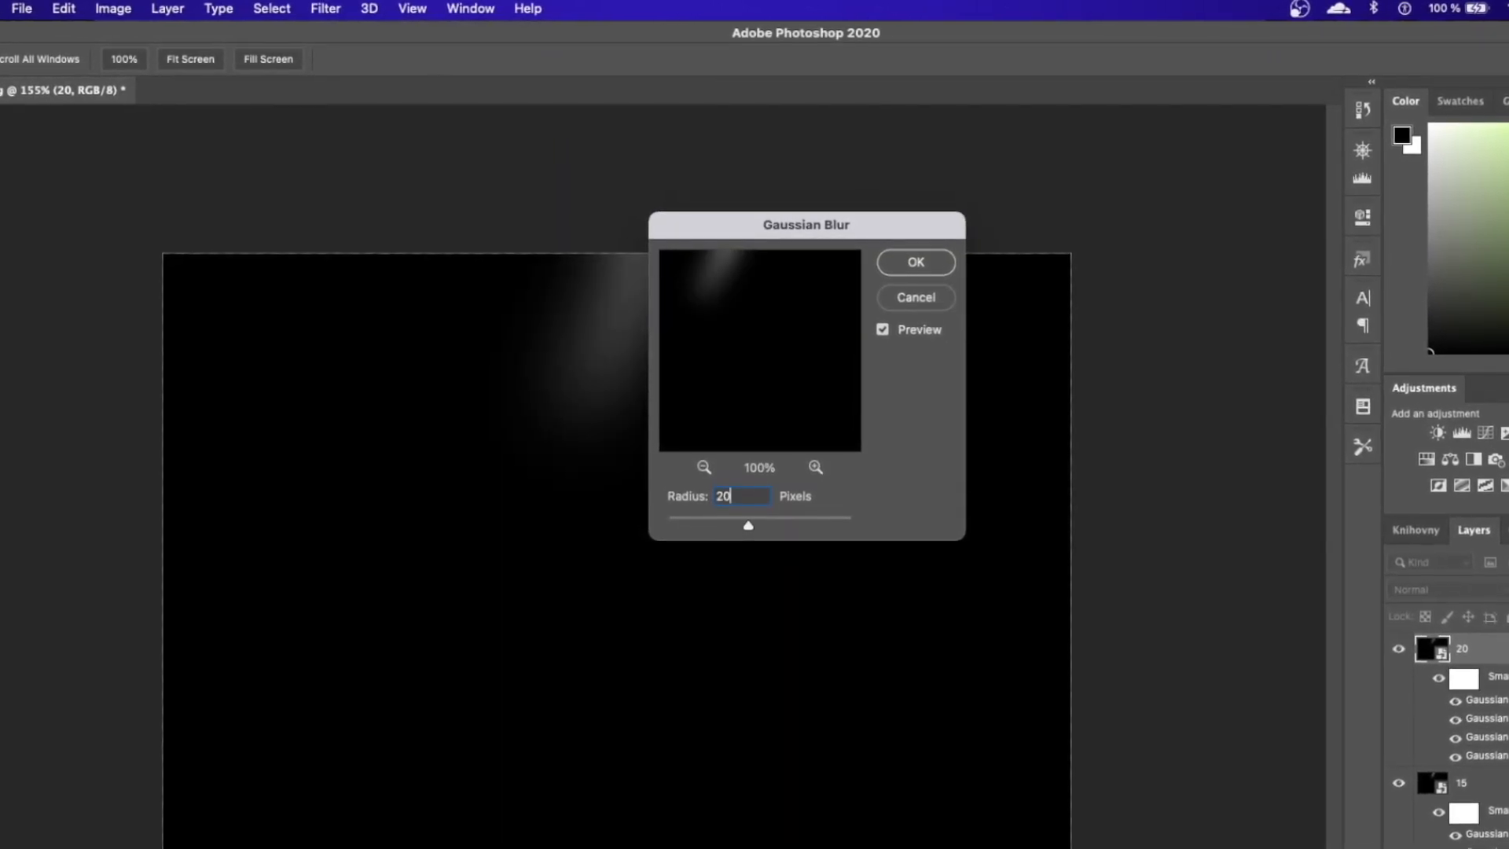
key(Return)
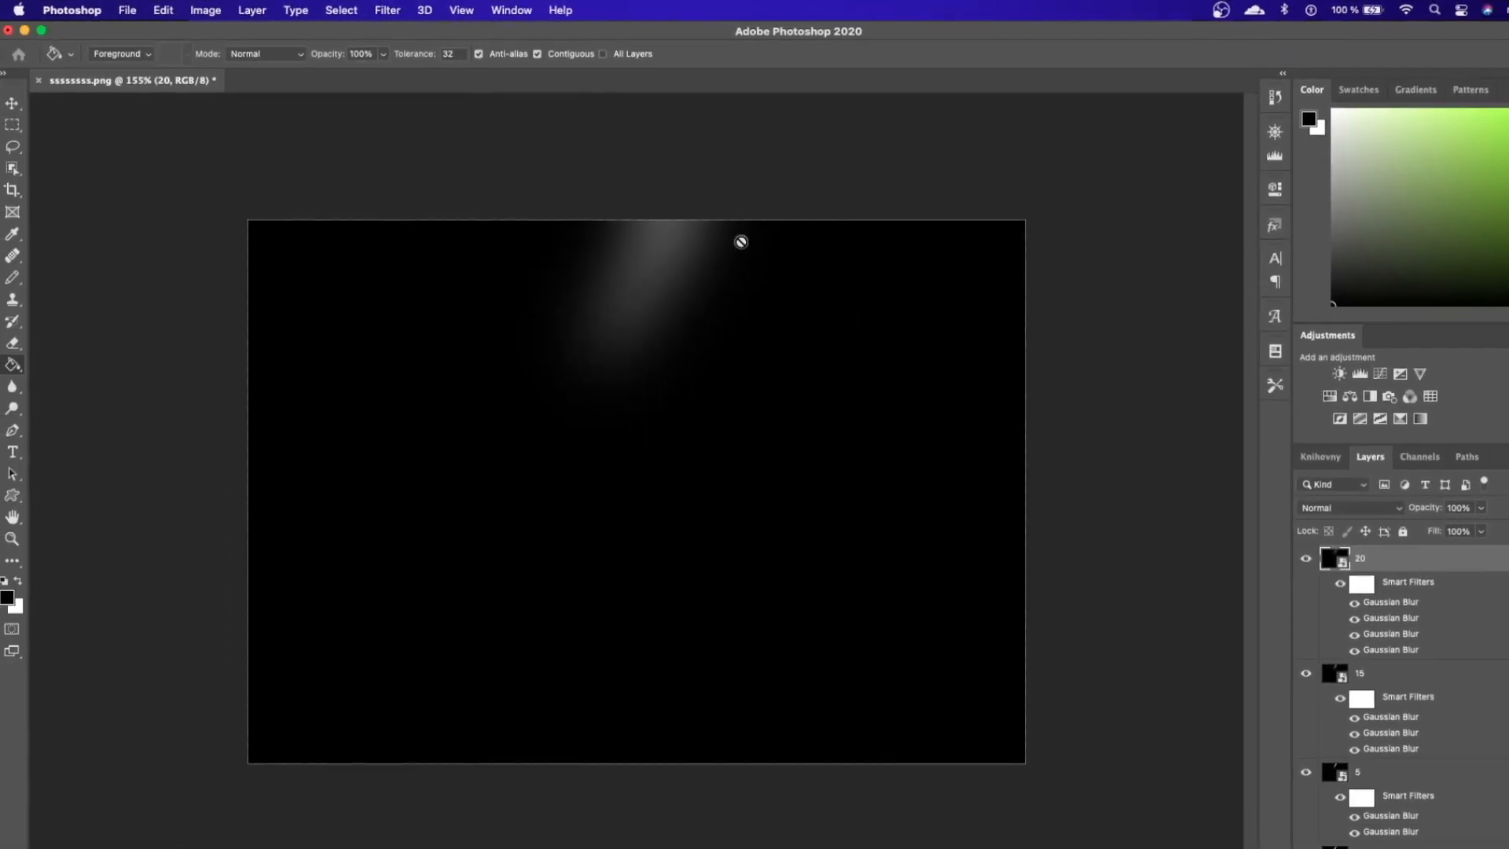
- Set the blend mode of the blade layers 20, 15, 5, 3 and L together to Screen
super+click(1359, 672)
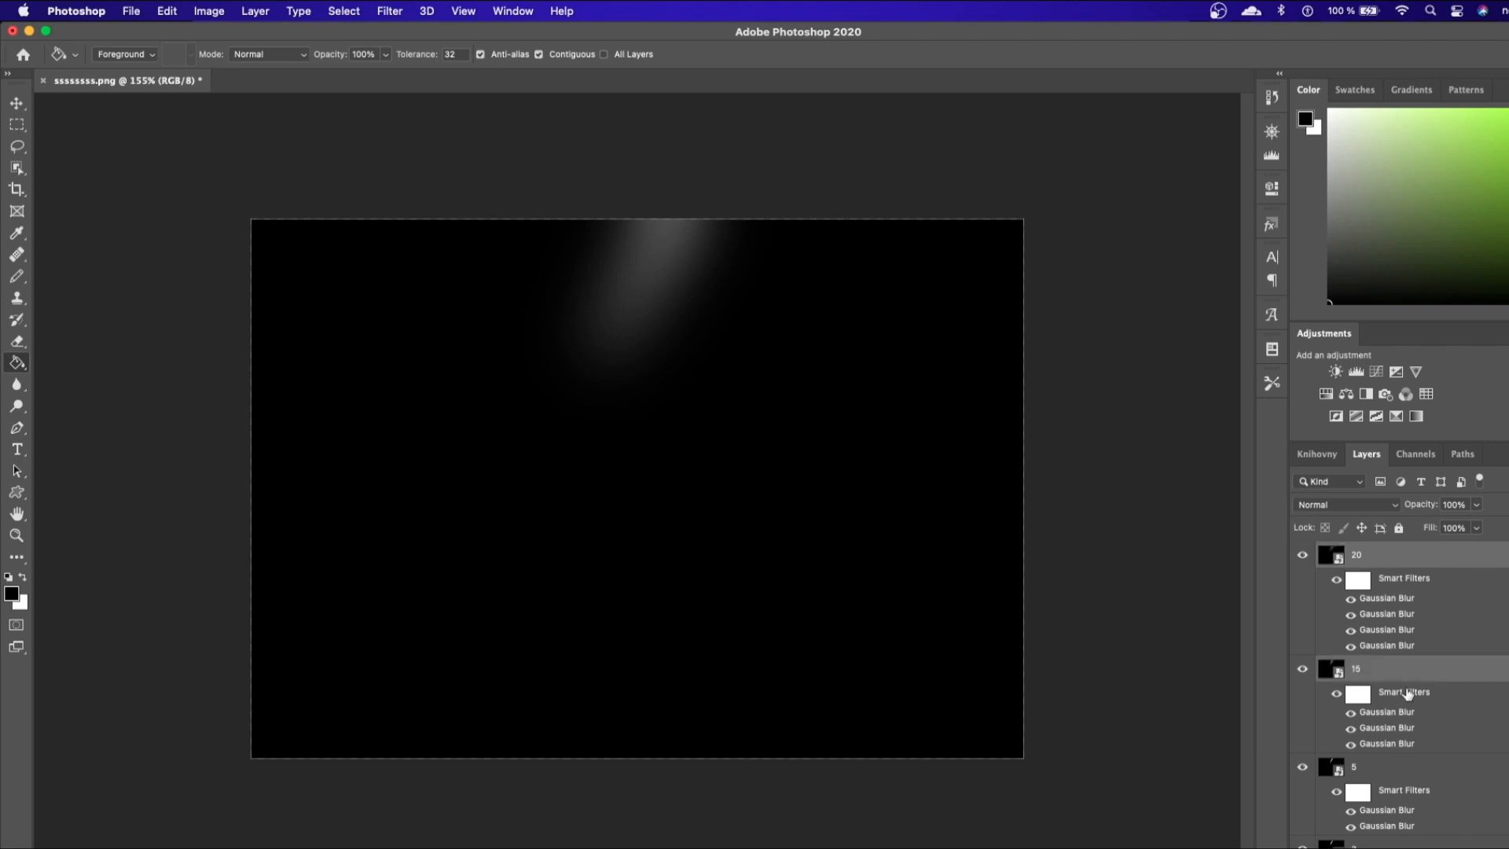
scroll(1408, 712, down, 3)
super+click(1382, 690)
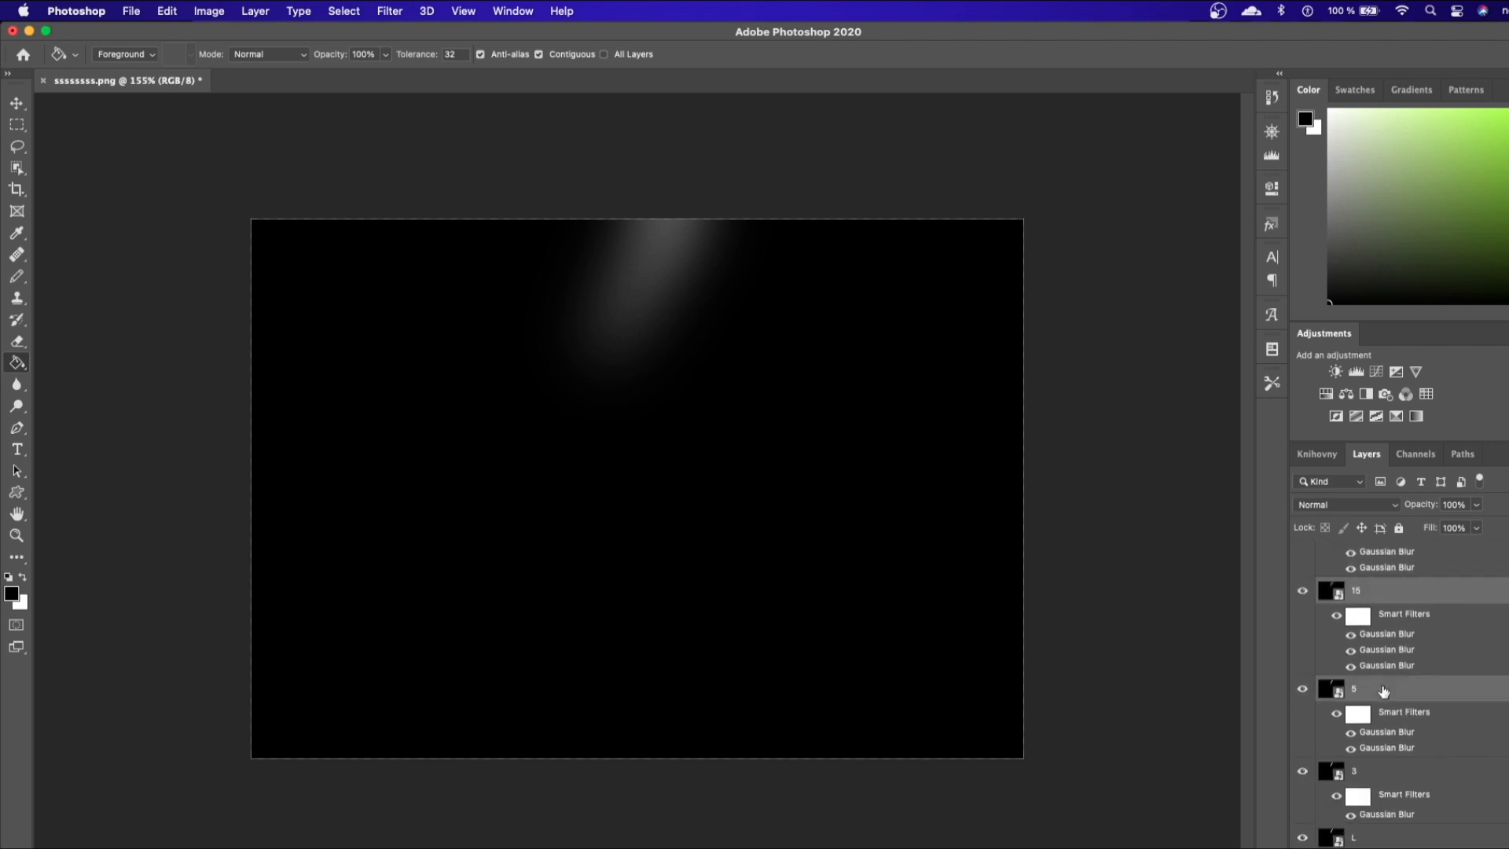
super+click(1393, 772)
super+click(1387, 839)
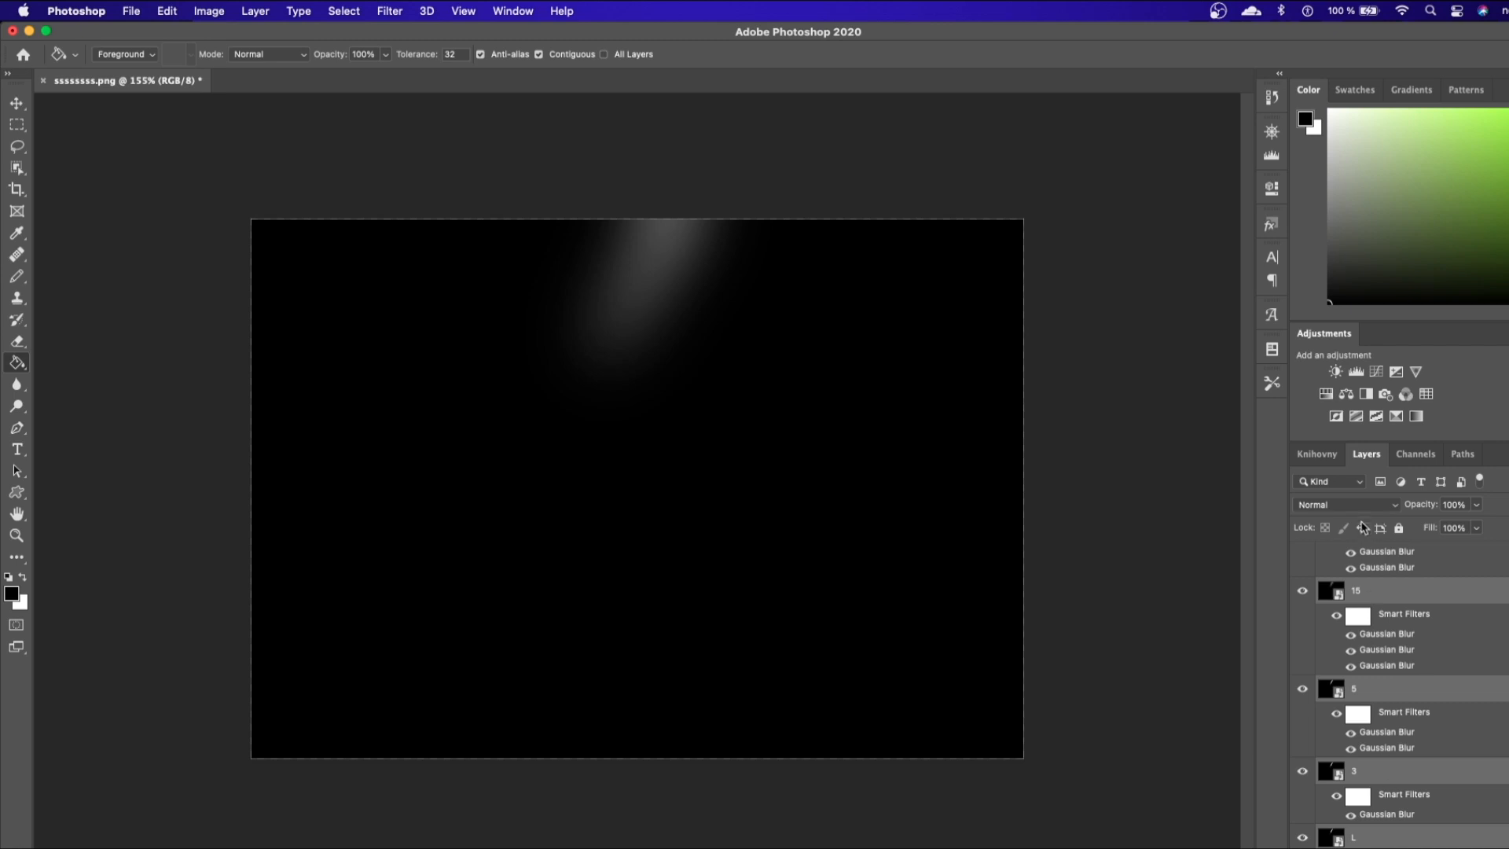
click(1362, 507)
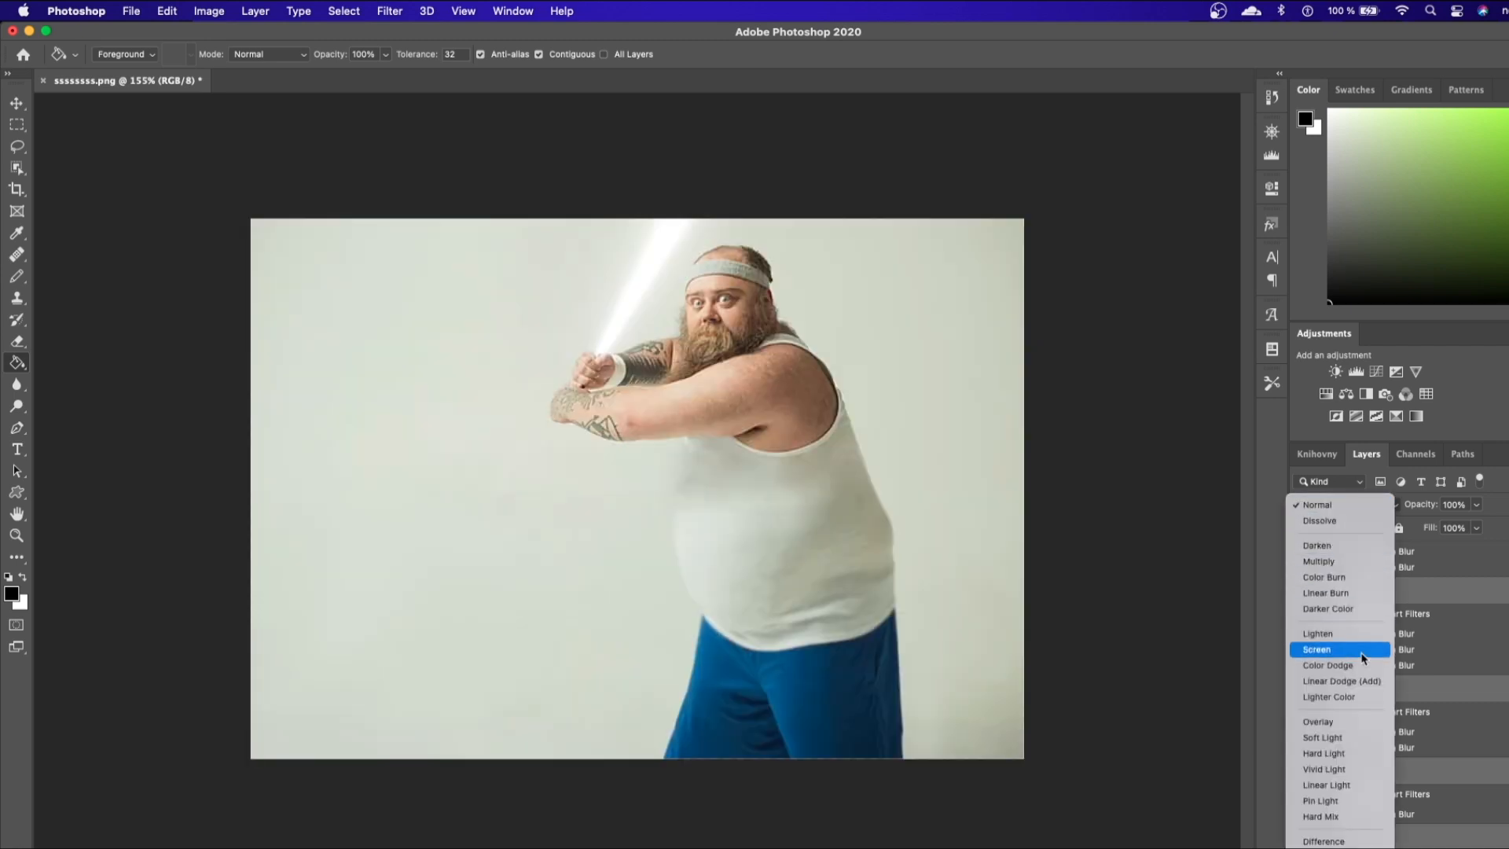
click(1361, 652)
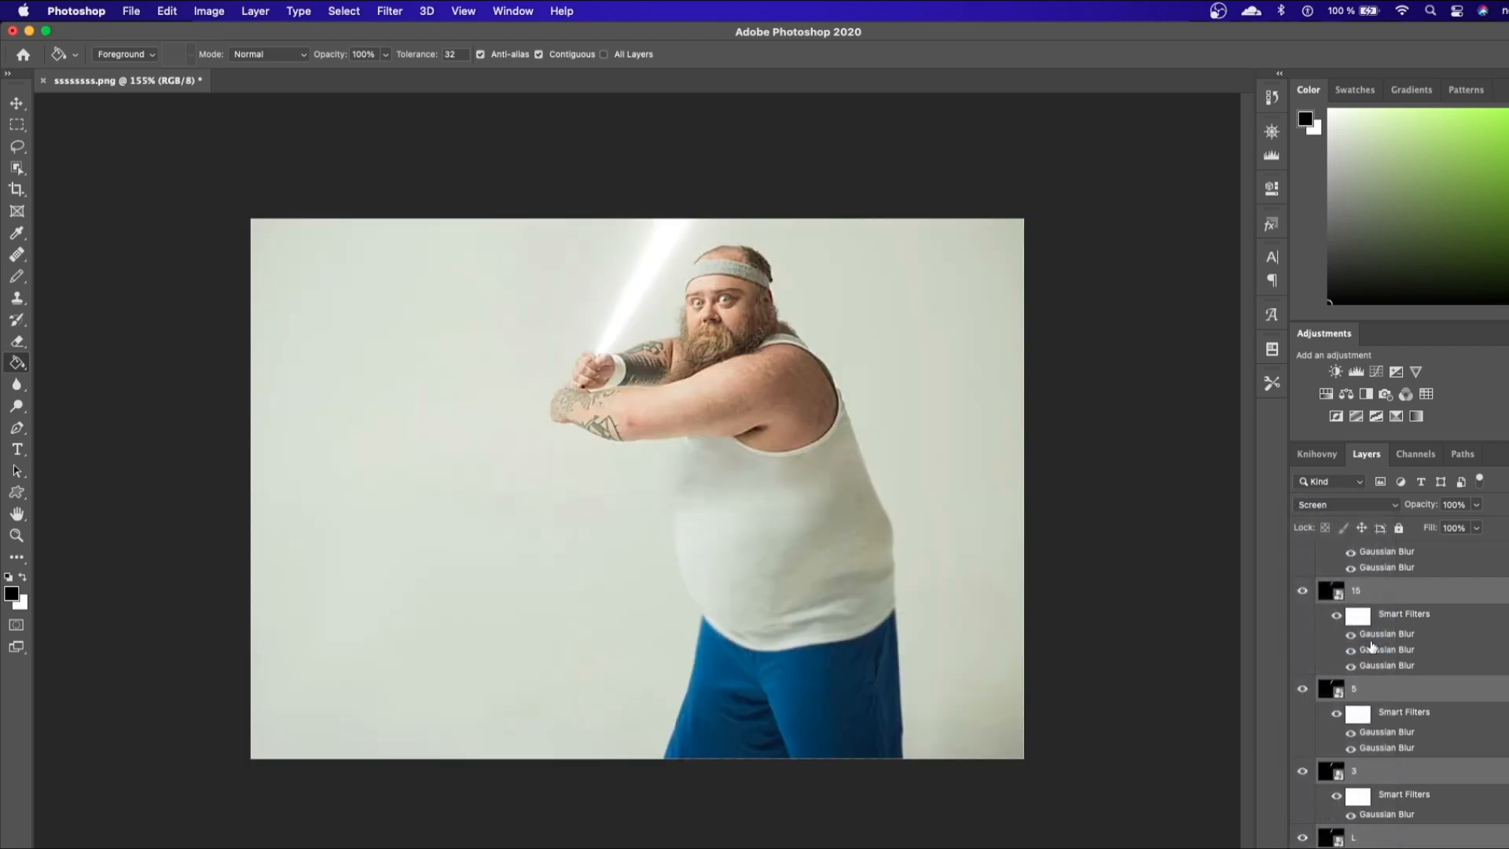
- Group the five selected blade layers and set the group's blend mode to Screen
key(super+g)
click(1359, 504)
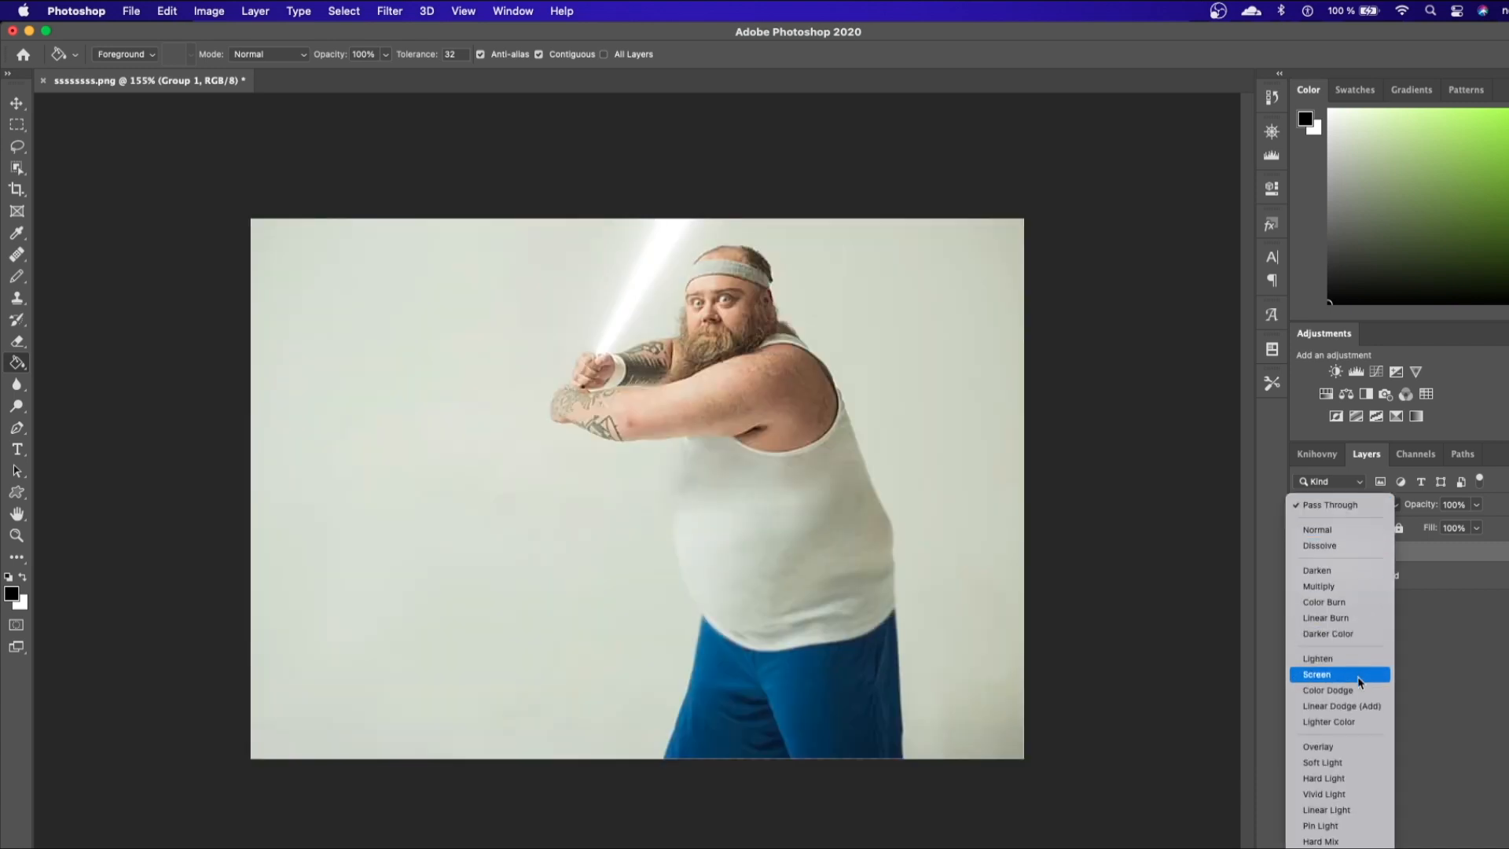
click(1359, 676)
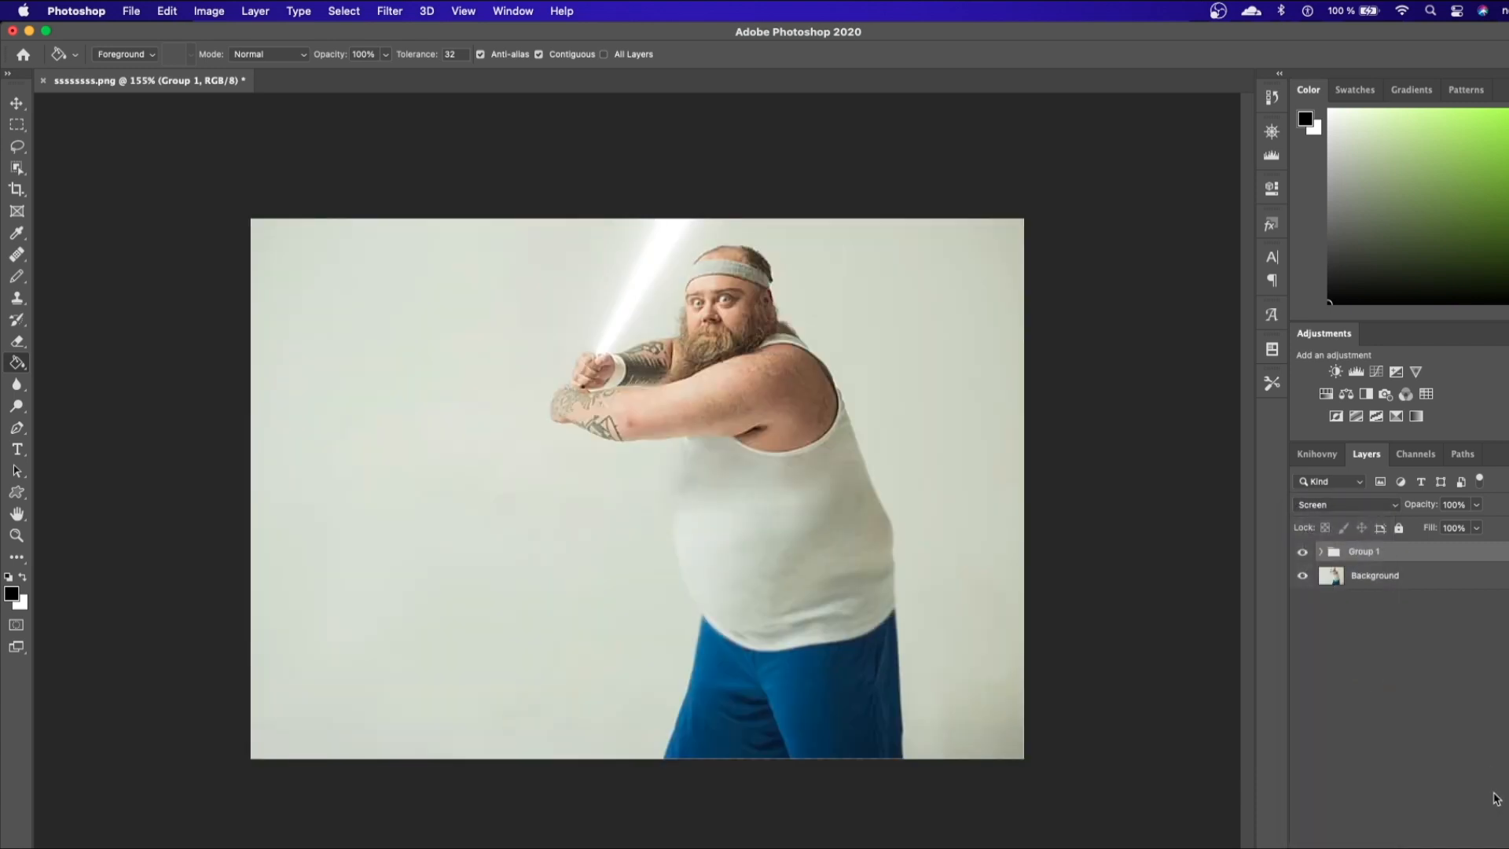
- Add a Hue/Saturation adjustment layer above the blade group with Colorize enabled and clip it to the group
click(1480, 847)
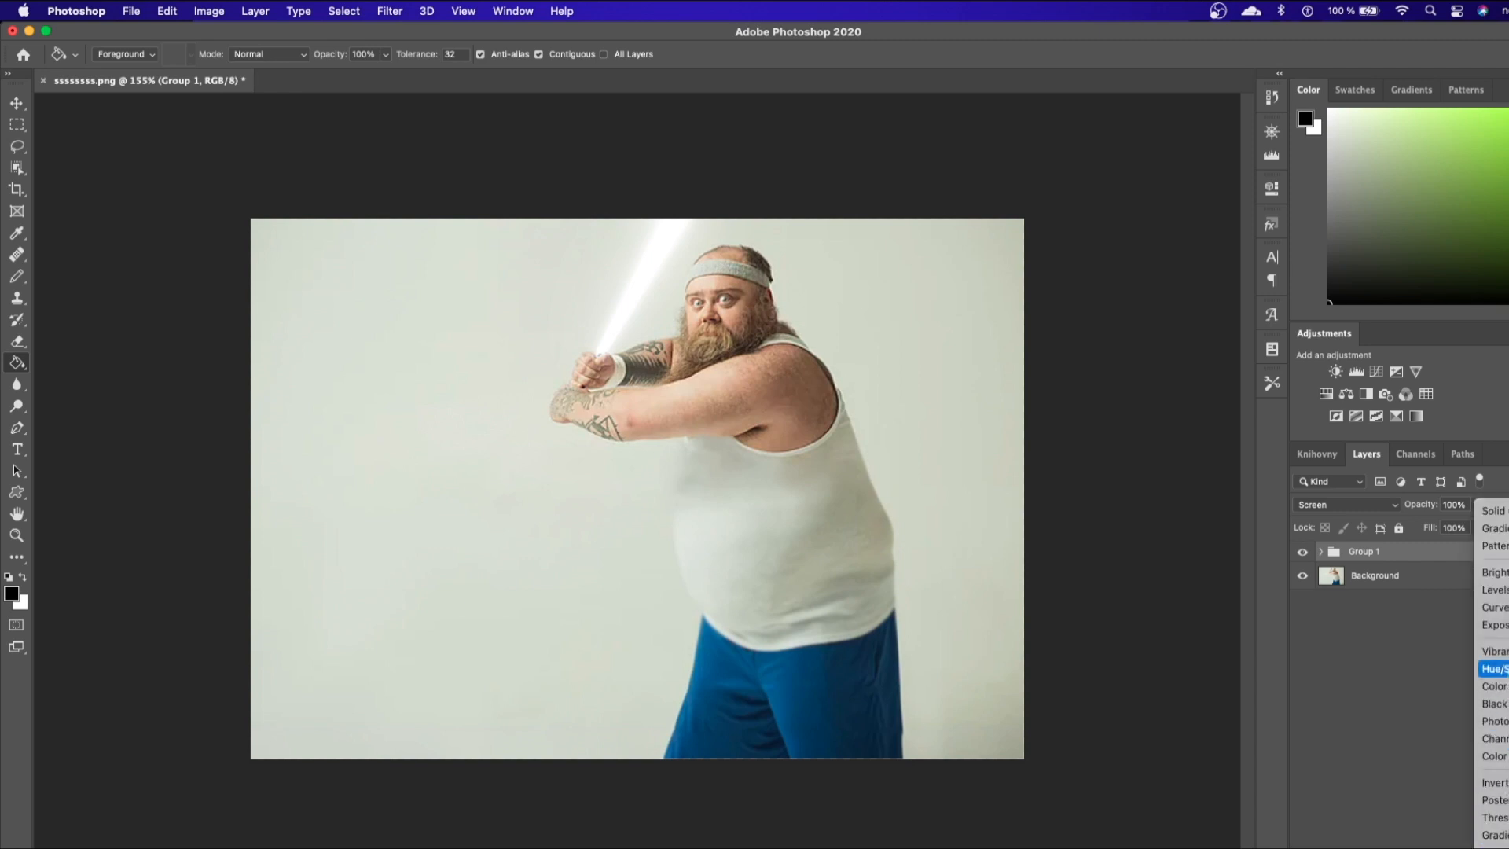
click(1493, 669)
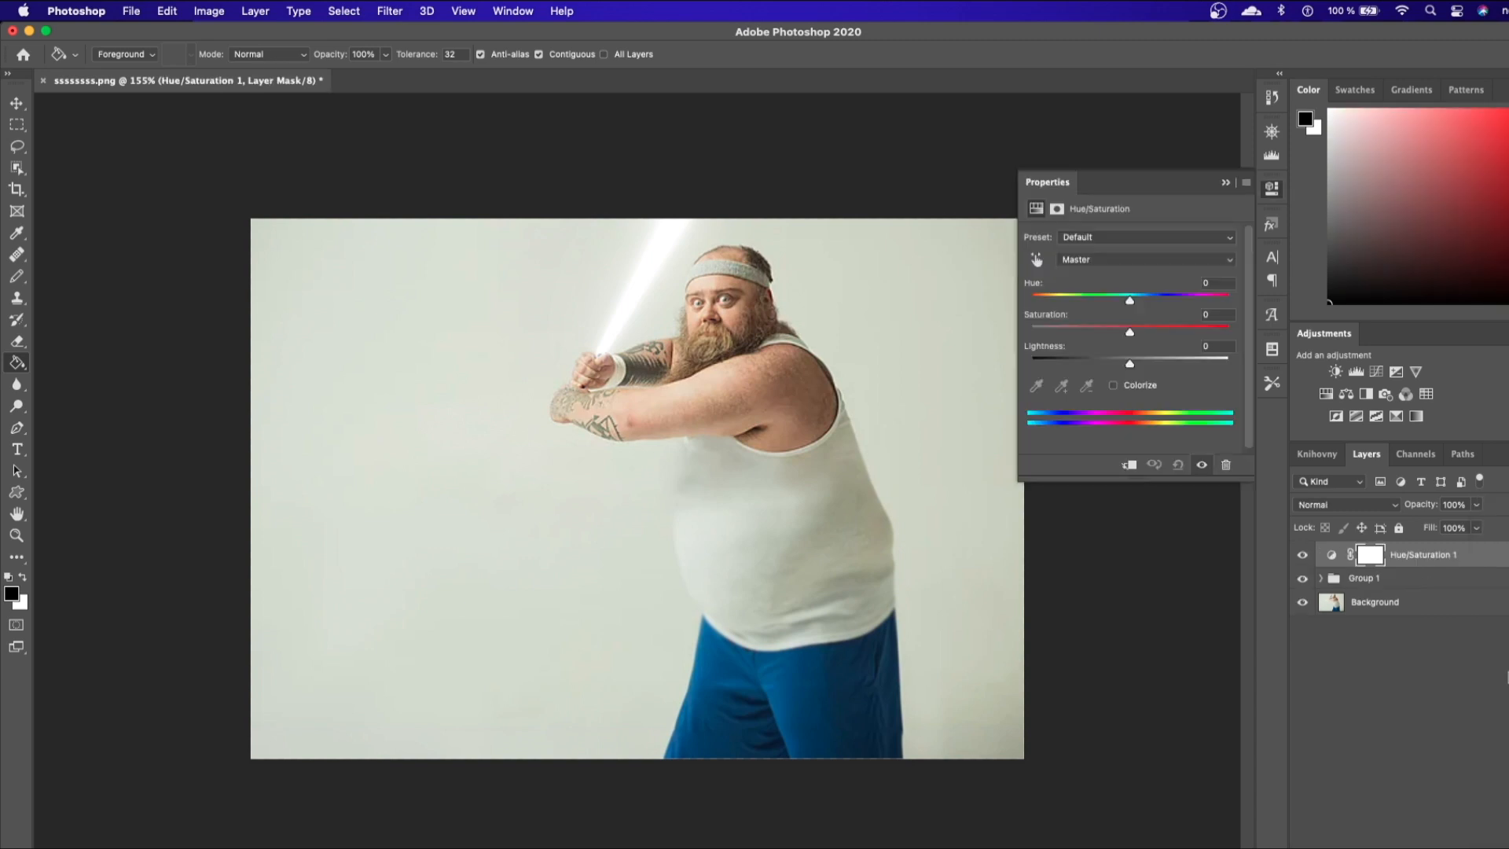
click(1112, 386)
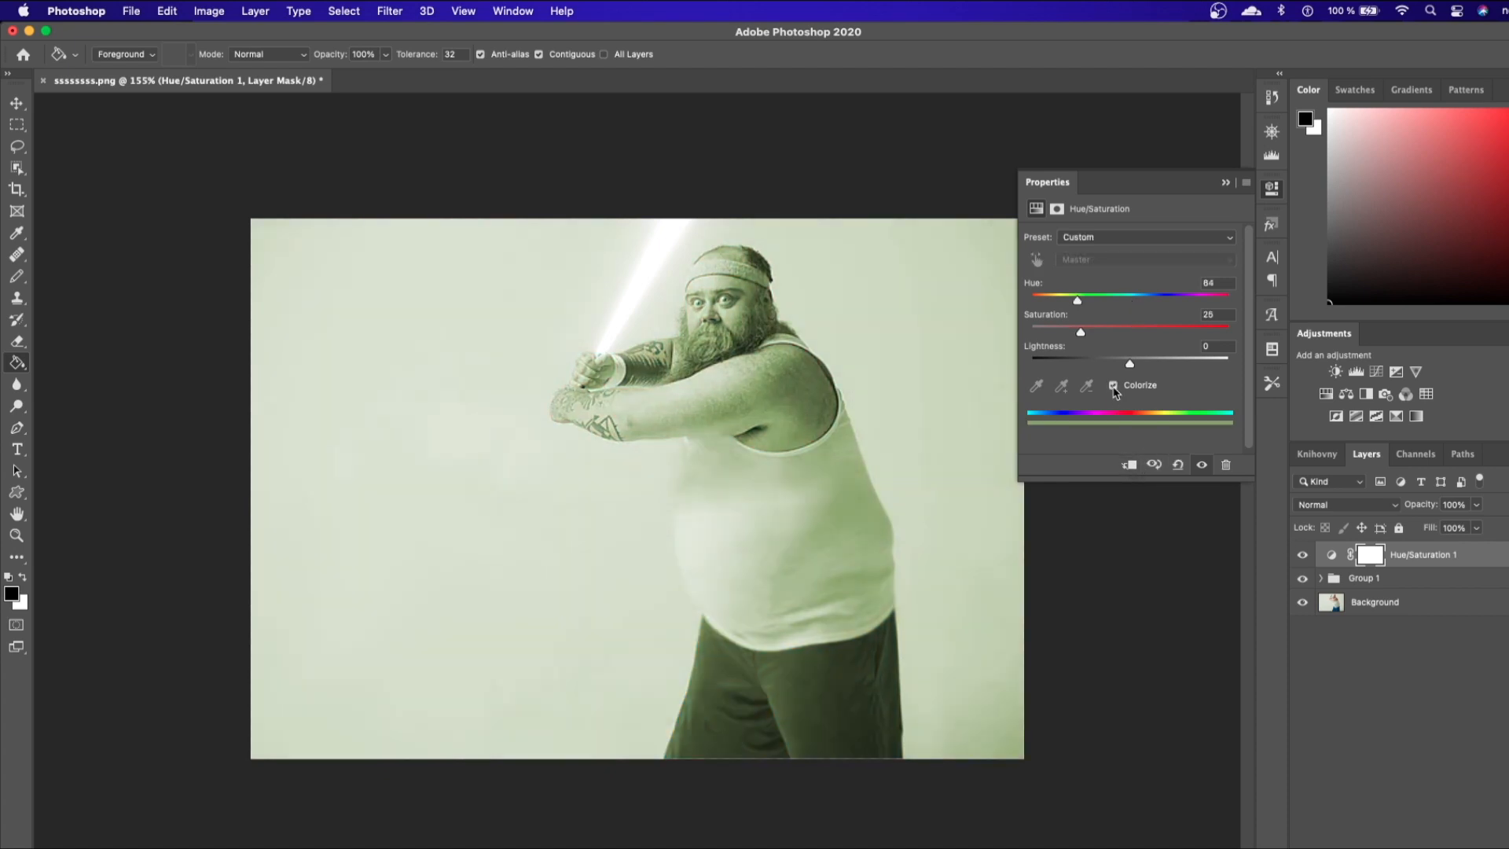
click(1129, 465)
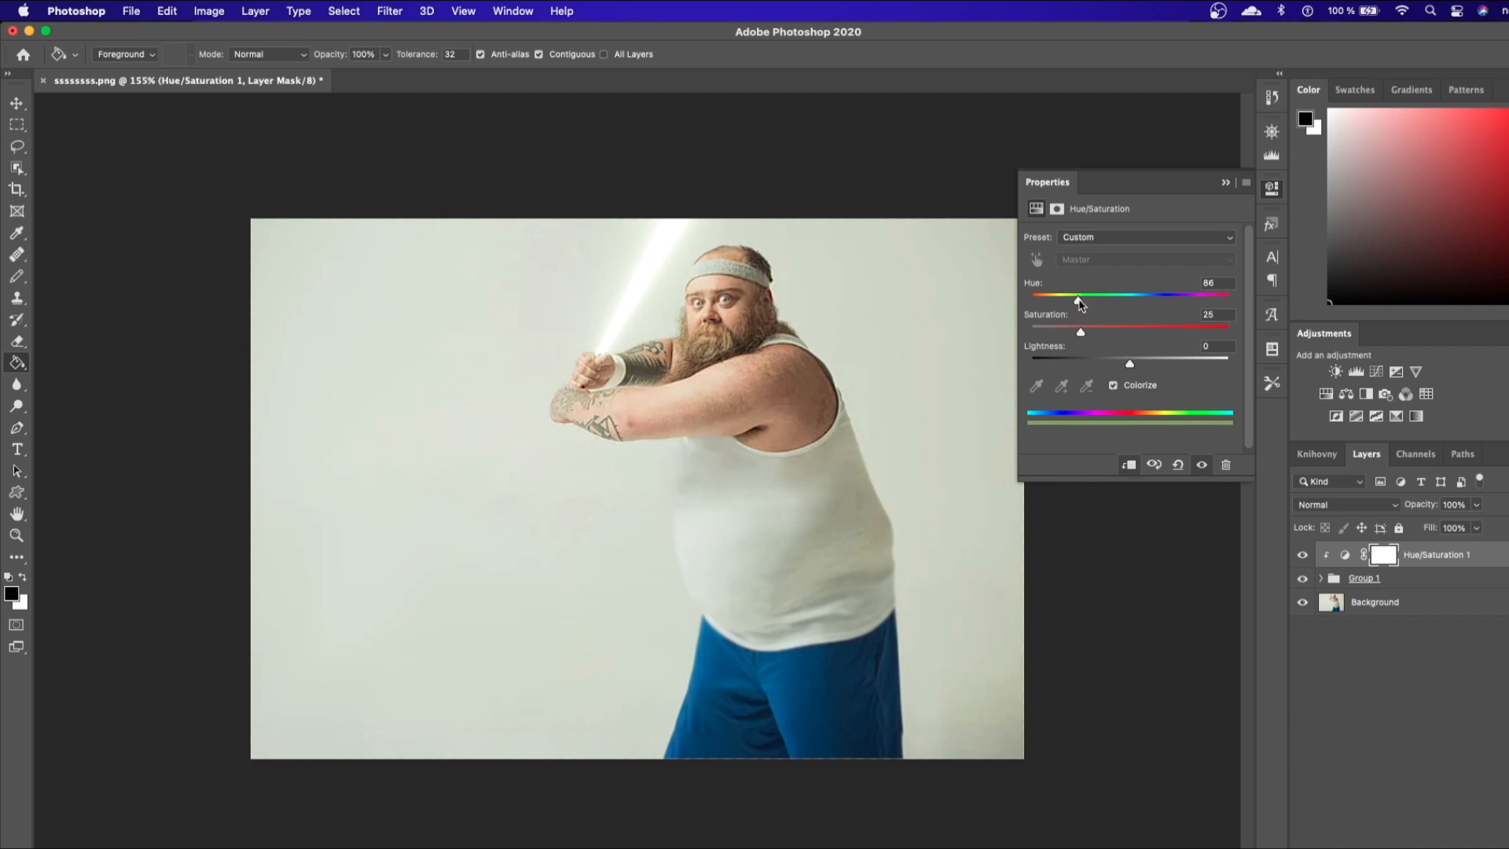
- Colour the blade's glow red by setting Hue to 360, Saturation to 100 and Lightness to +15
drag(1080, 303, 1227, 303)
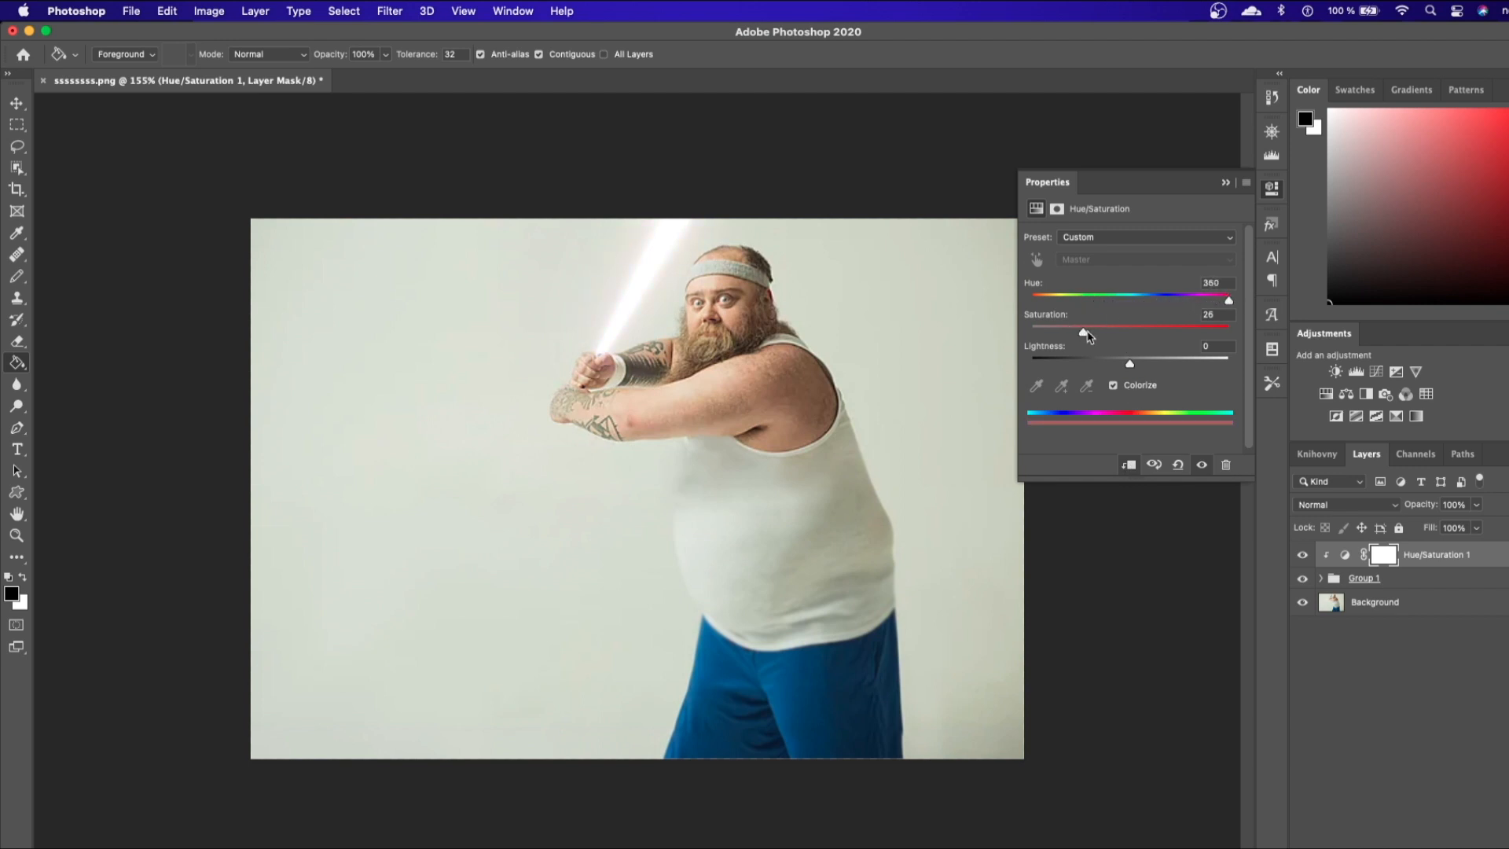
drag(1087, 336, 1250, 333)
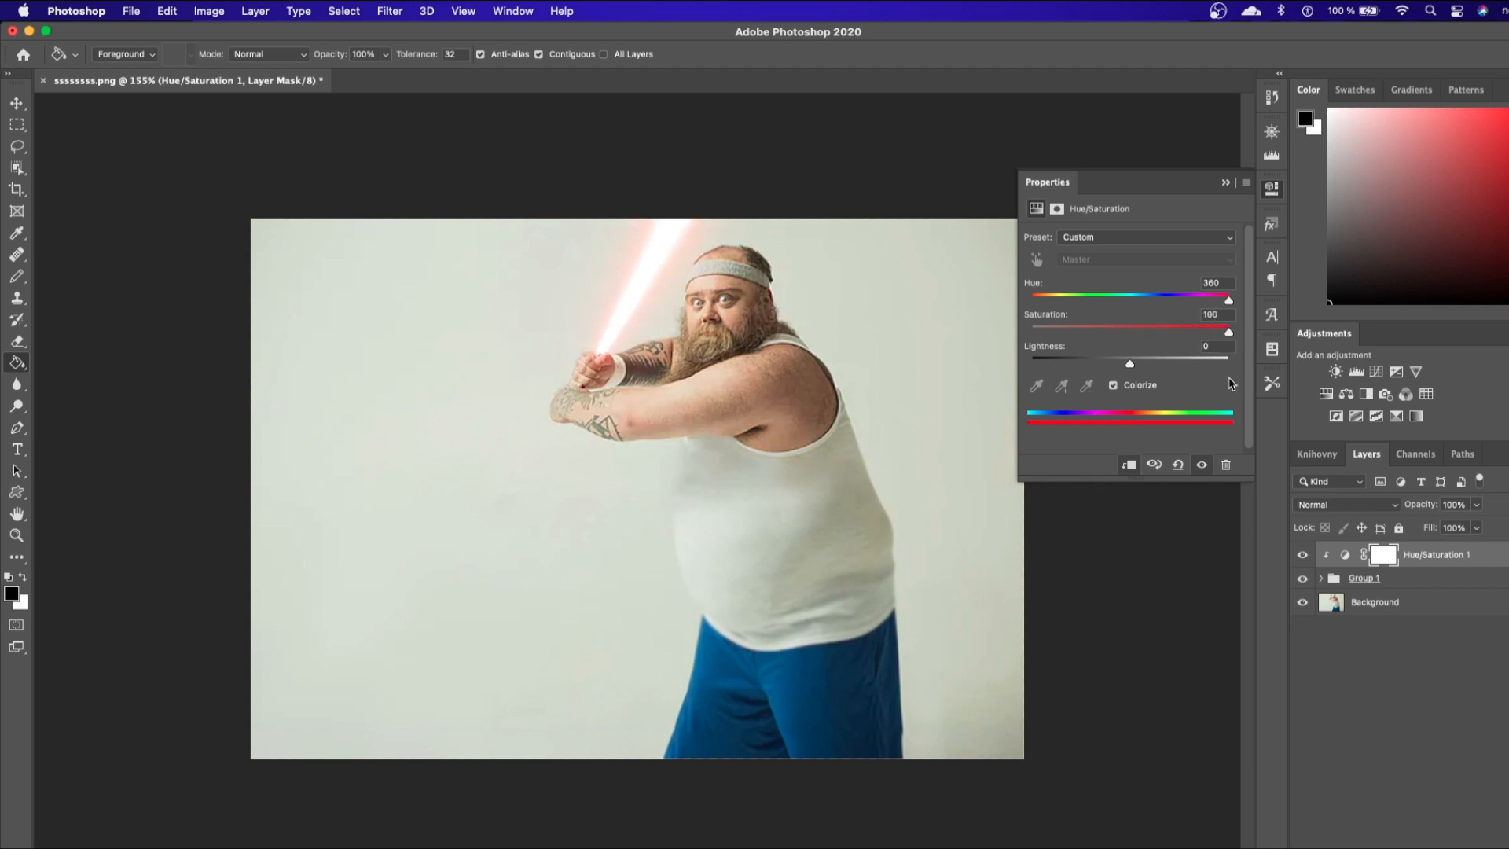
mouse_move(1133, 369)
mouse_down()
mouse_move(1158, 366)
mouse_move(1140, 367)
mouse_up()
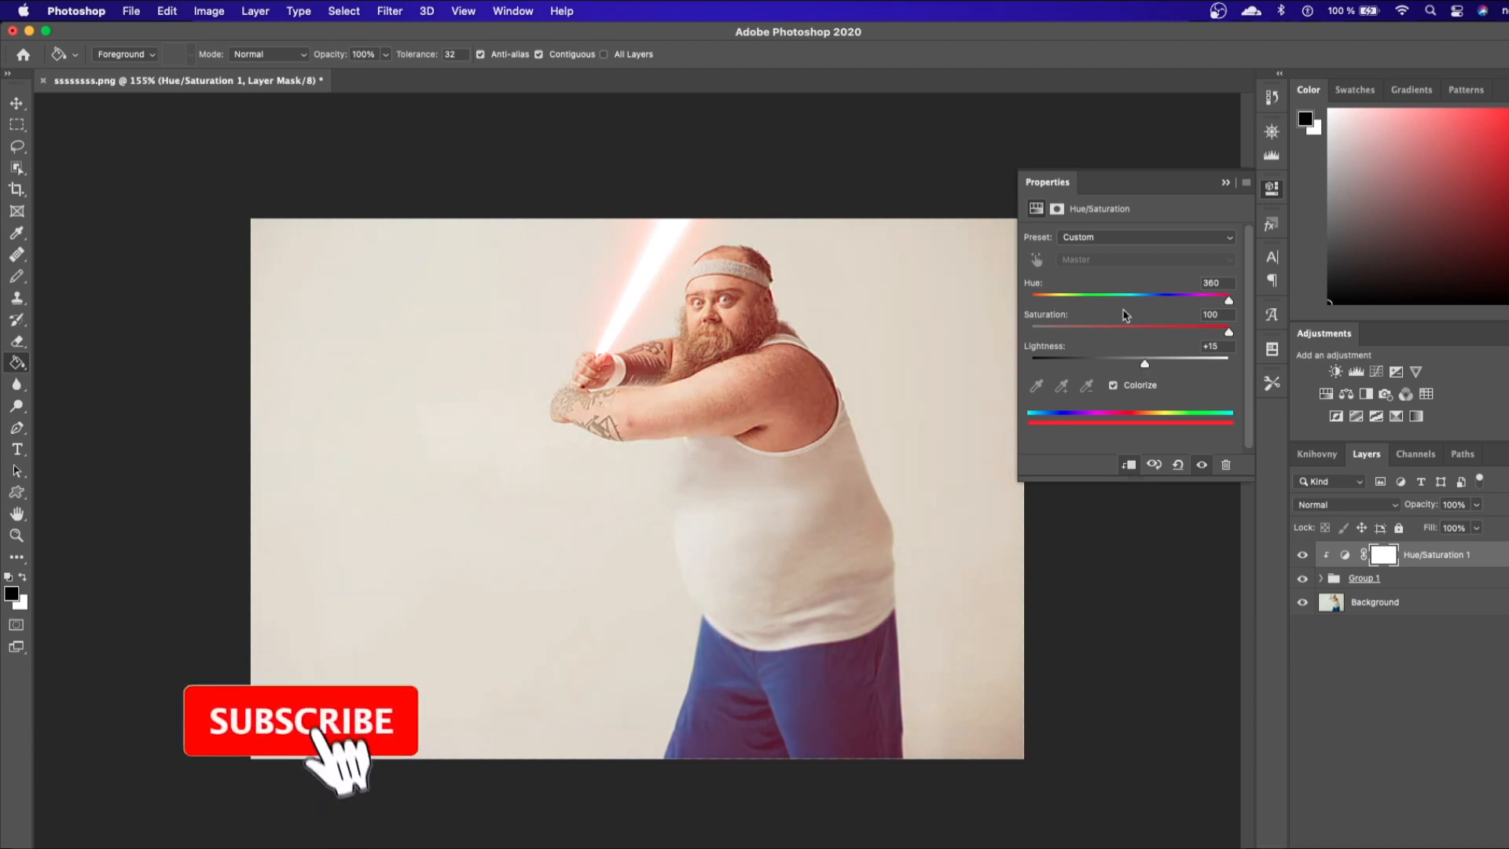
click(1225, 183)
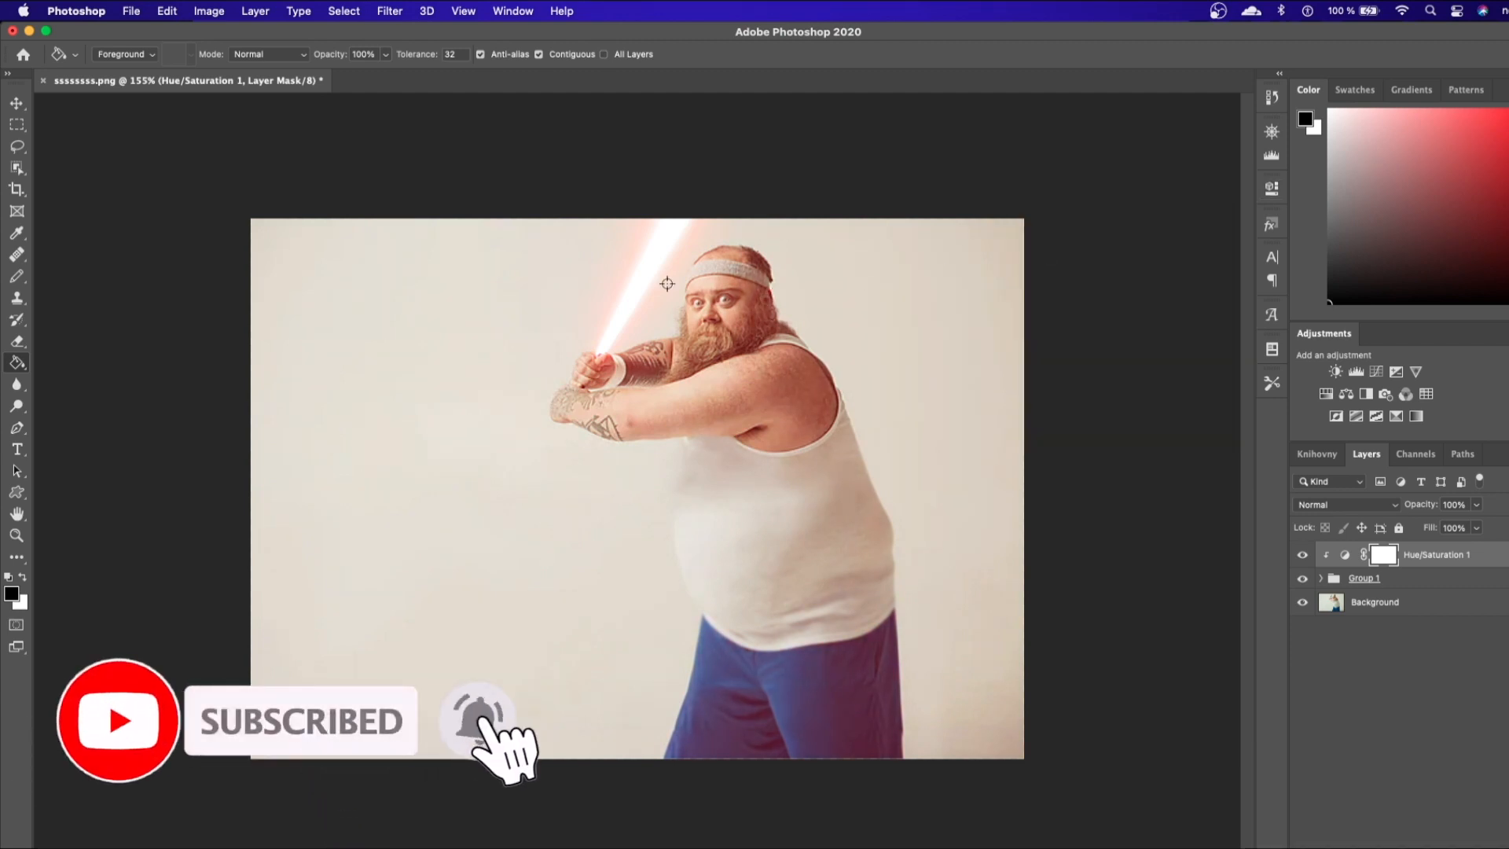
- Add a new empty layer and place it between the Hue/Saturation adjustment and the blade group, clipped to the group
scroll(766, 296, up, 5)
scroll(699, 293, up, 4)
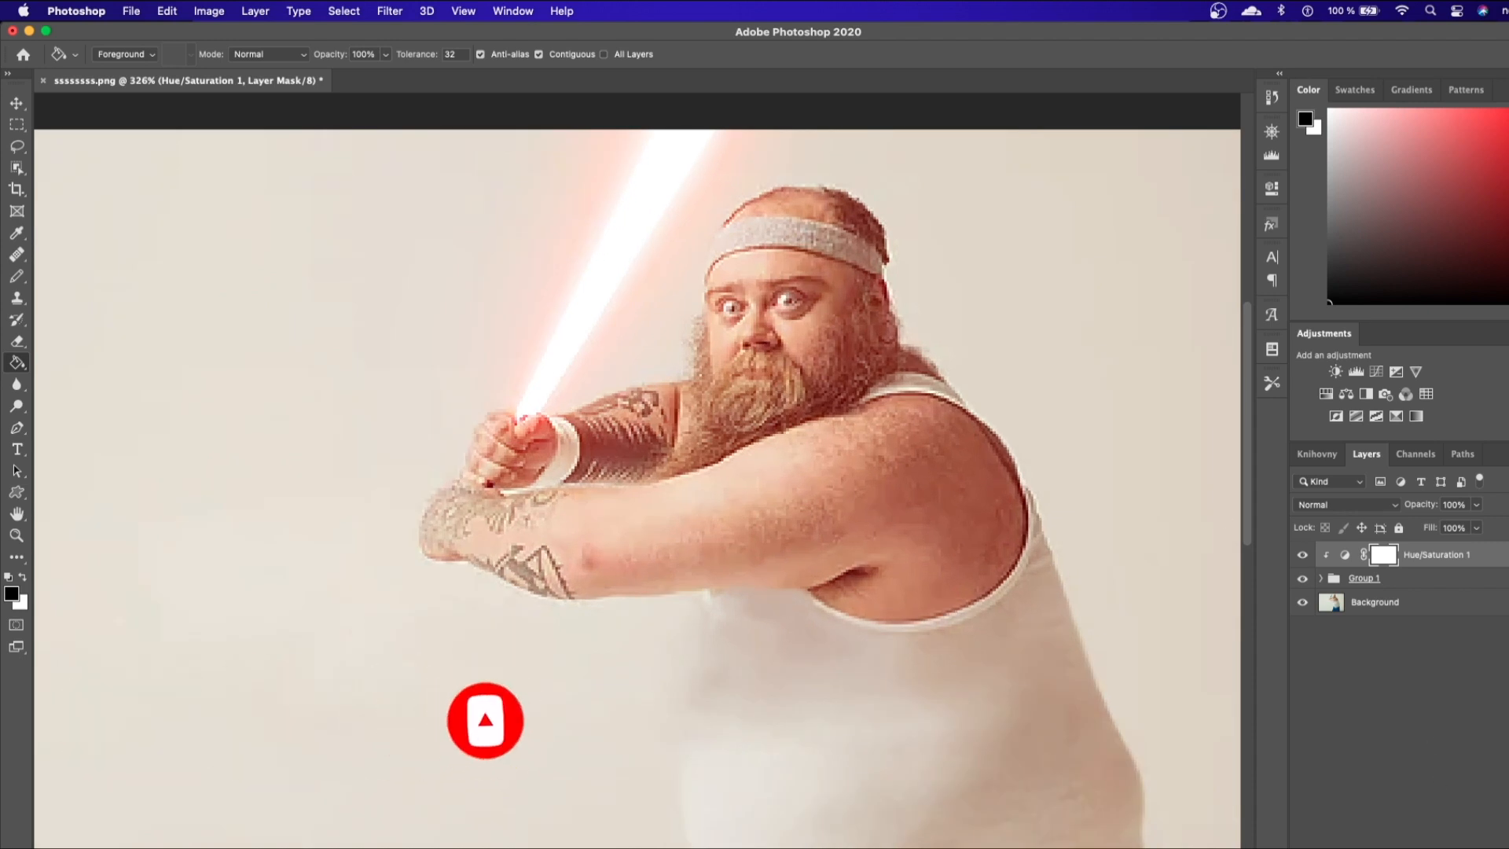
click(1453, 847)
drag(1330, 555, 1332, 593)
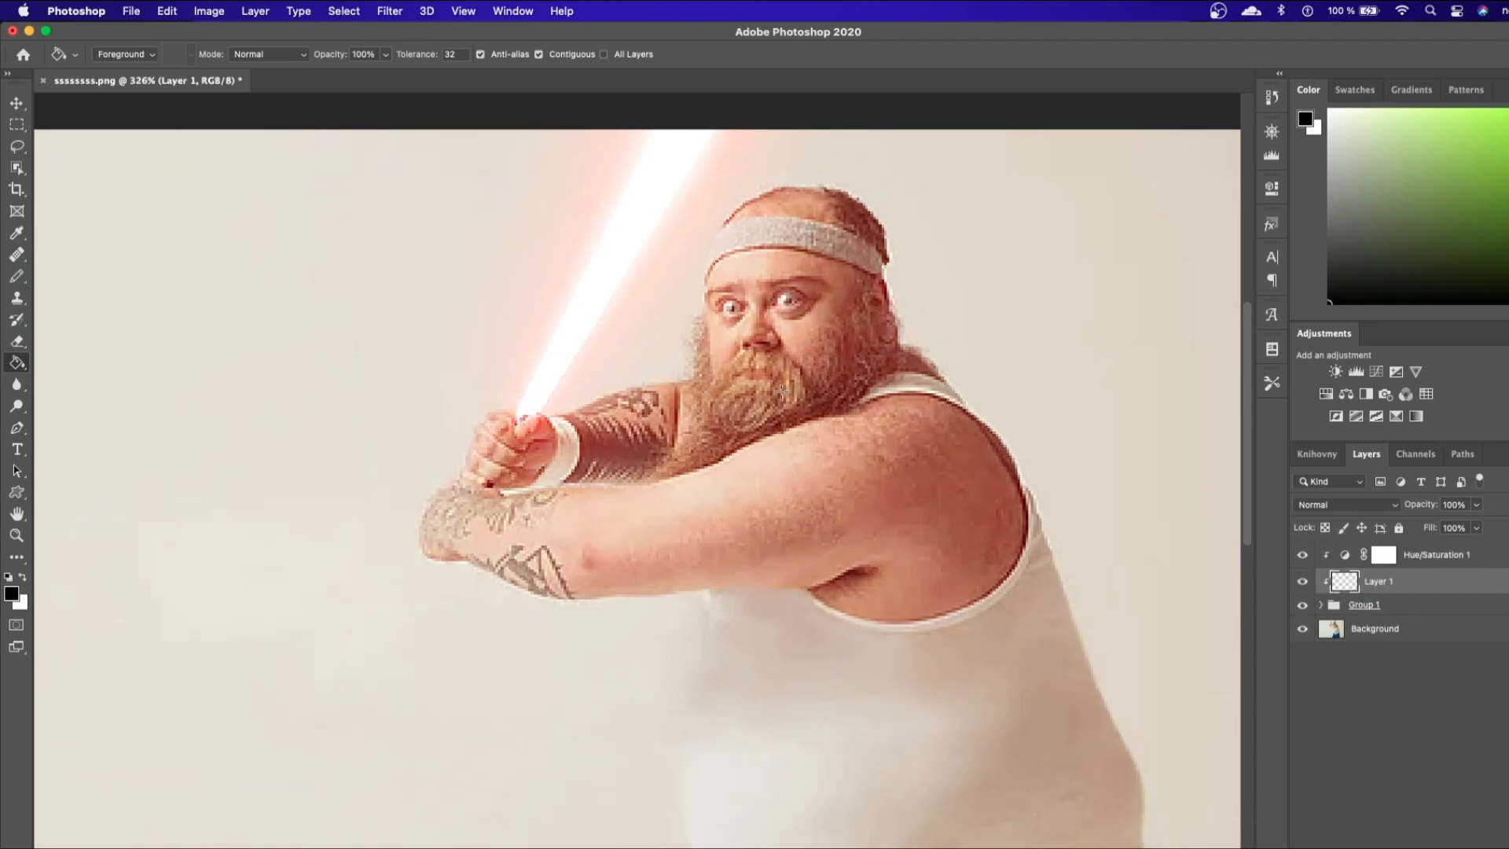
- Switch to the Brush Tool and set the foreground colour's hue to red
click(17, 279)
right_click(30, 281)
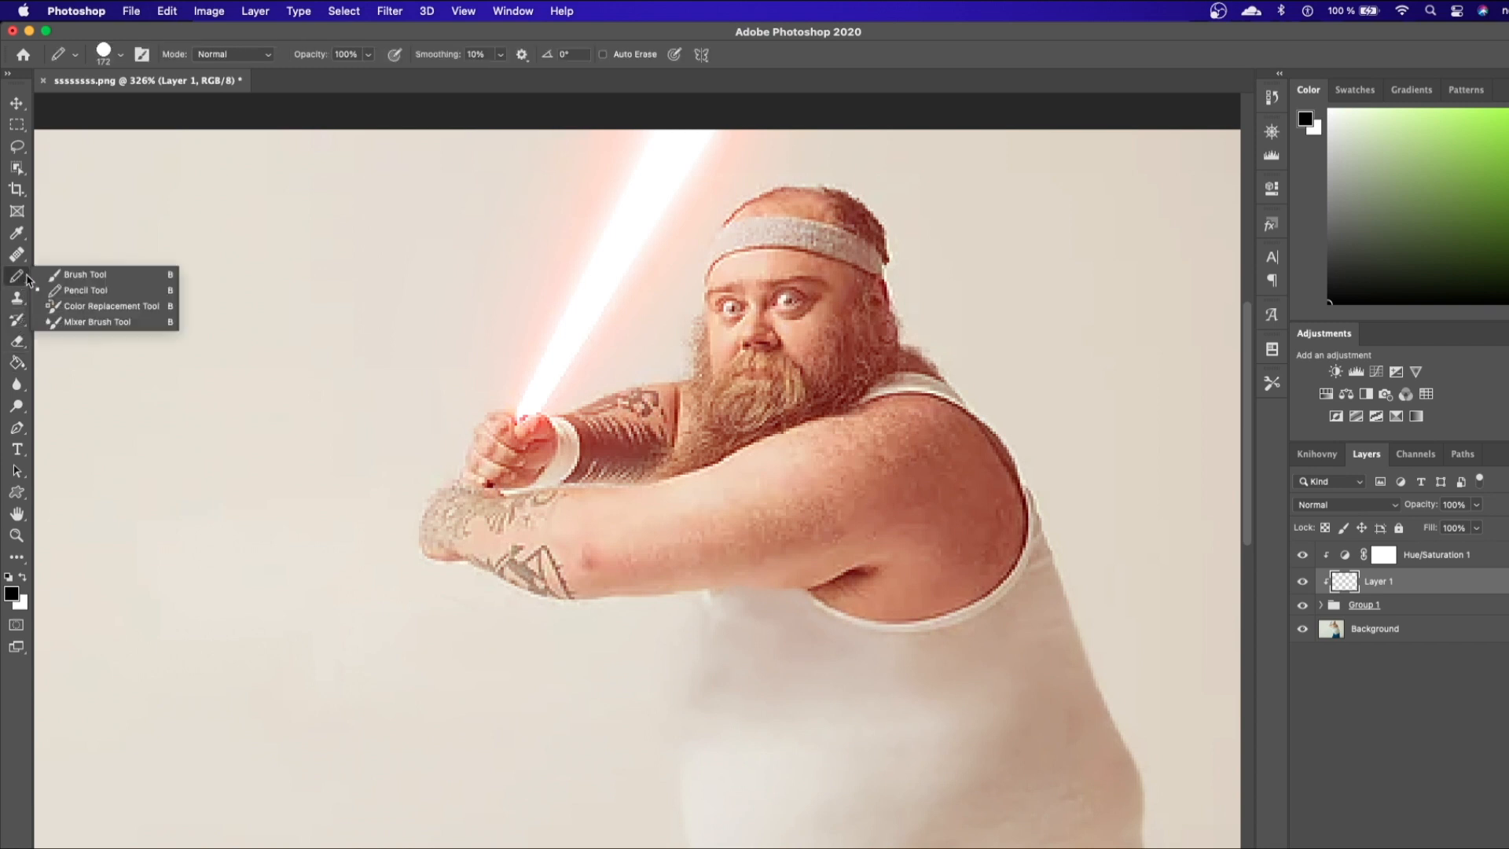
click(87, 281)
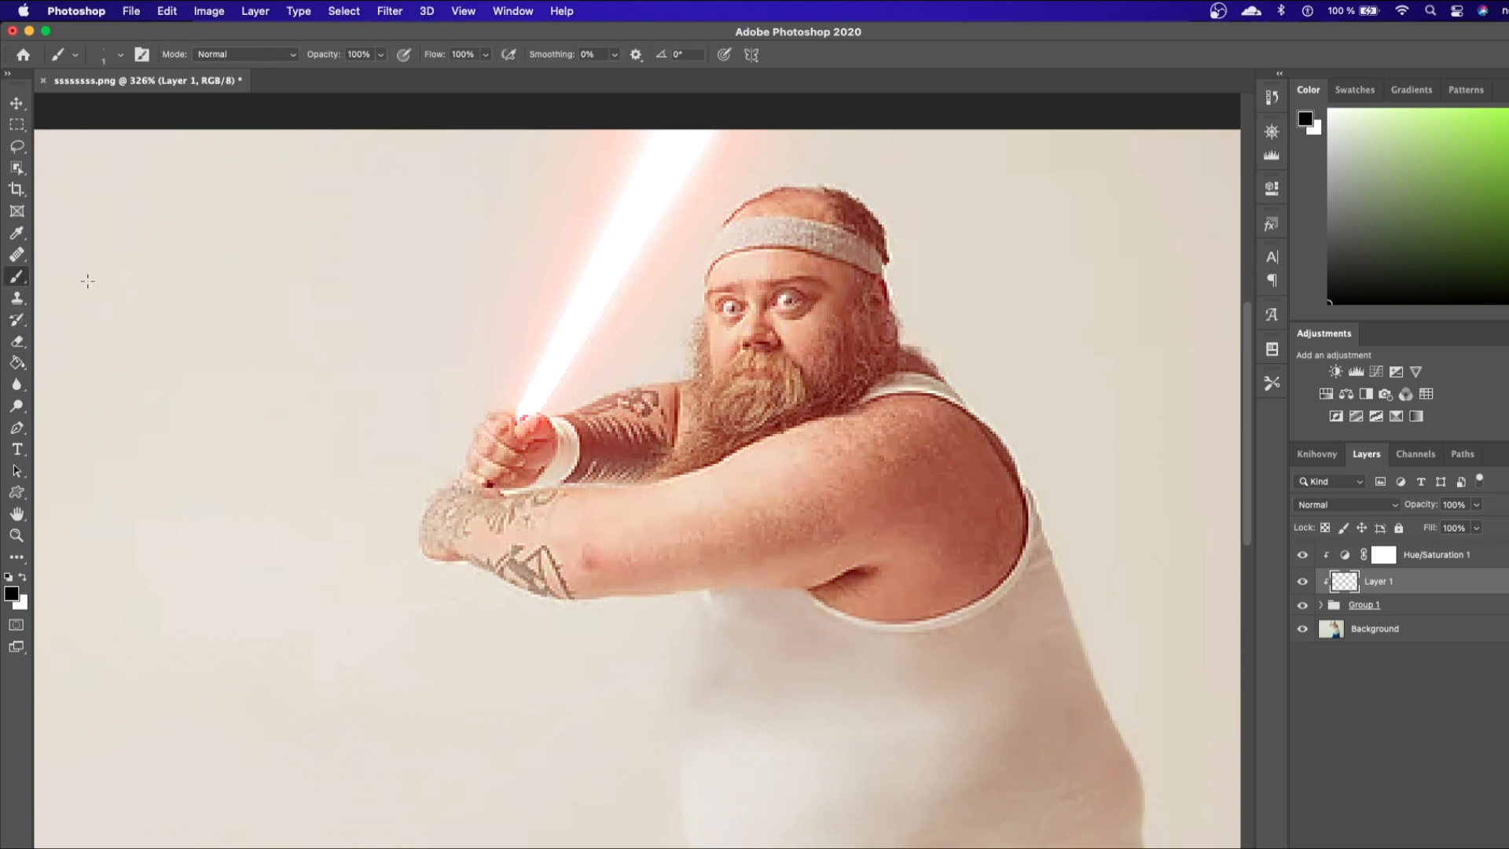
click(13, 594)
click(1277, 237)
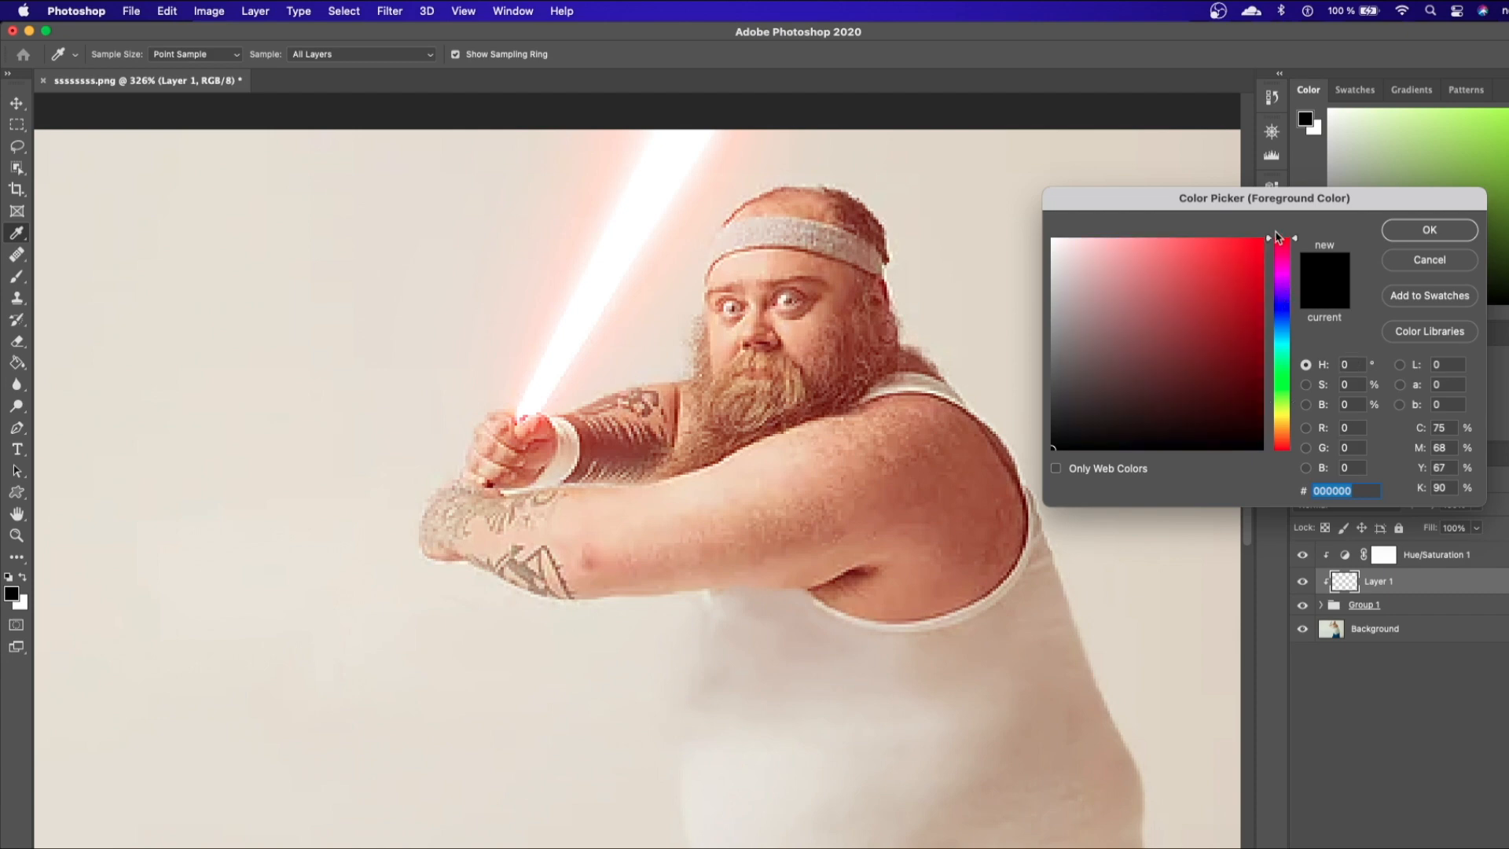
click(1429, 230)
- Set the foreground colour to ff0000 and paint the whites of the man's eyes red with the soft 1 px brush
scroll(735, 300, up, 5)
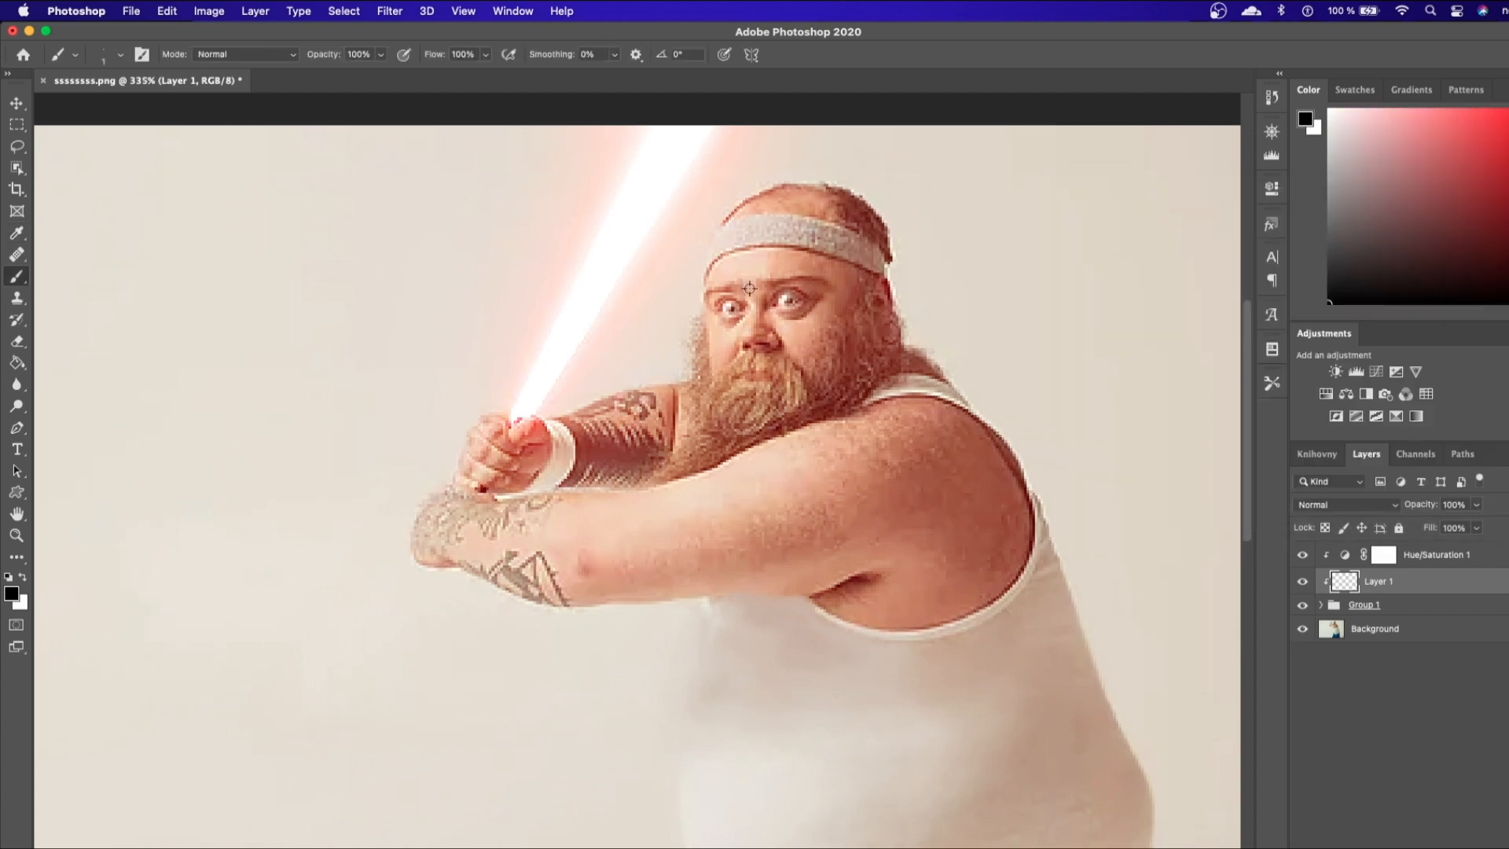
scroll(734, 301, up, 4)
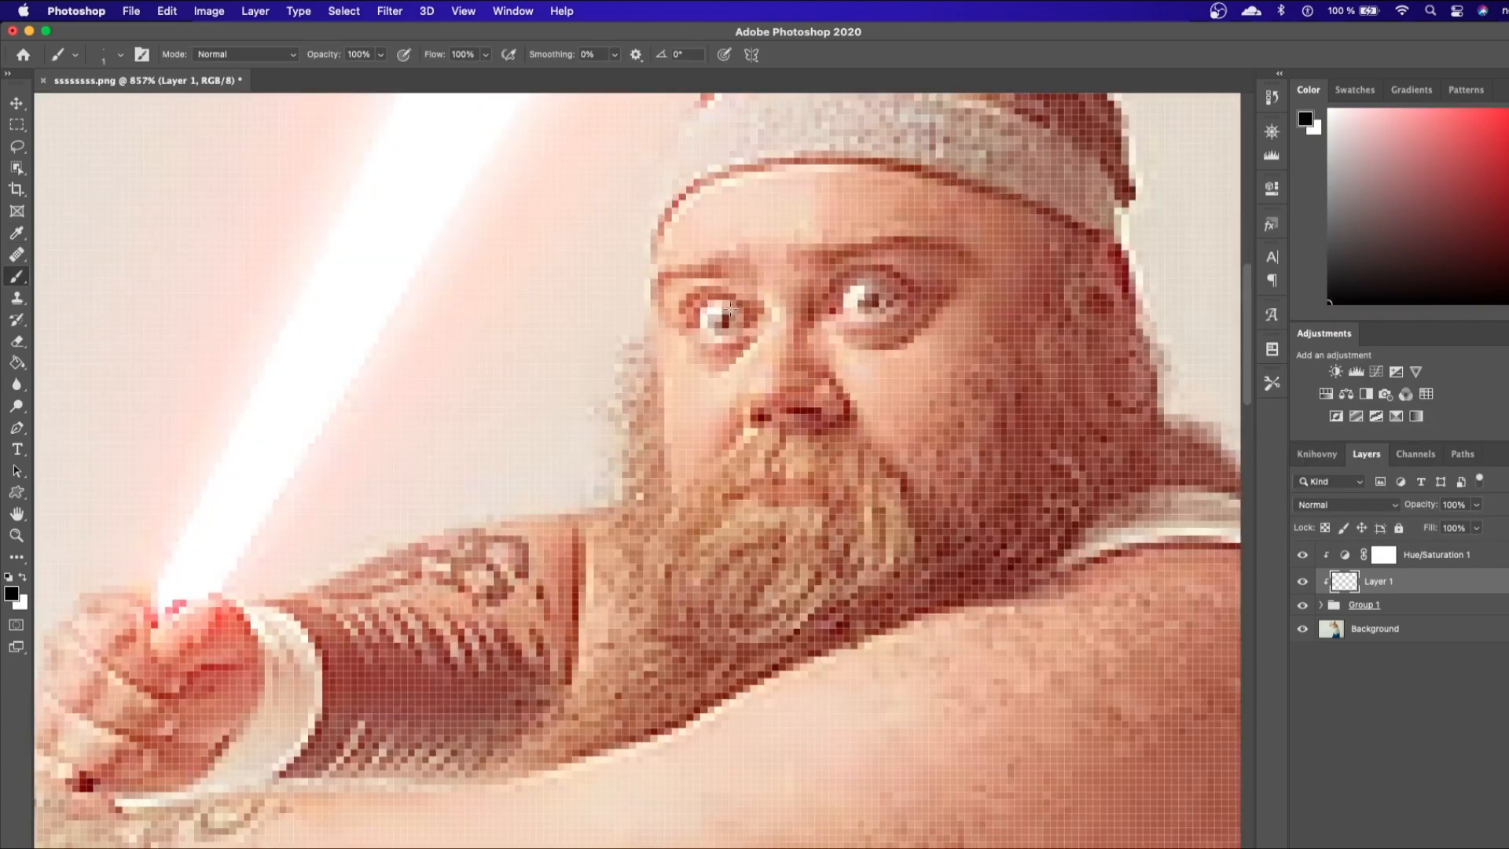
scroll(730, 318, up, 1)
right_click(726, 312)
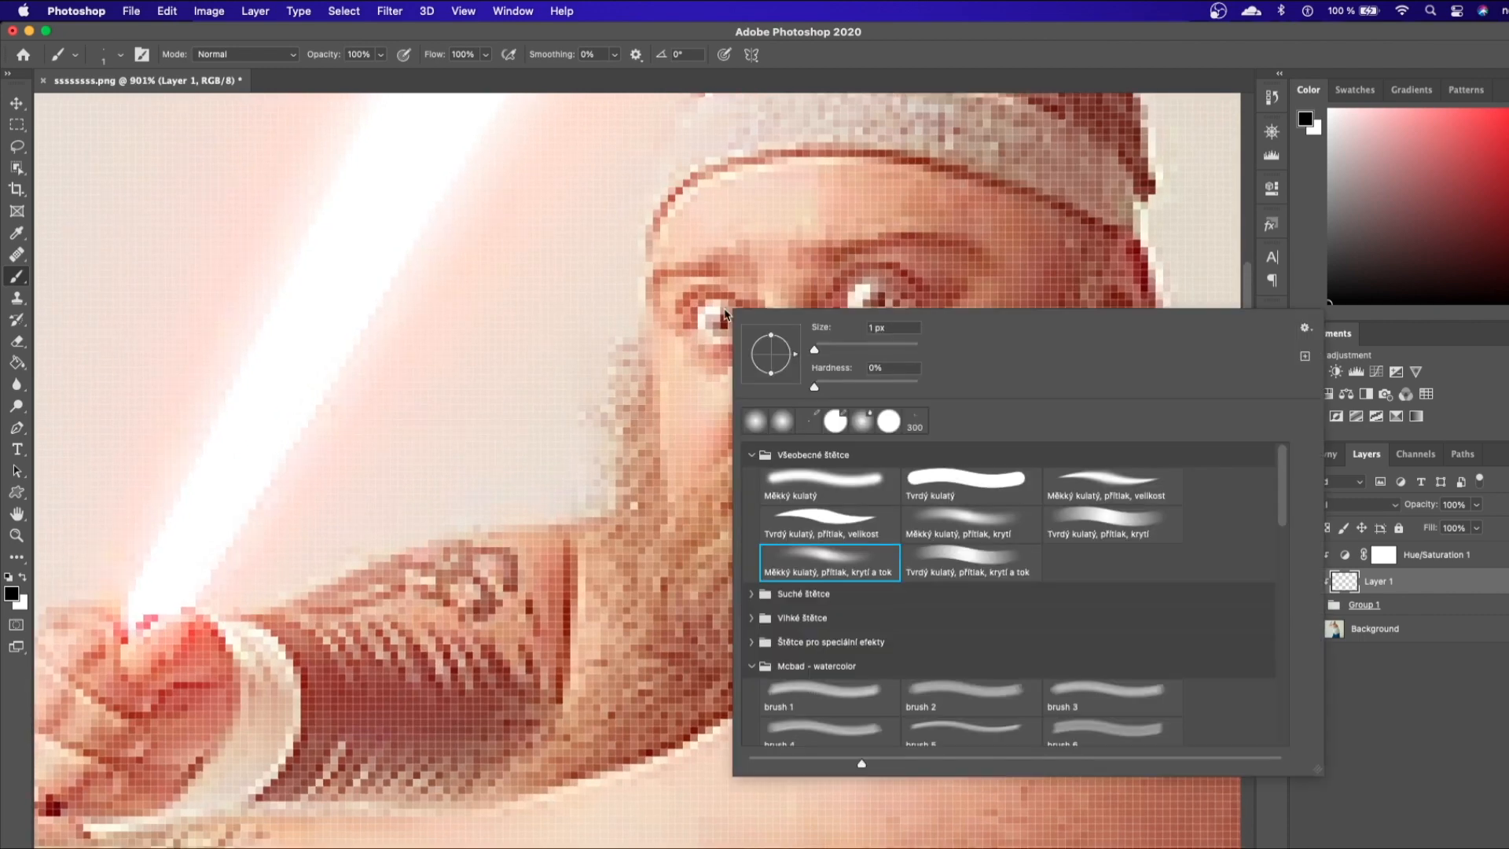
click(716, 307)
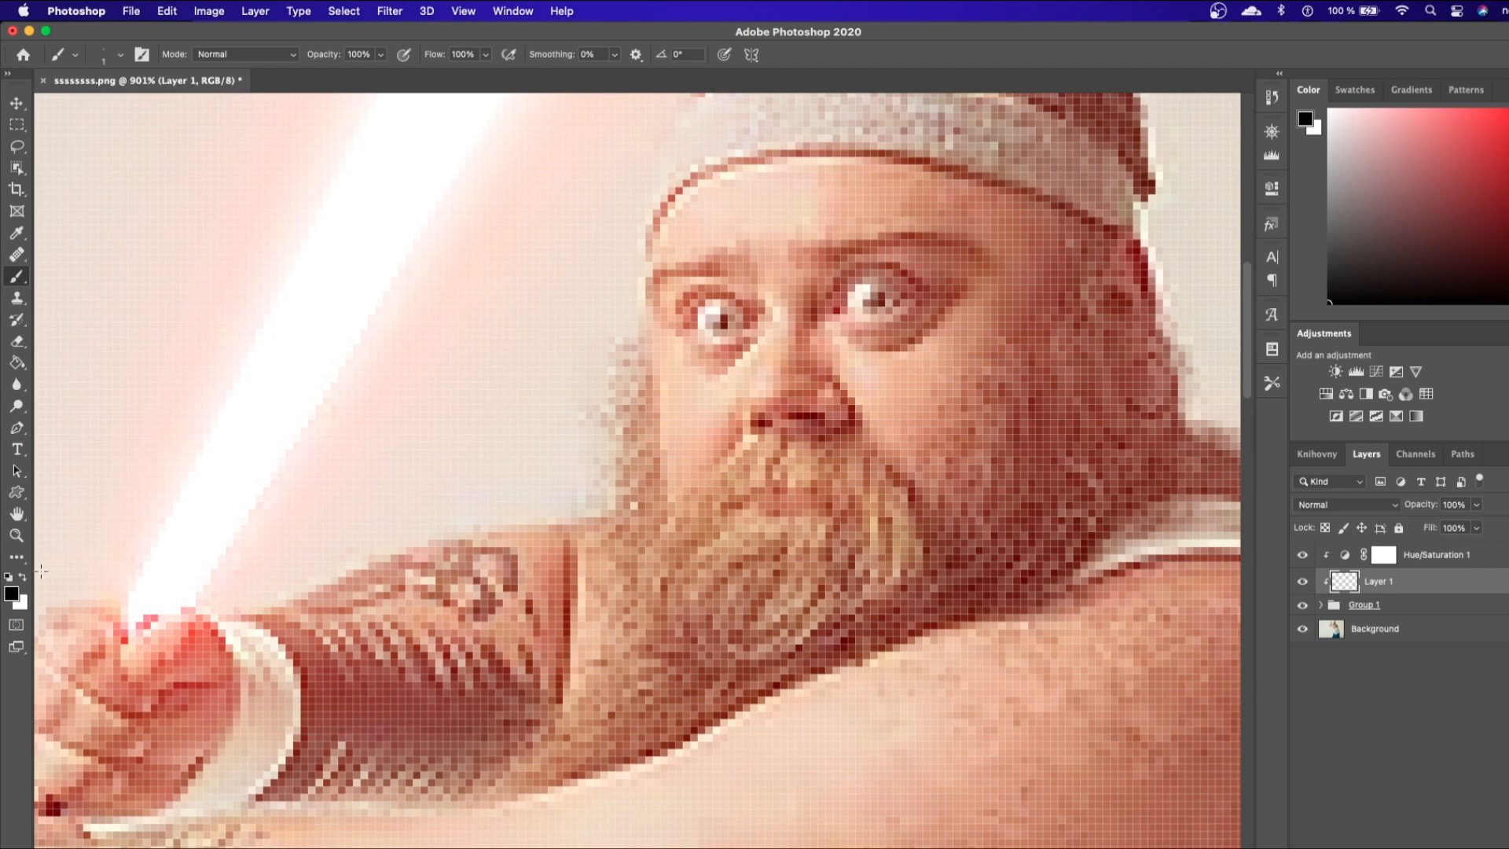
click(11, 595)
drag(1249, 249, 1268, 234)
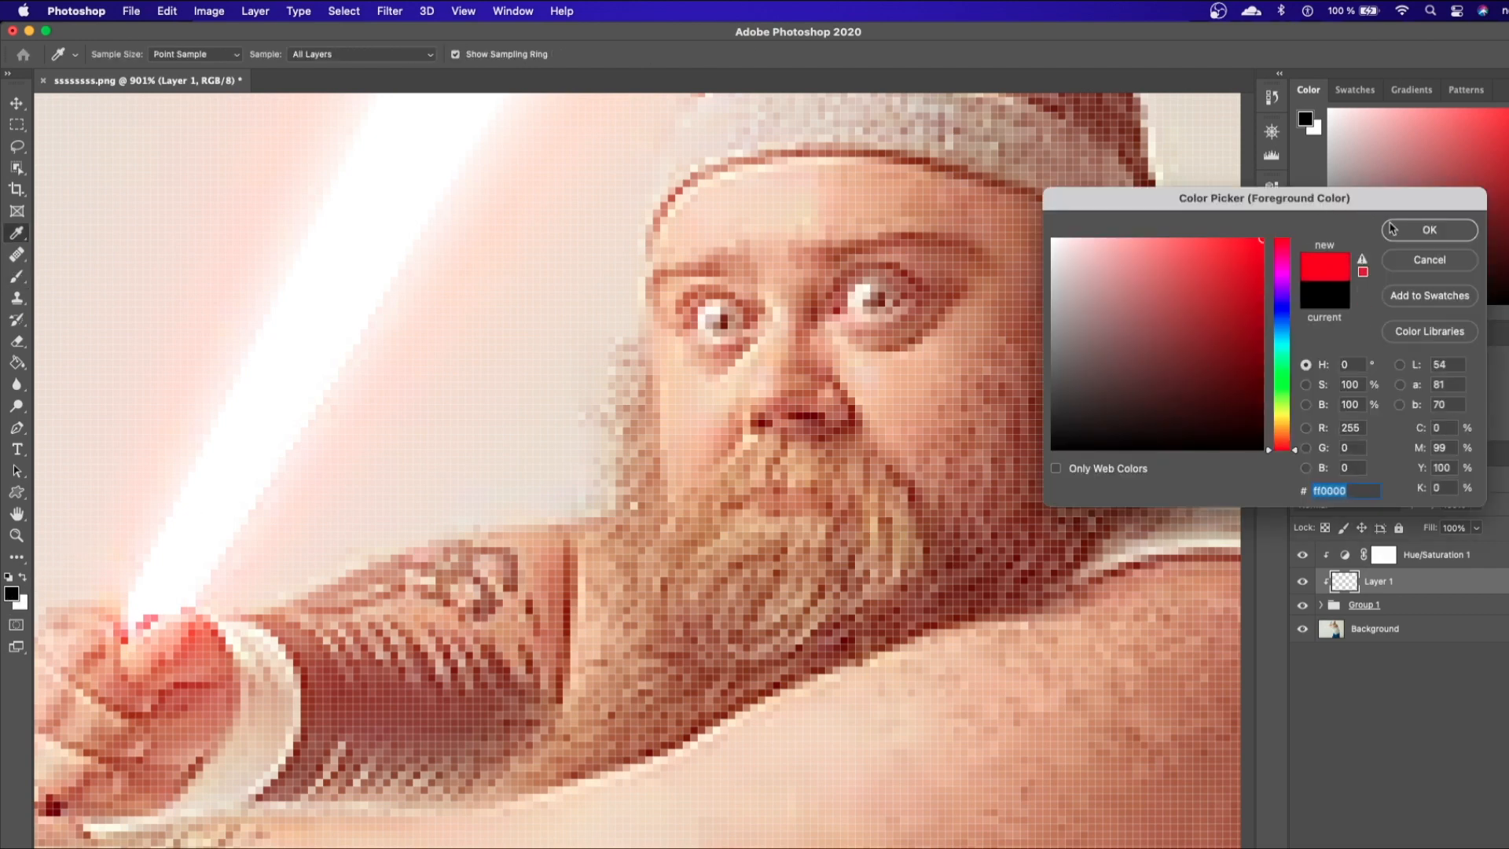
click(1392, 232)
key(b)
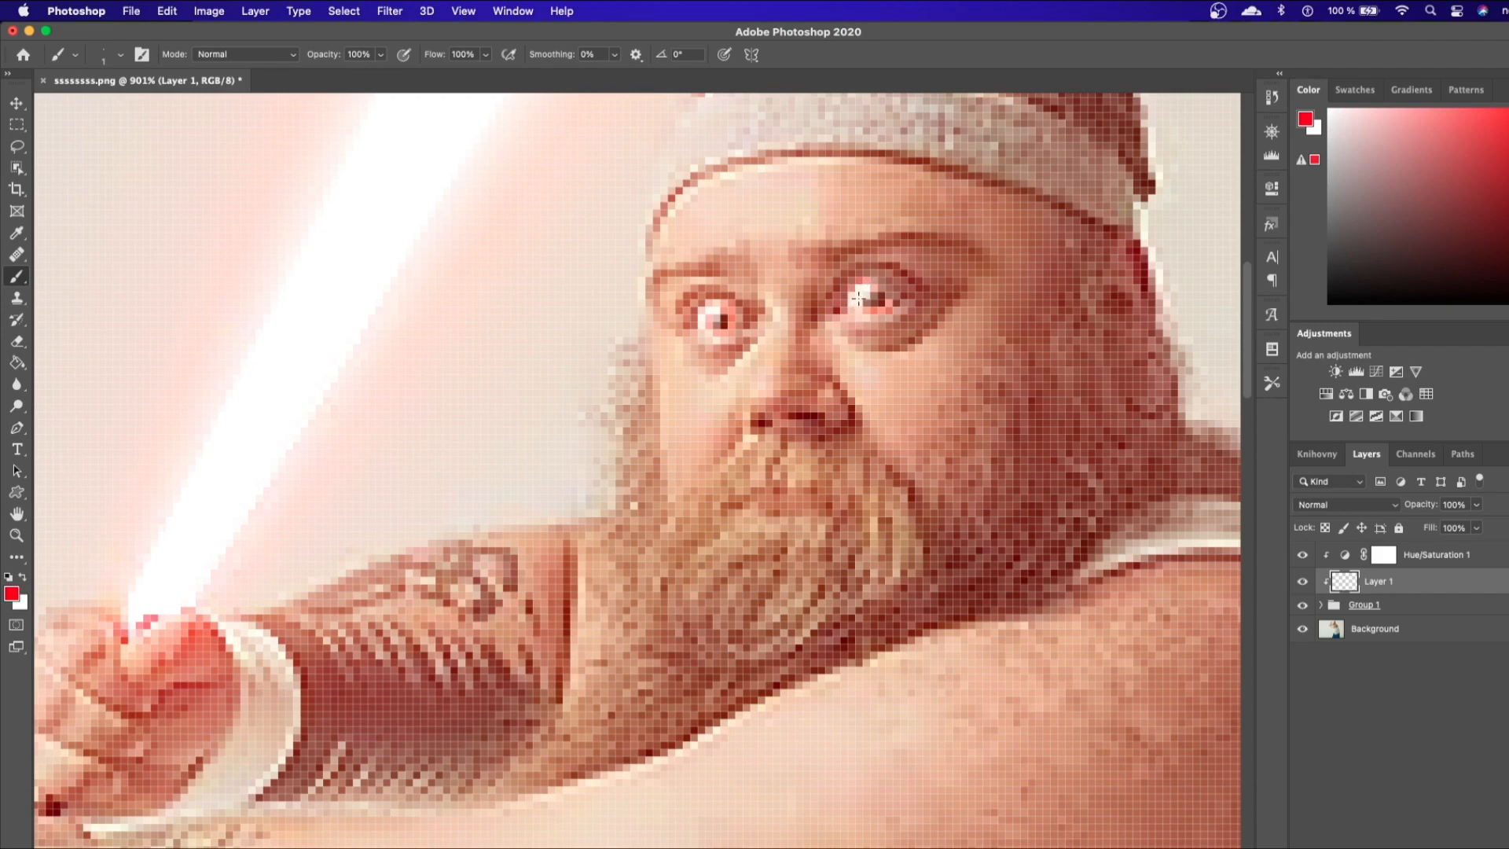
- Duplicate the Hue/Saturation 1 adjustment layer and clip the copy to the blade group
scroll(859, 301, down, 5)
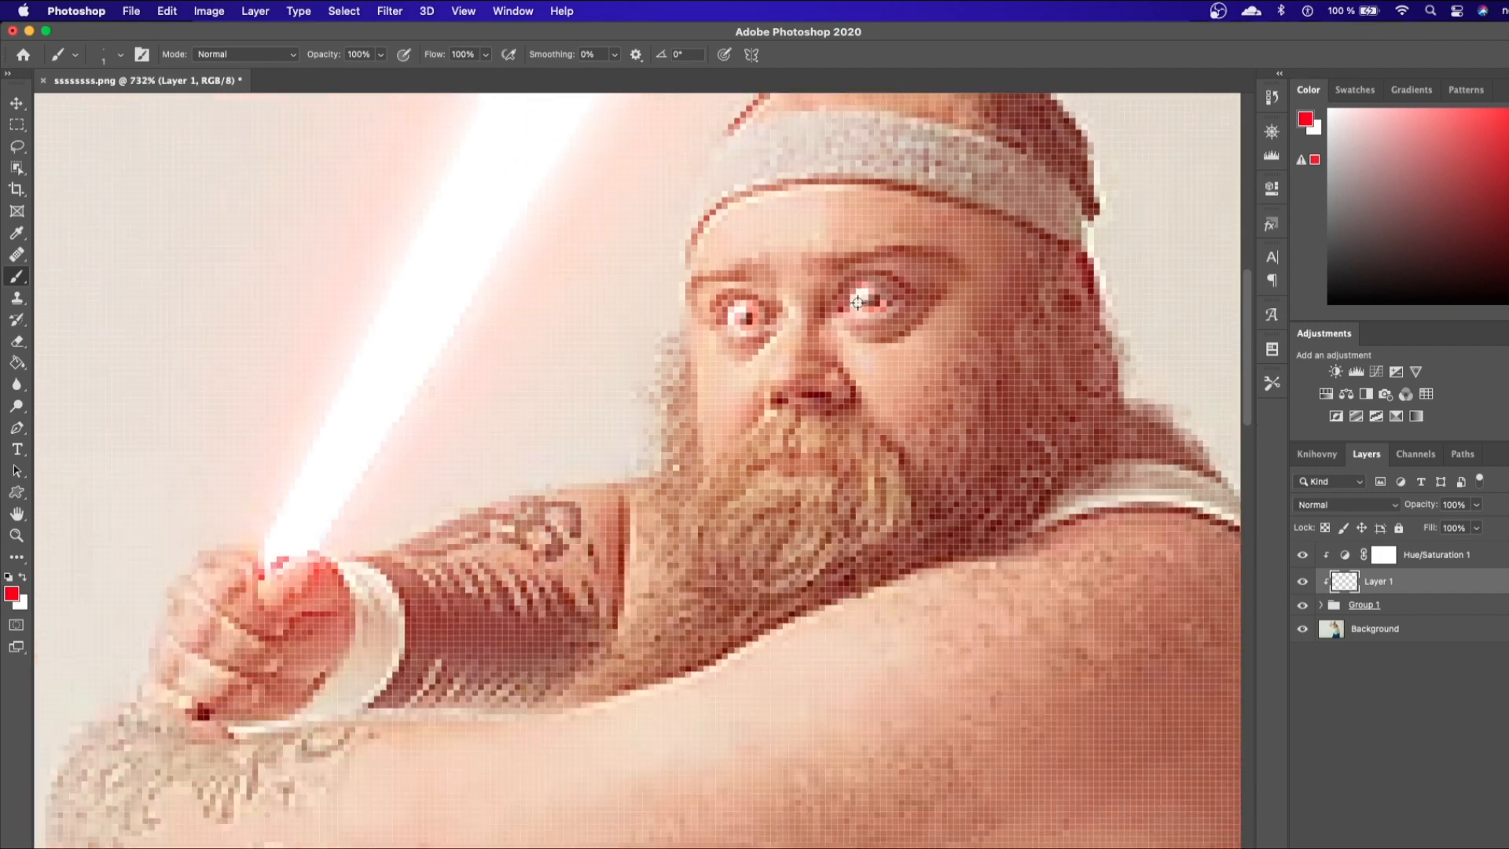
scroll(865, 348, down, 2)
scroll(861, 351, down, 6)
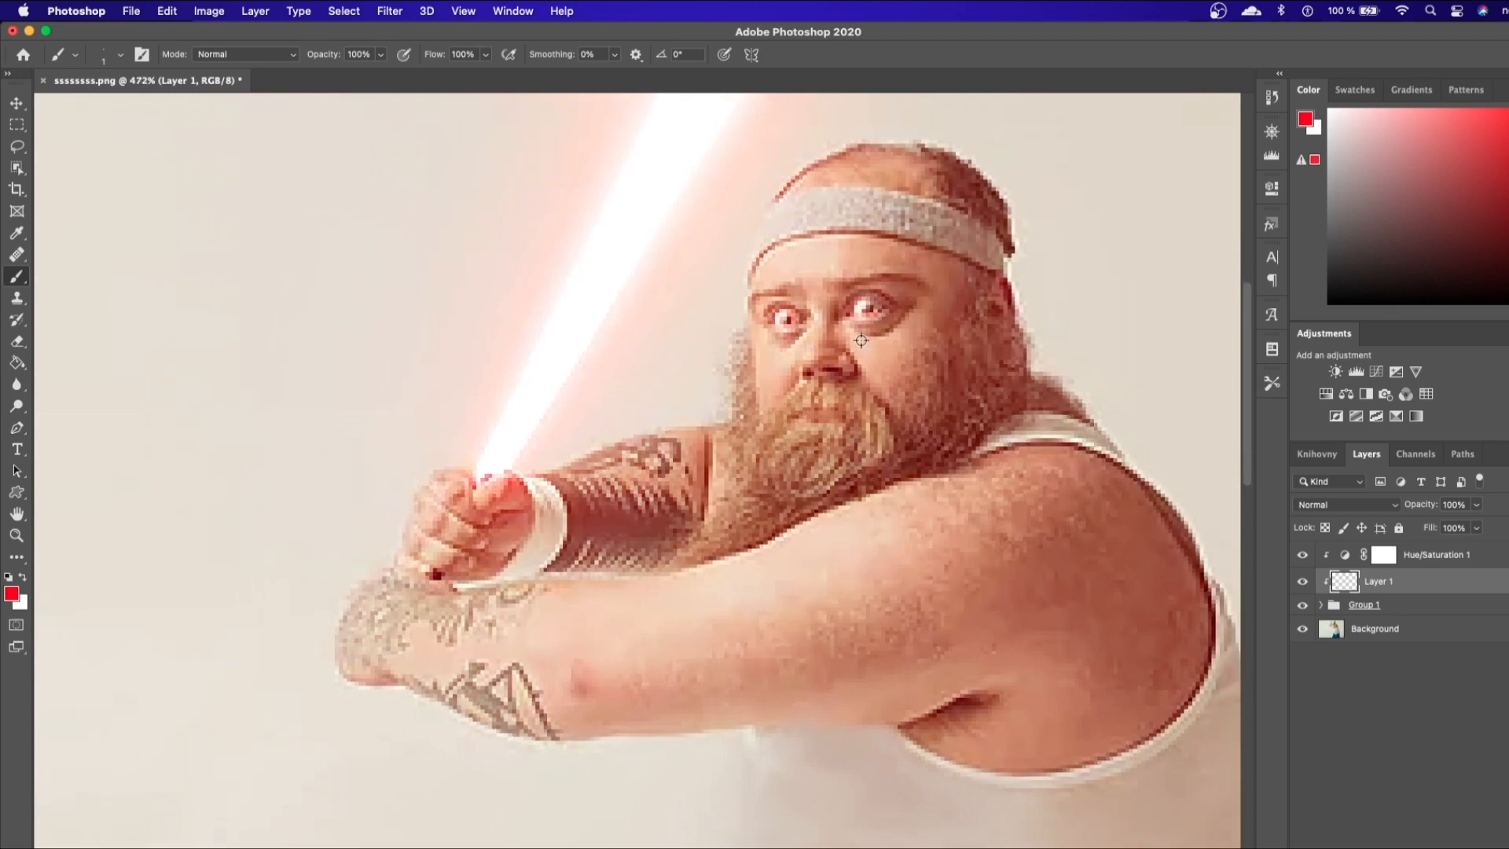
scroll(858, 342, down, 4)
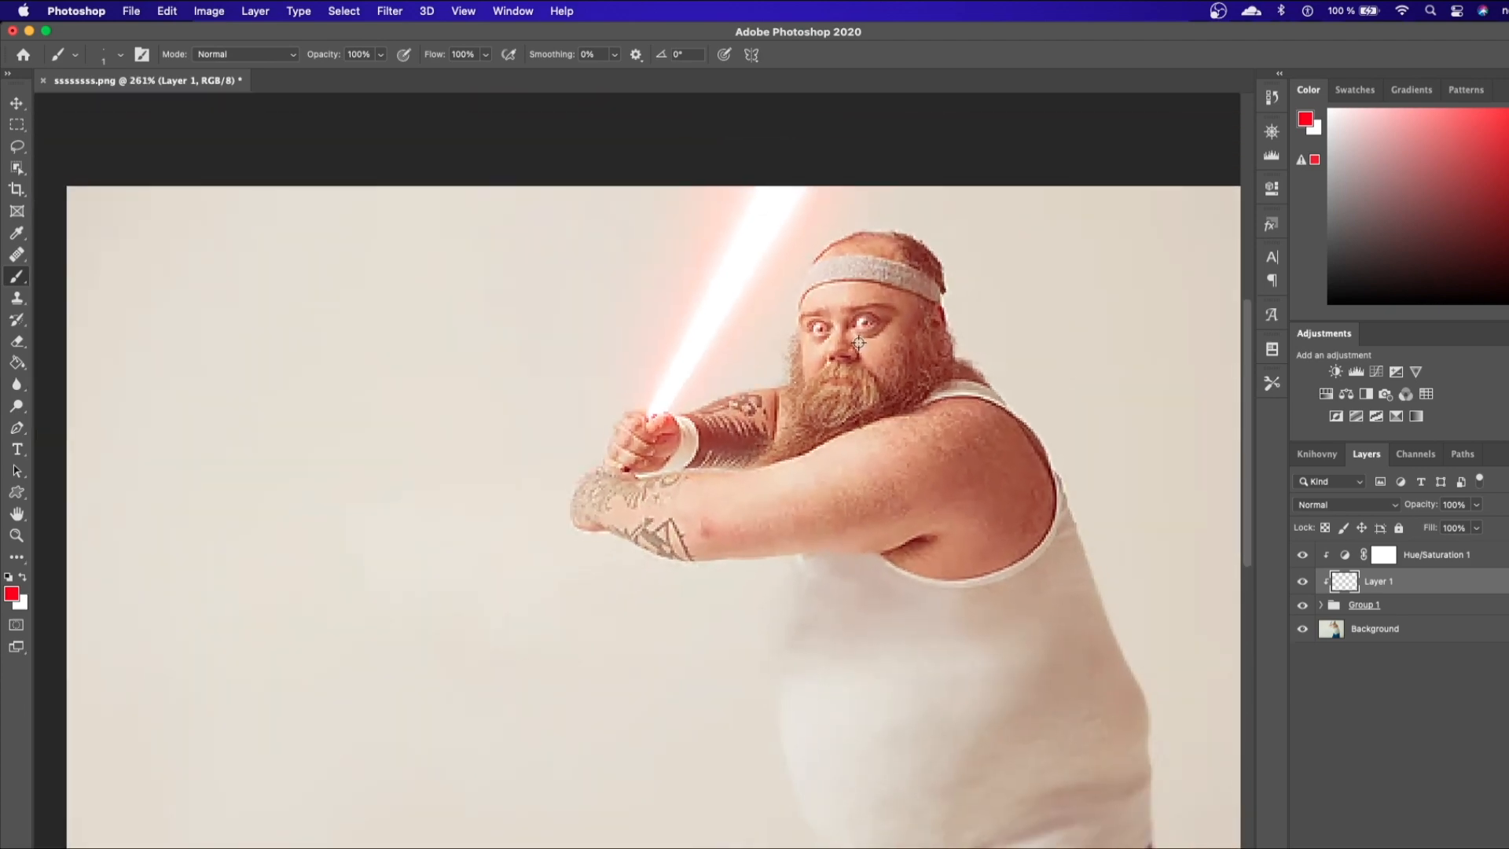
scroll(859, 343, down, 2)
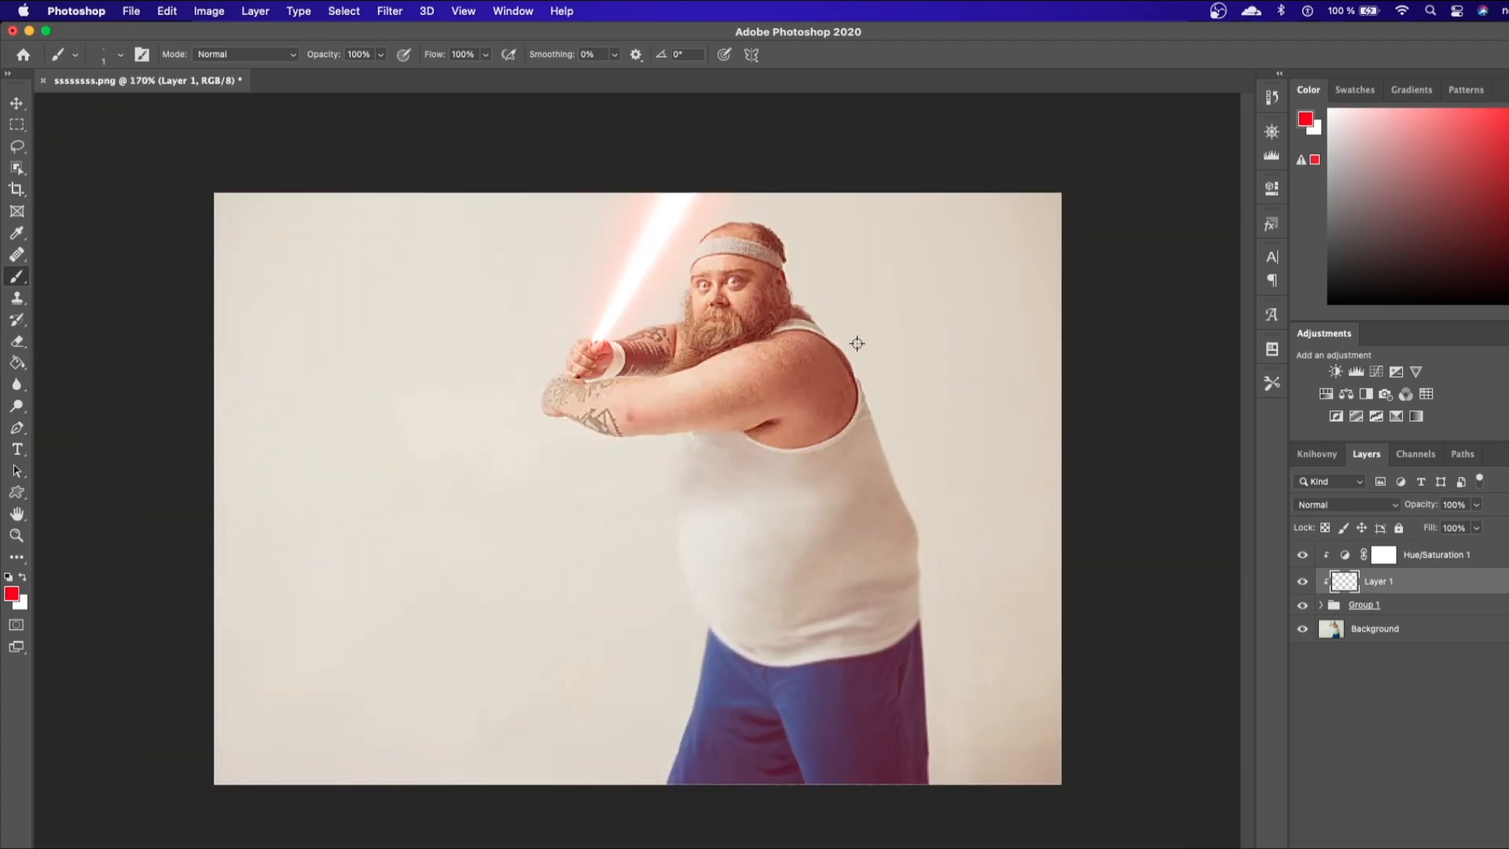
scroll(857, 343, down, 1)
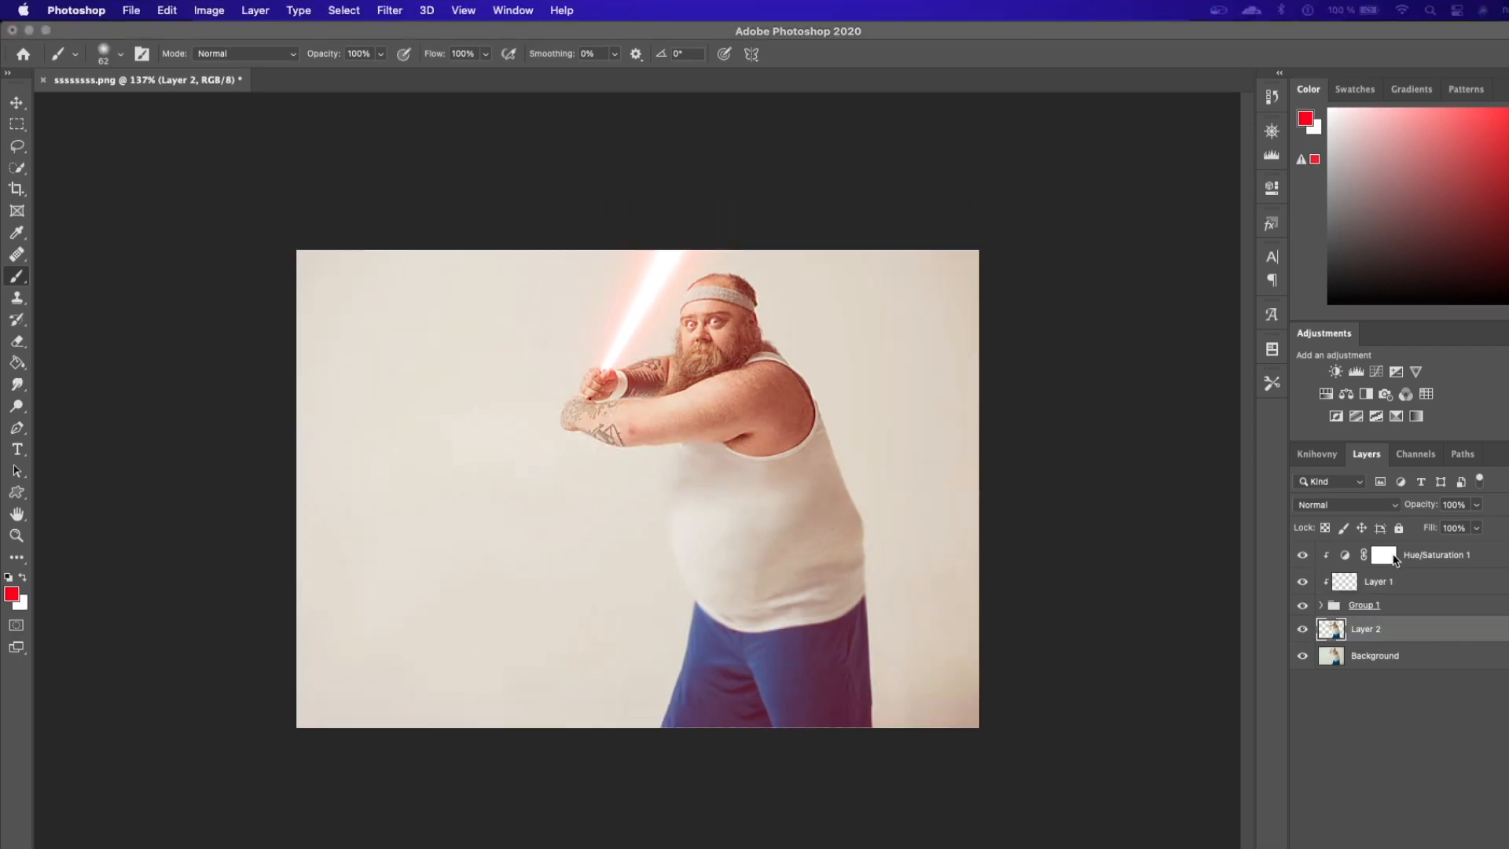
click(1386, 556)
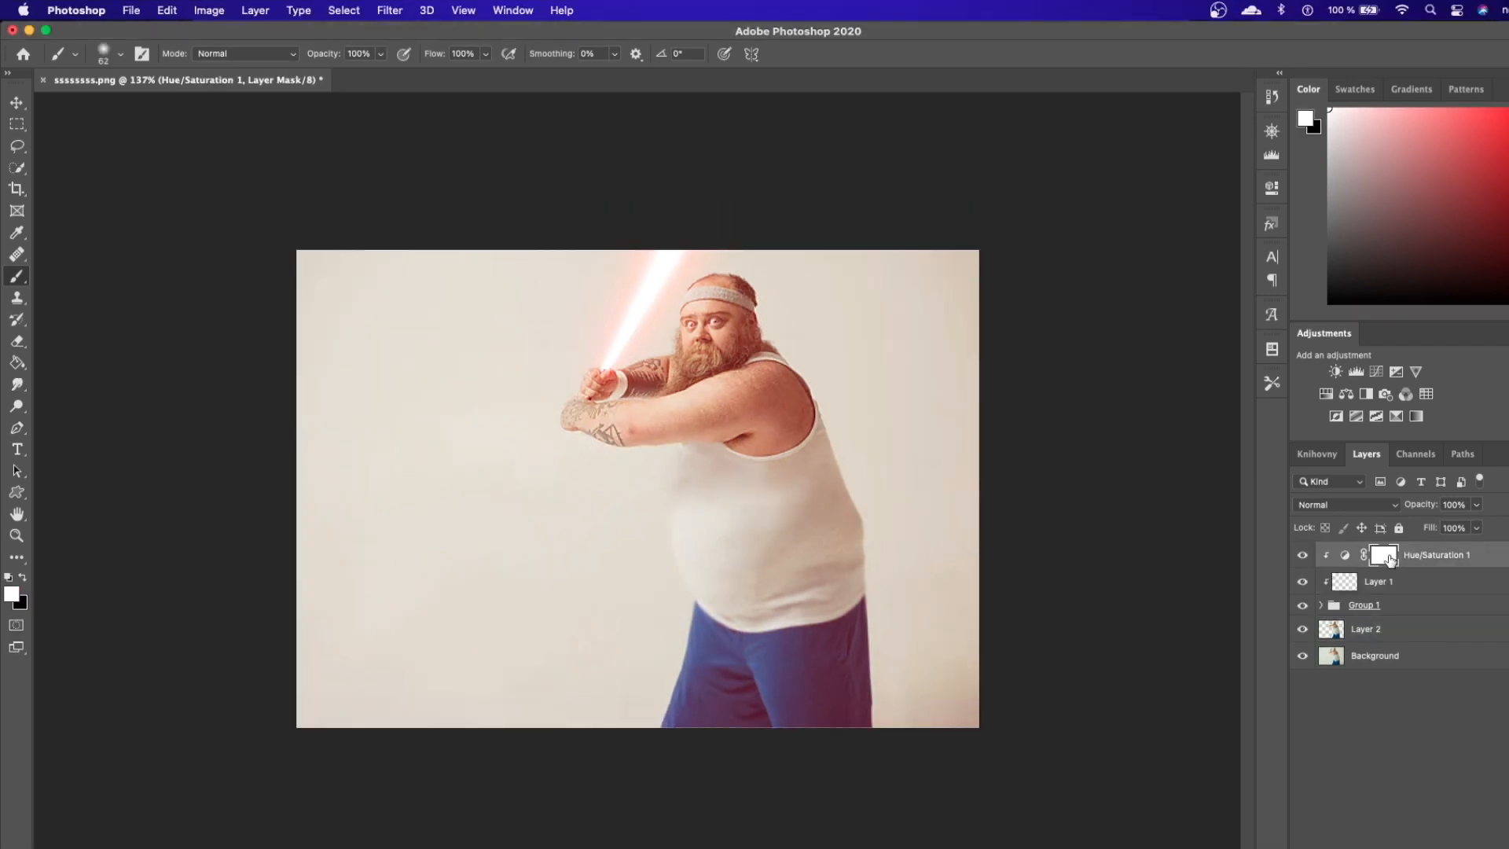
key(ctrl+j)
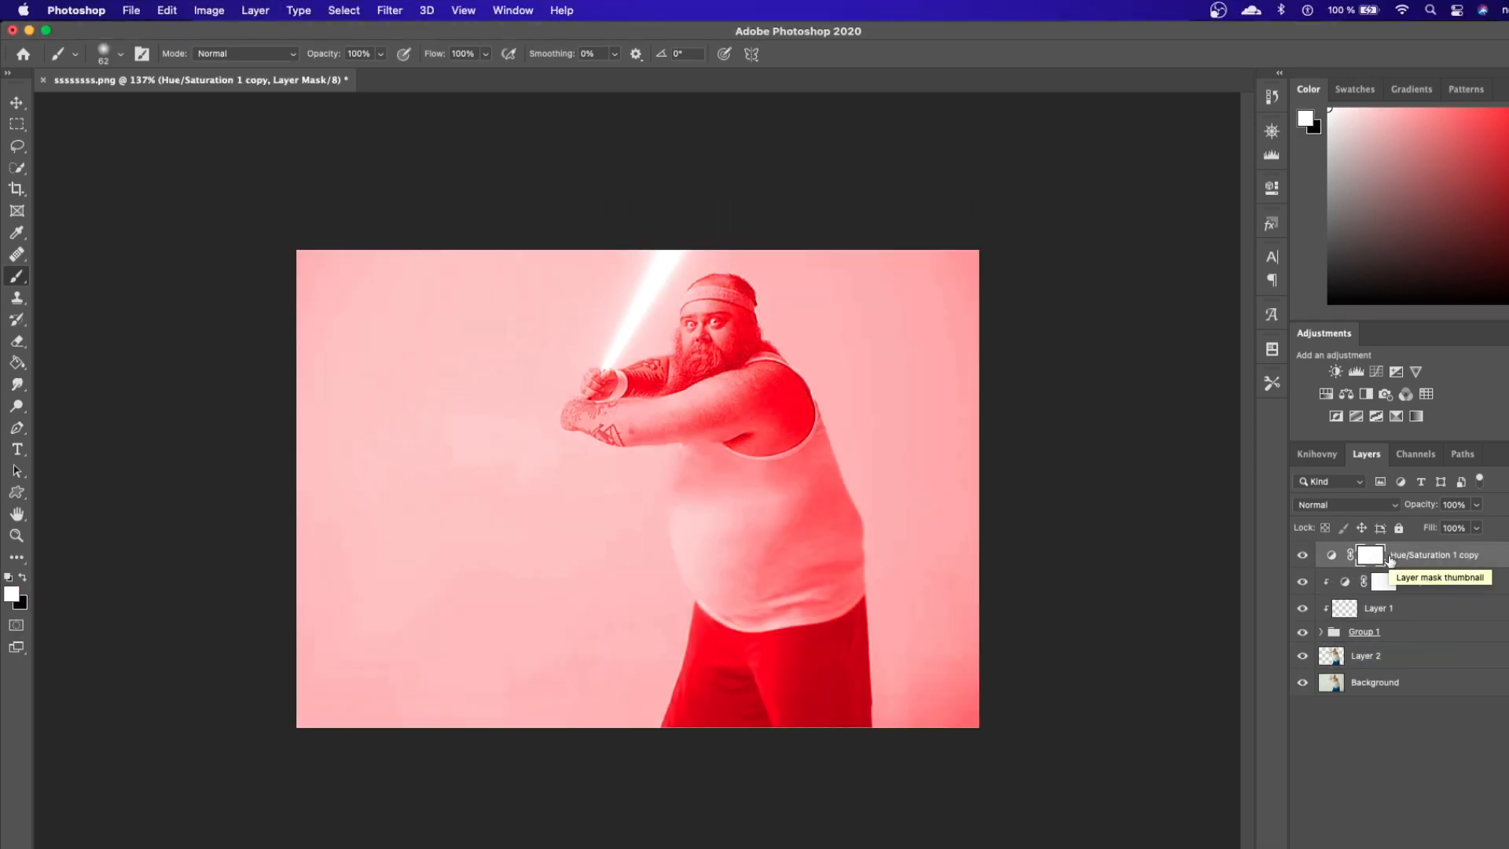
double_click(1330, 555)
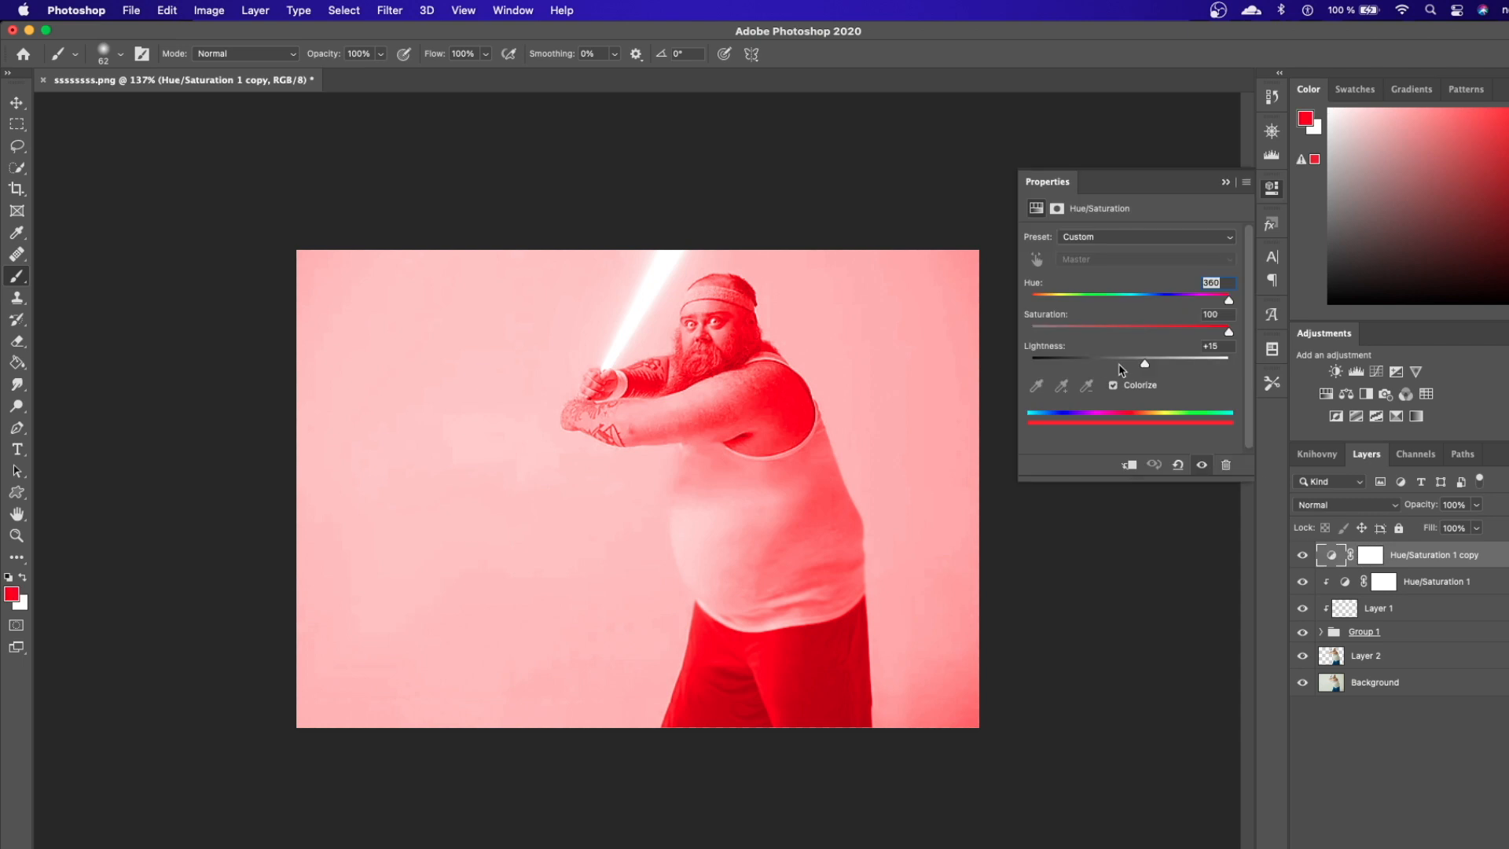
click(1129, 466)
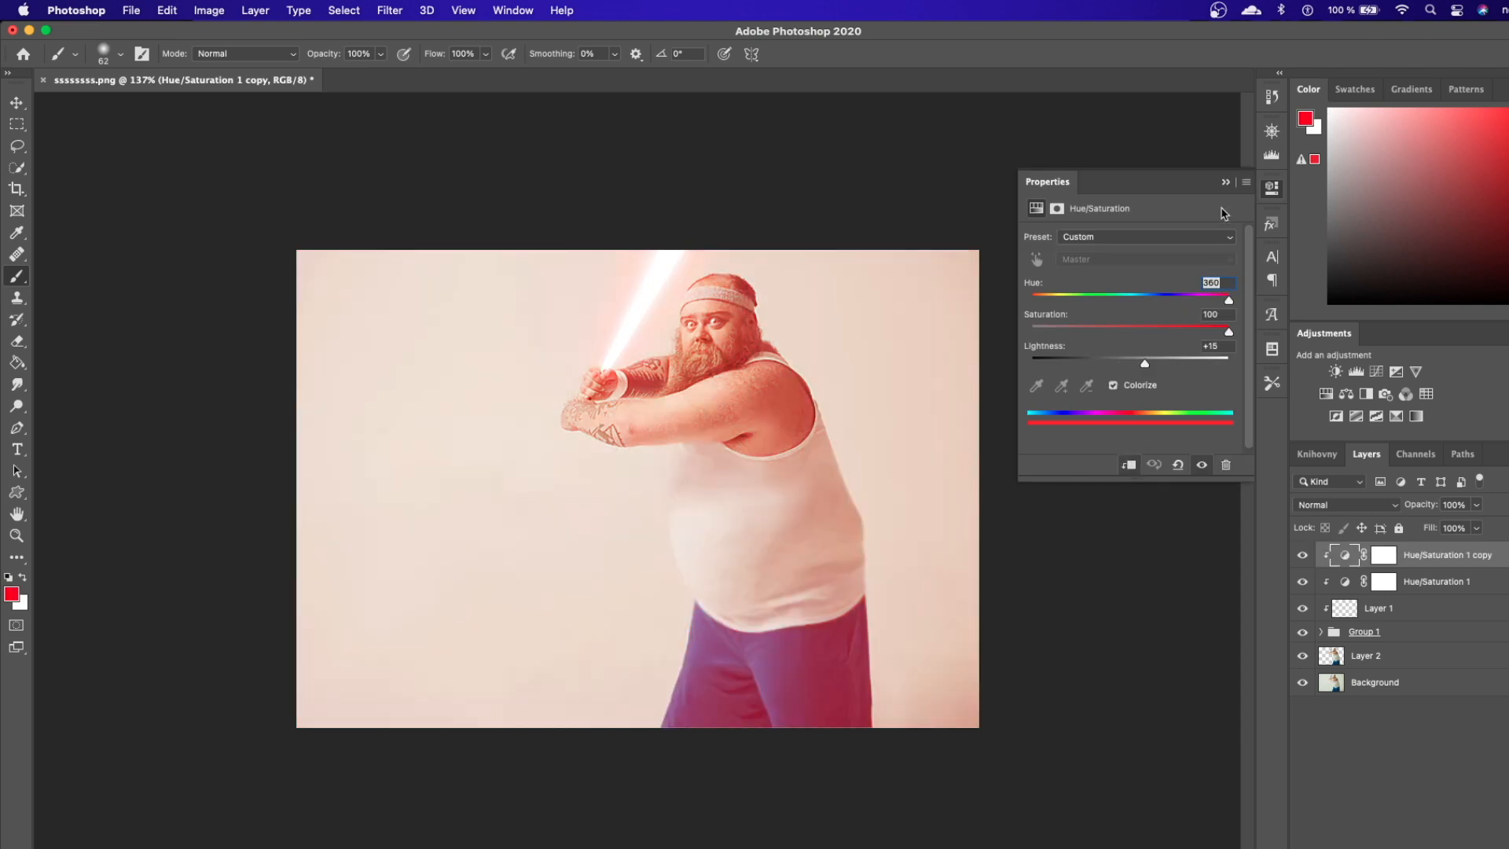
- Set Lightness to +38 on the duplicated Hue/Saturation adjustment and to +4 on the original one
drag(1146, 369, 1172, 366)
click(1225, 182)
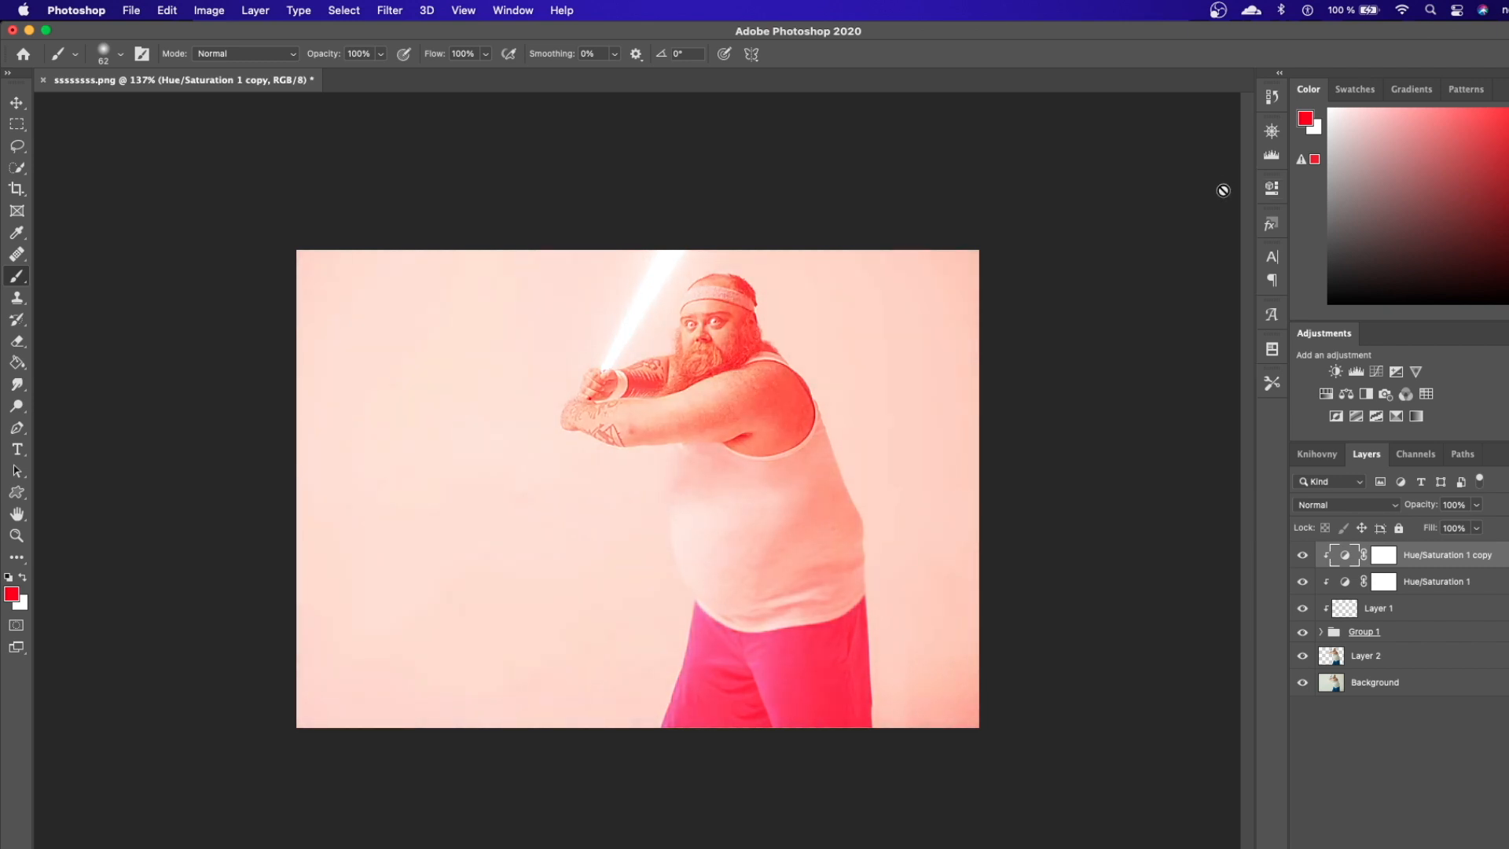
click(1343, 583)
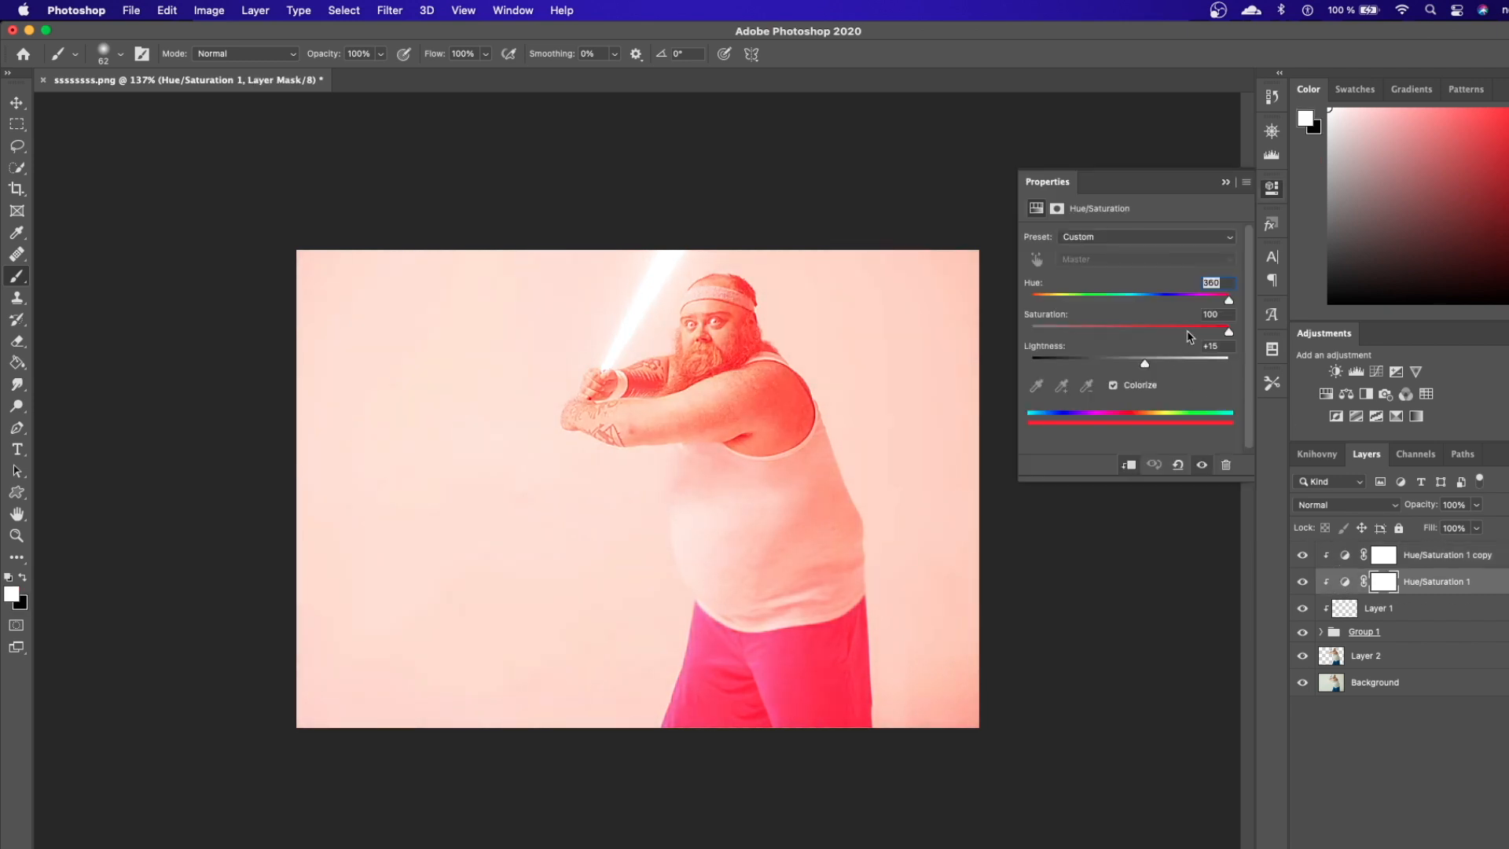
drag(1145, 366, 1134, 366)
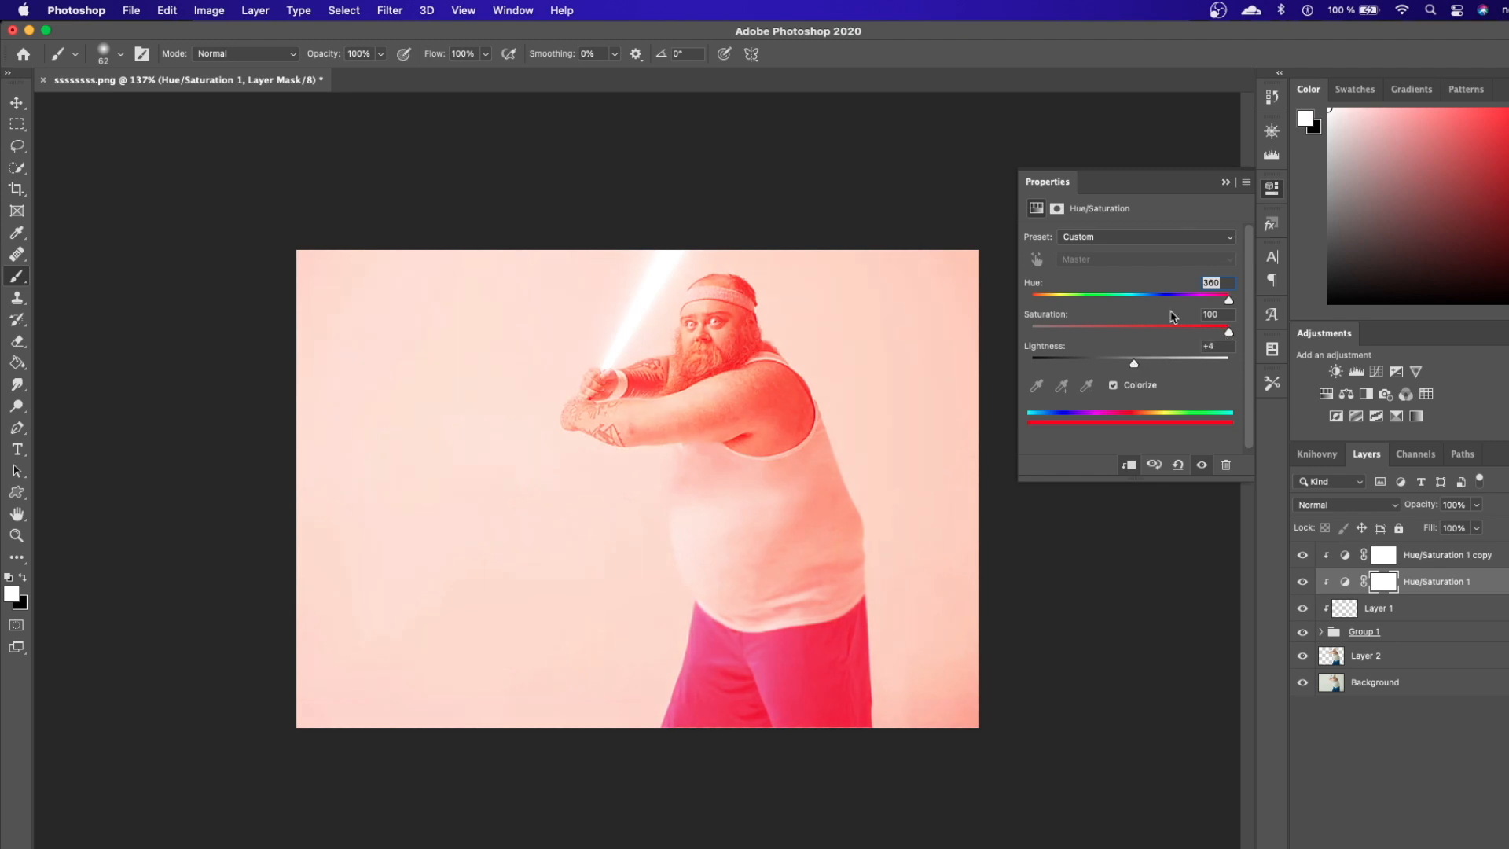
click(1225, 182)
- Fill the duplicated Hue/Saturation layer's mask with black, and ready the Brush tool with white as foreground colour
click(1336, 561)
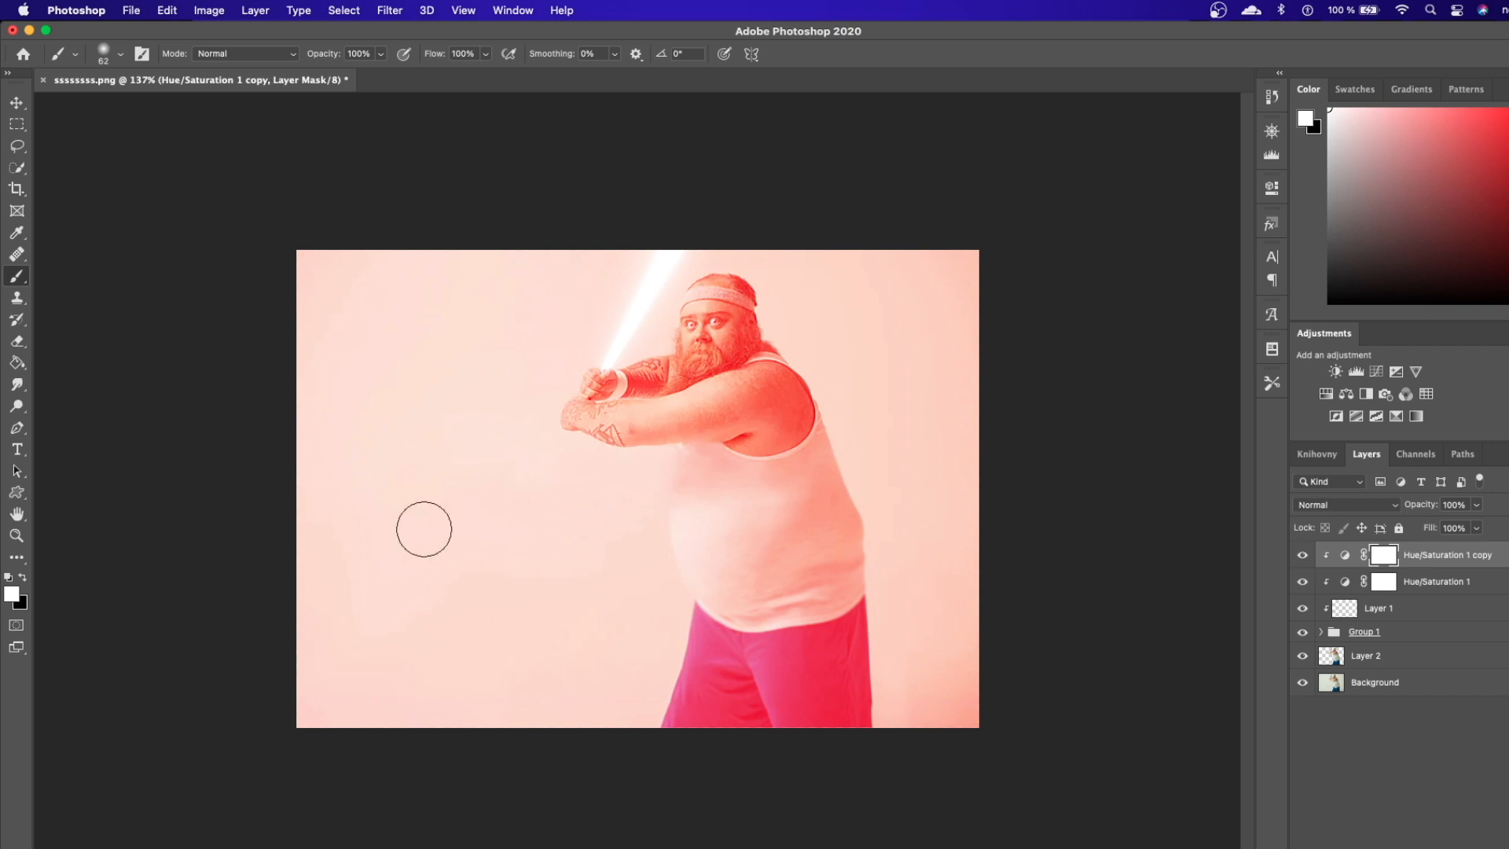
click(23, 578)
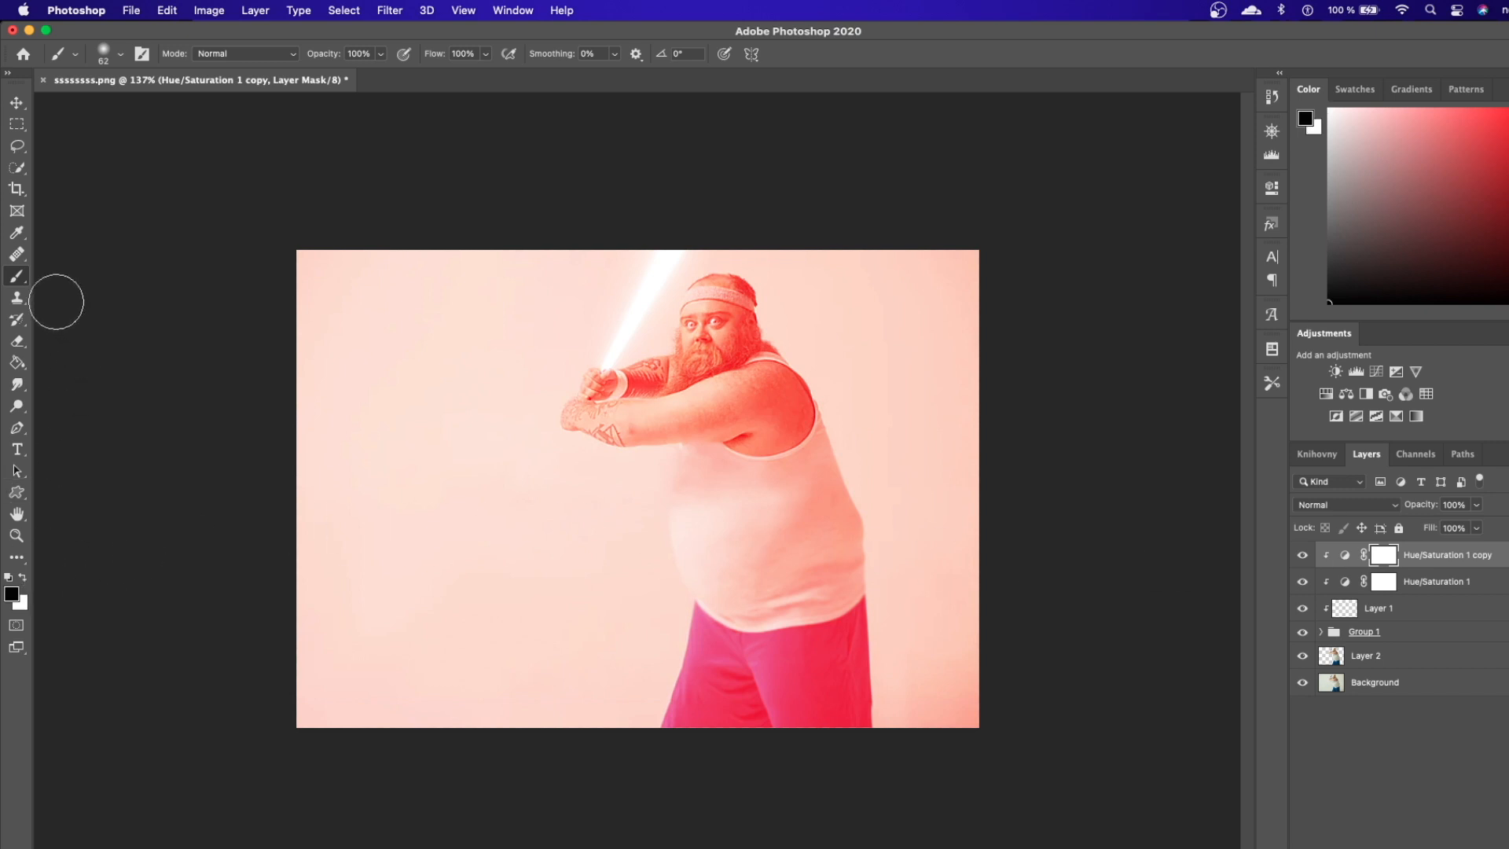
click(18, 362)
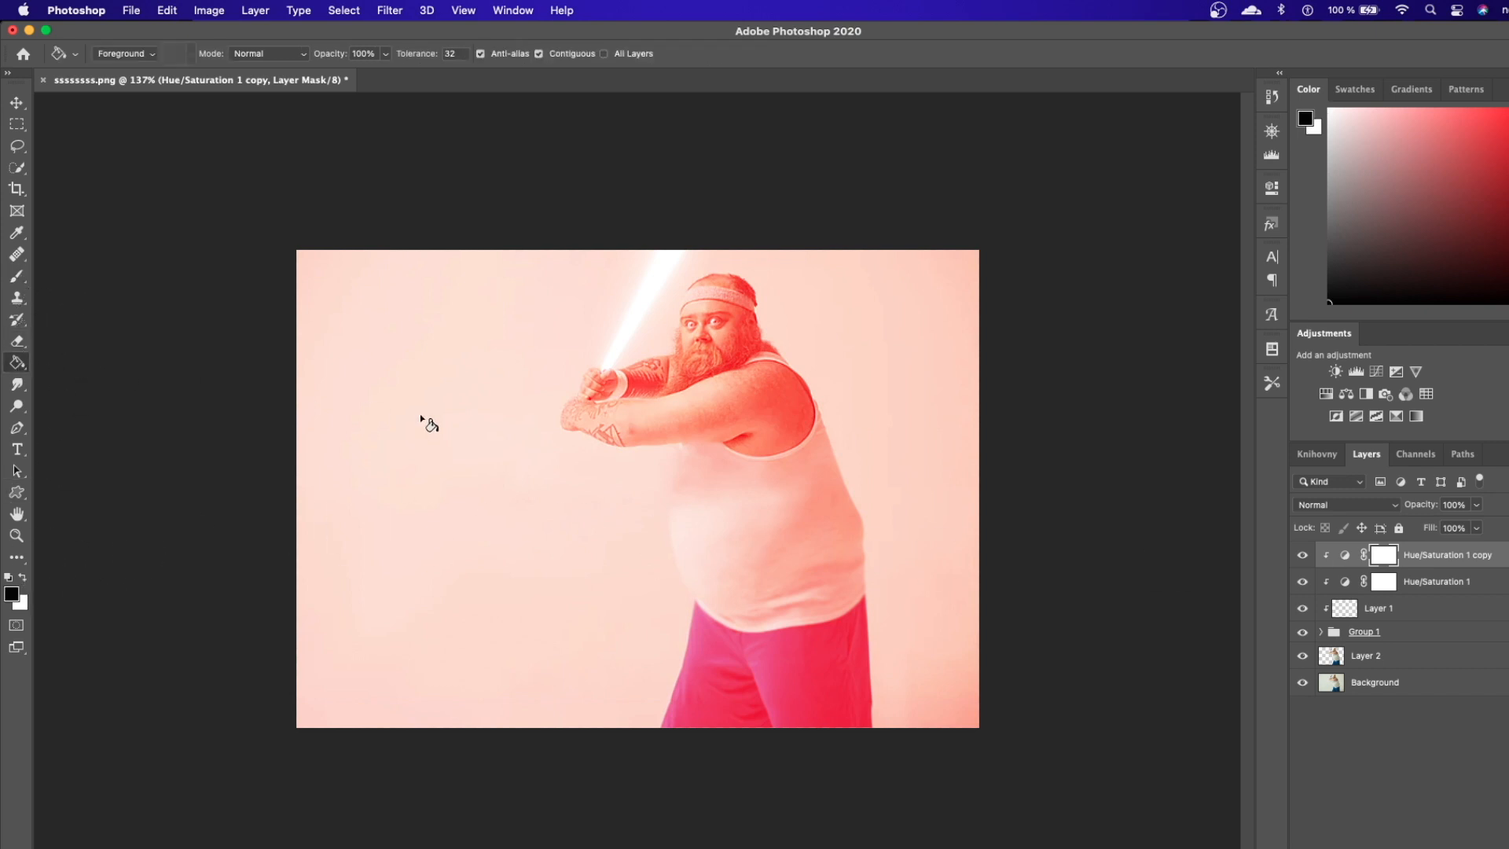
click(429, 428)
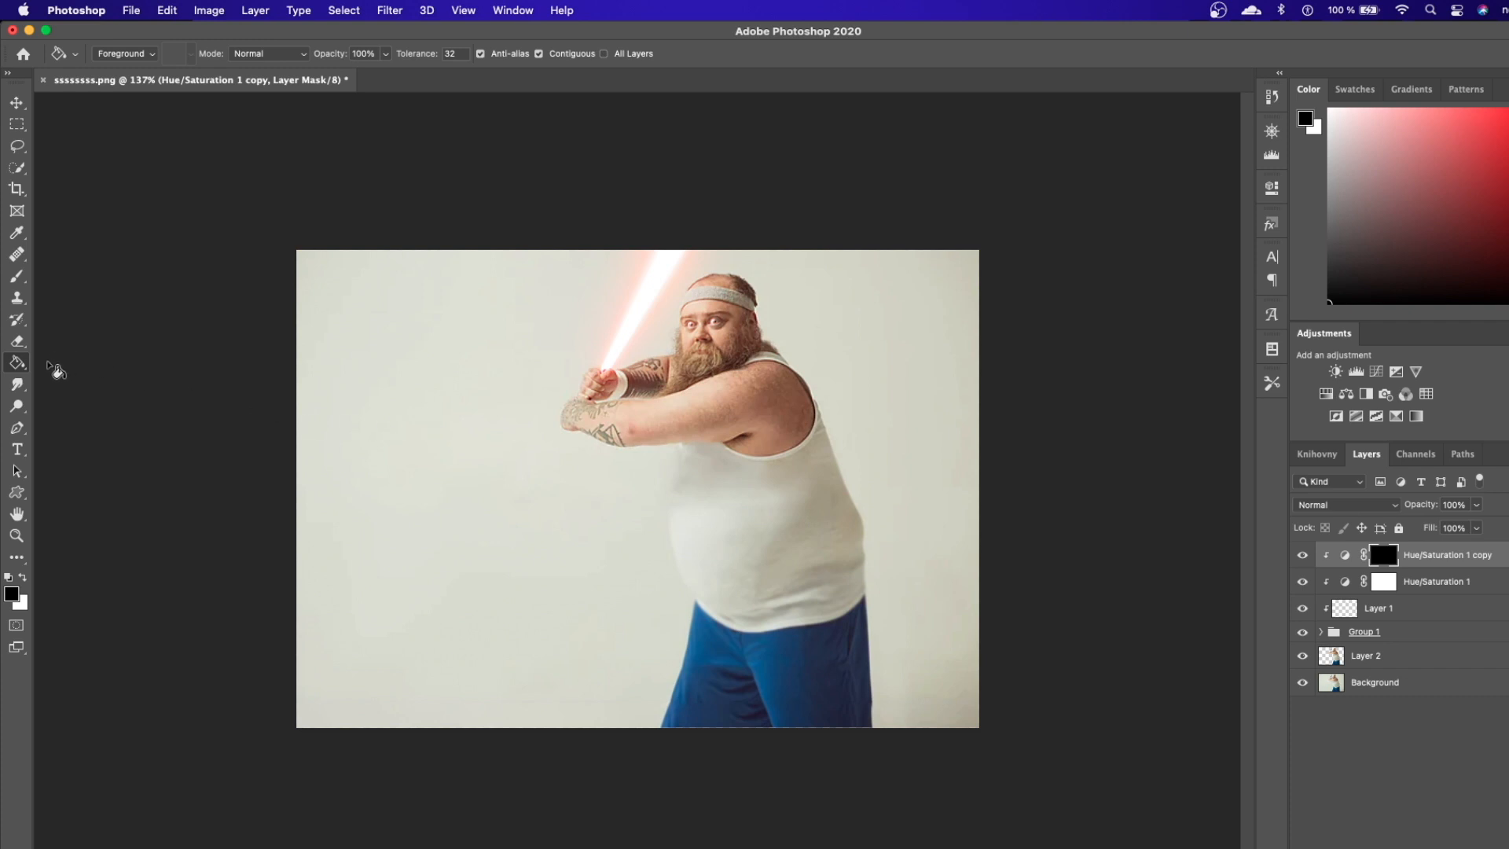
click(23, 579)
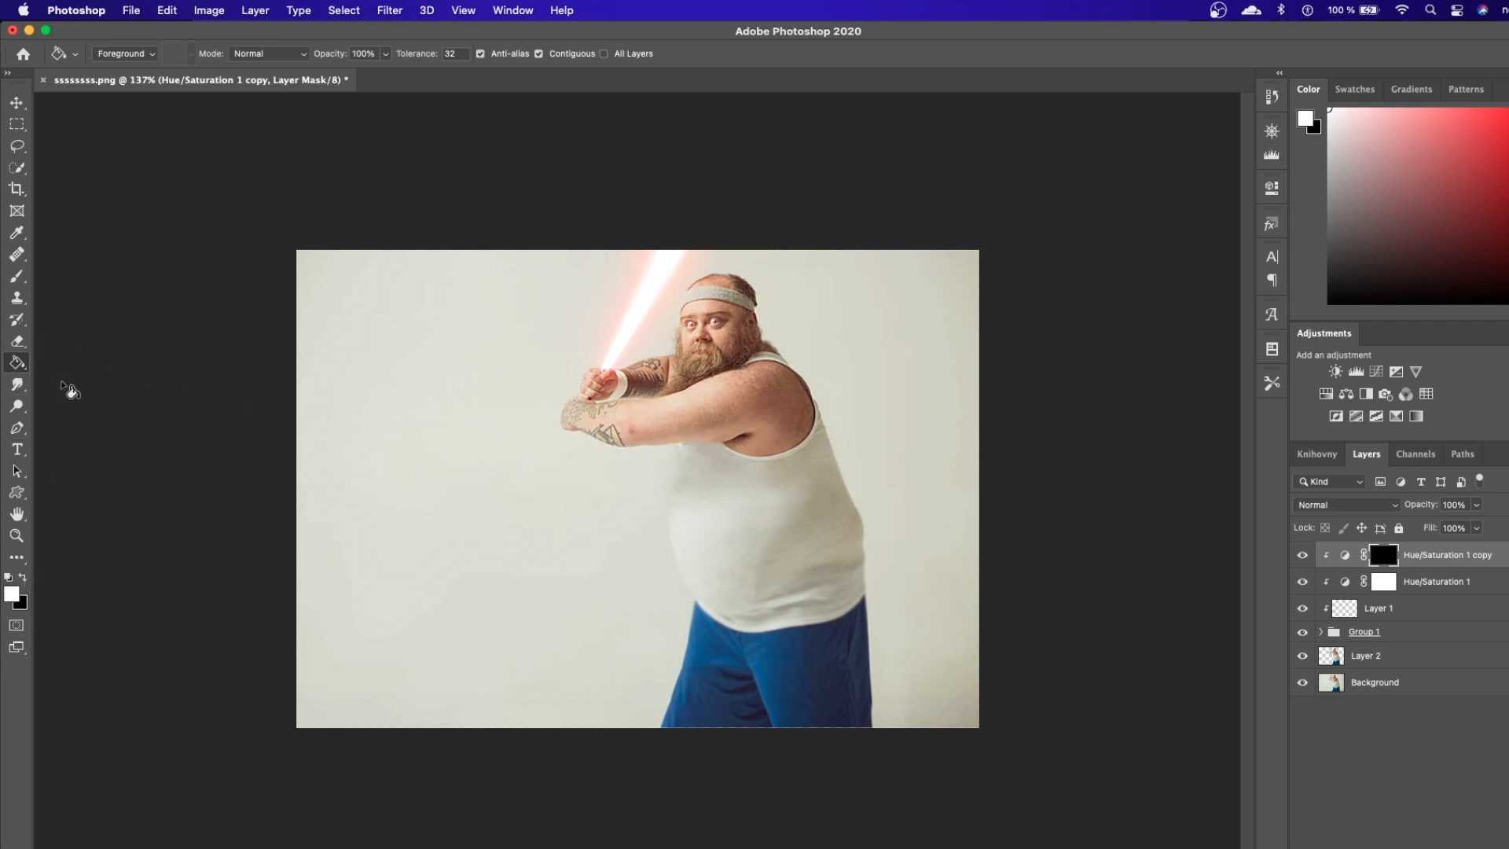
click(17, 275)
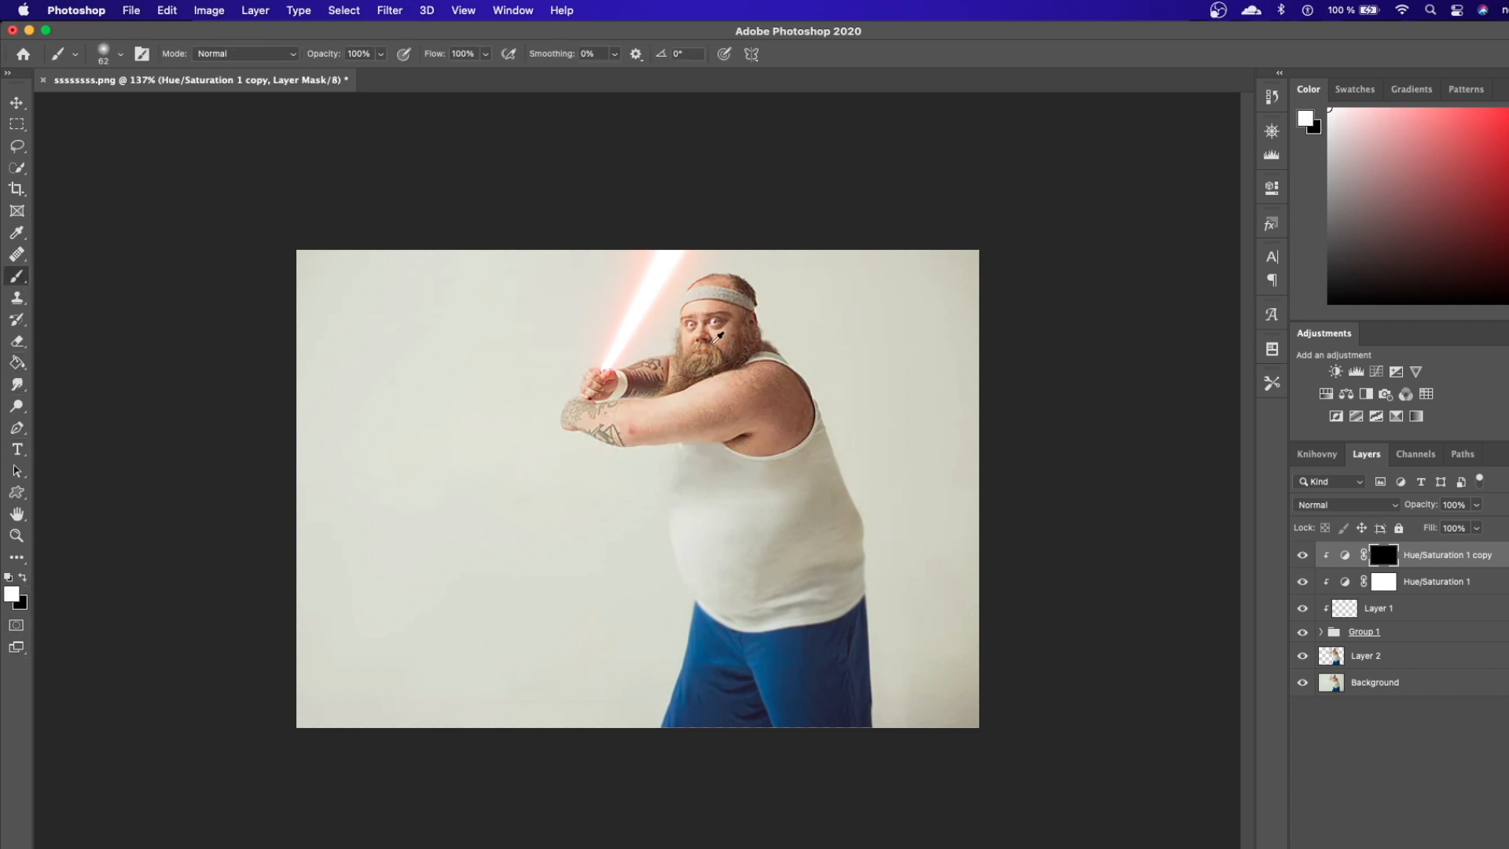
- Try painting white on the duplicated adjustment's mask over the man's face and rear forearm, and undo the strokes
scroll(710, 332, up, 3)
mouse_move(710, 331)
mouse_down()
mouse_move(726, 282)
mouse_move(674, 350)
mouse_move(723, 279)
mouse_up()
drag(675, 340, 627, 374)
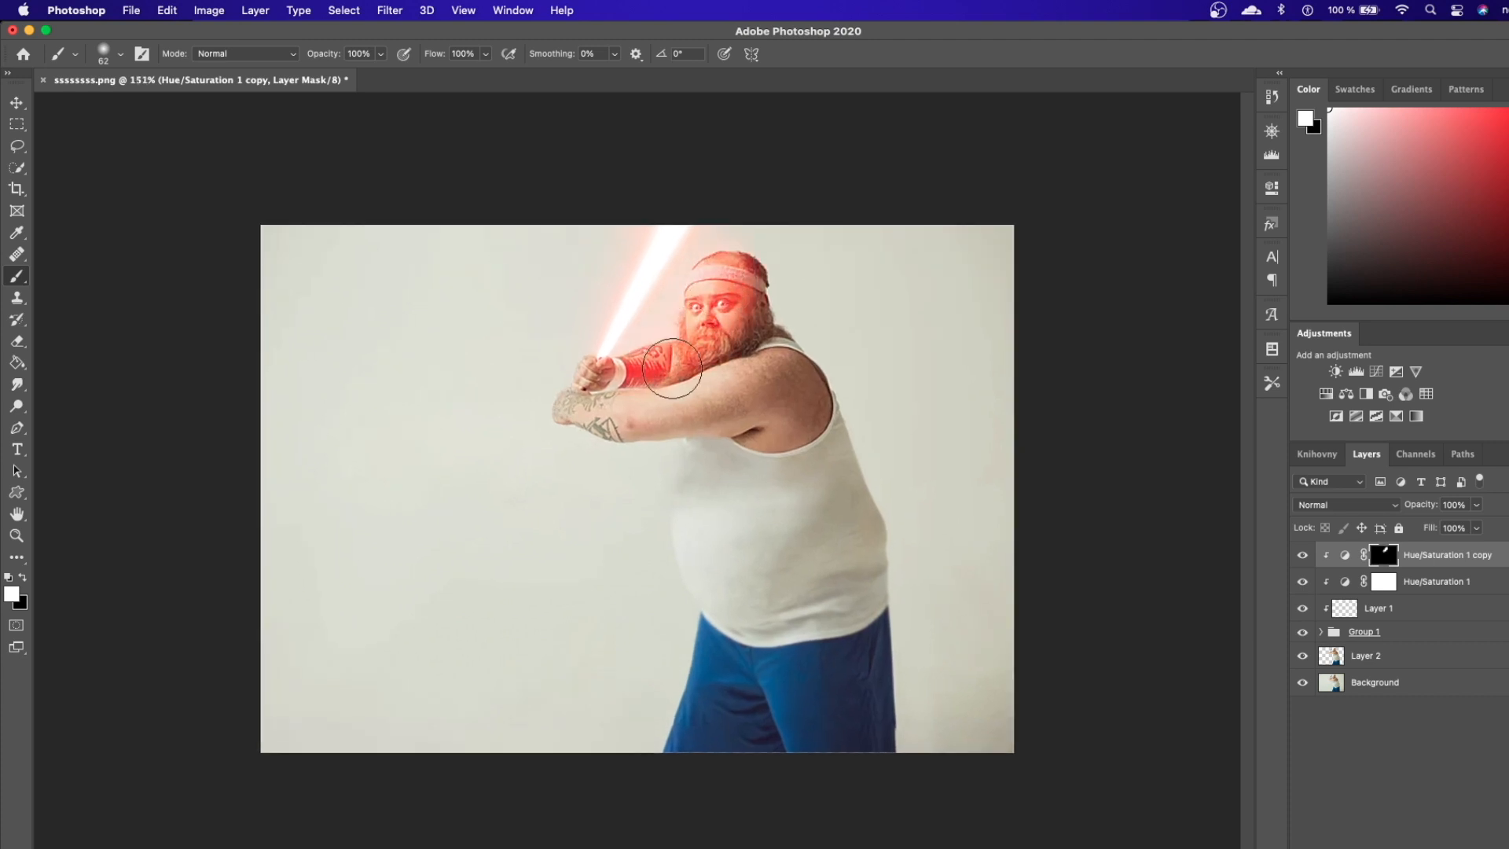
key(super+z)
key(super+z)
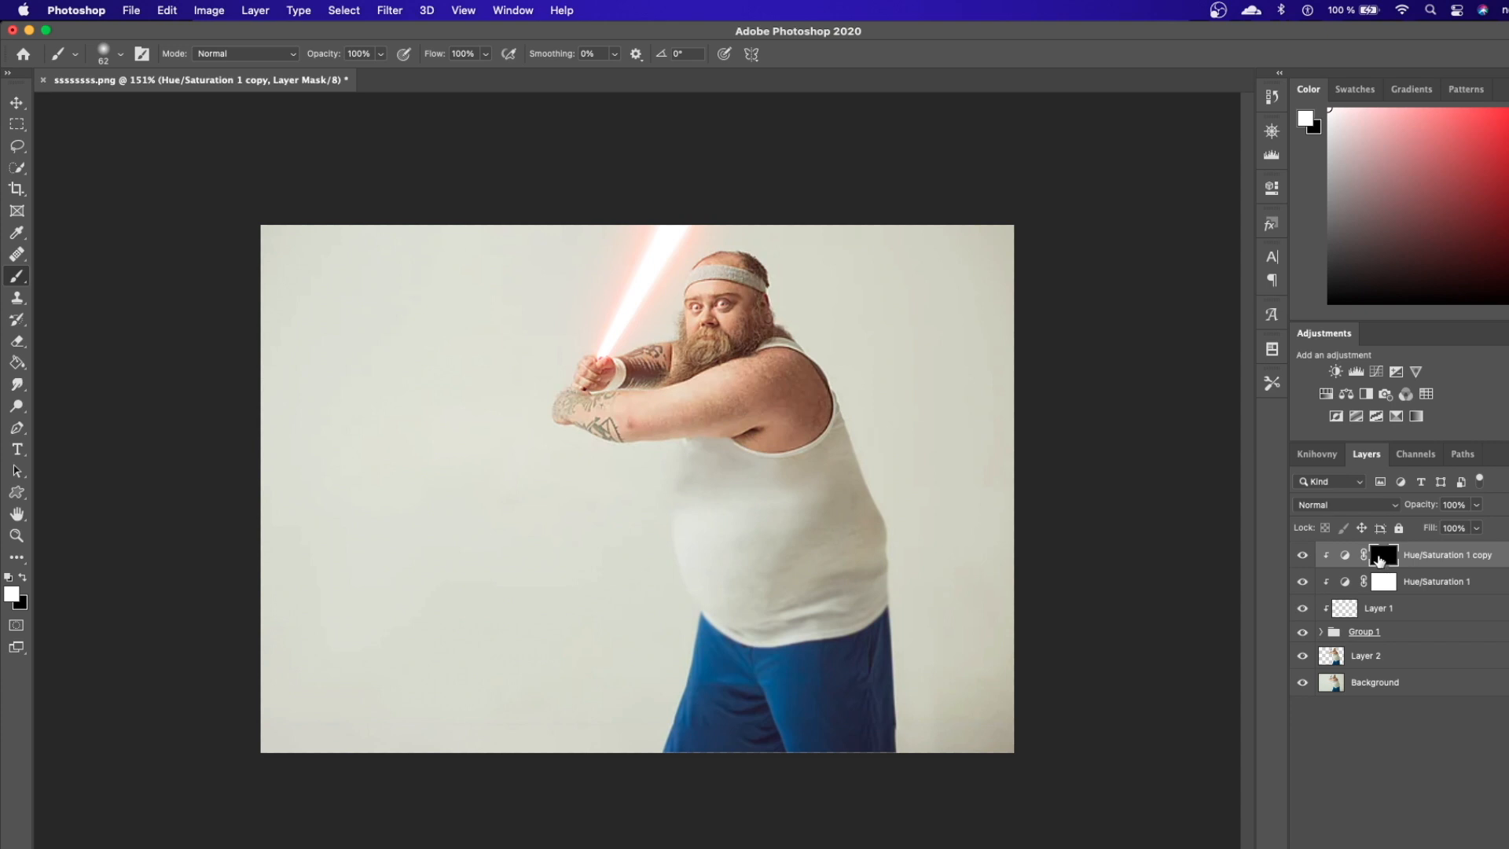
- Lower the Lightness of the duplicated Hue/Saturation adjustment moderately
double_click(1344, 555)
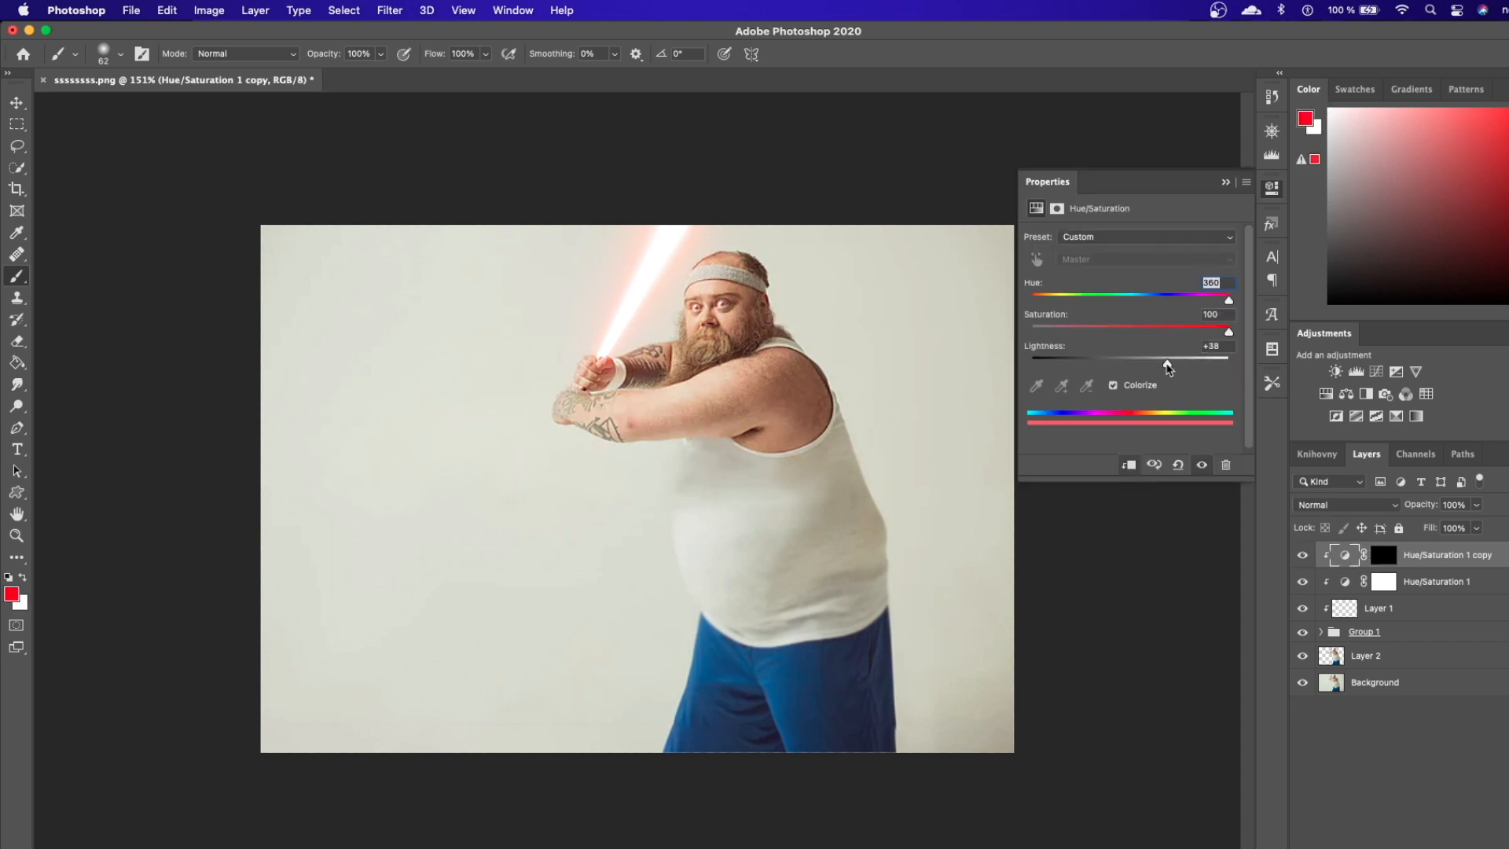
drag(1166, 362, 1149, 363)
click(1225, 182)
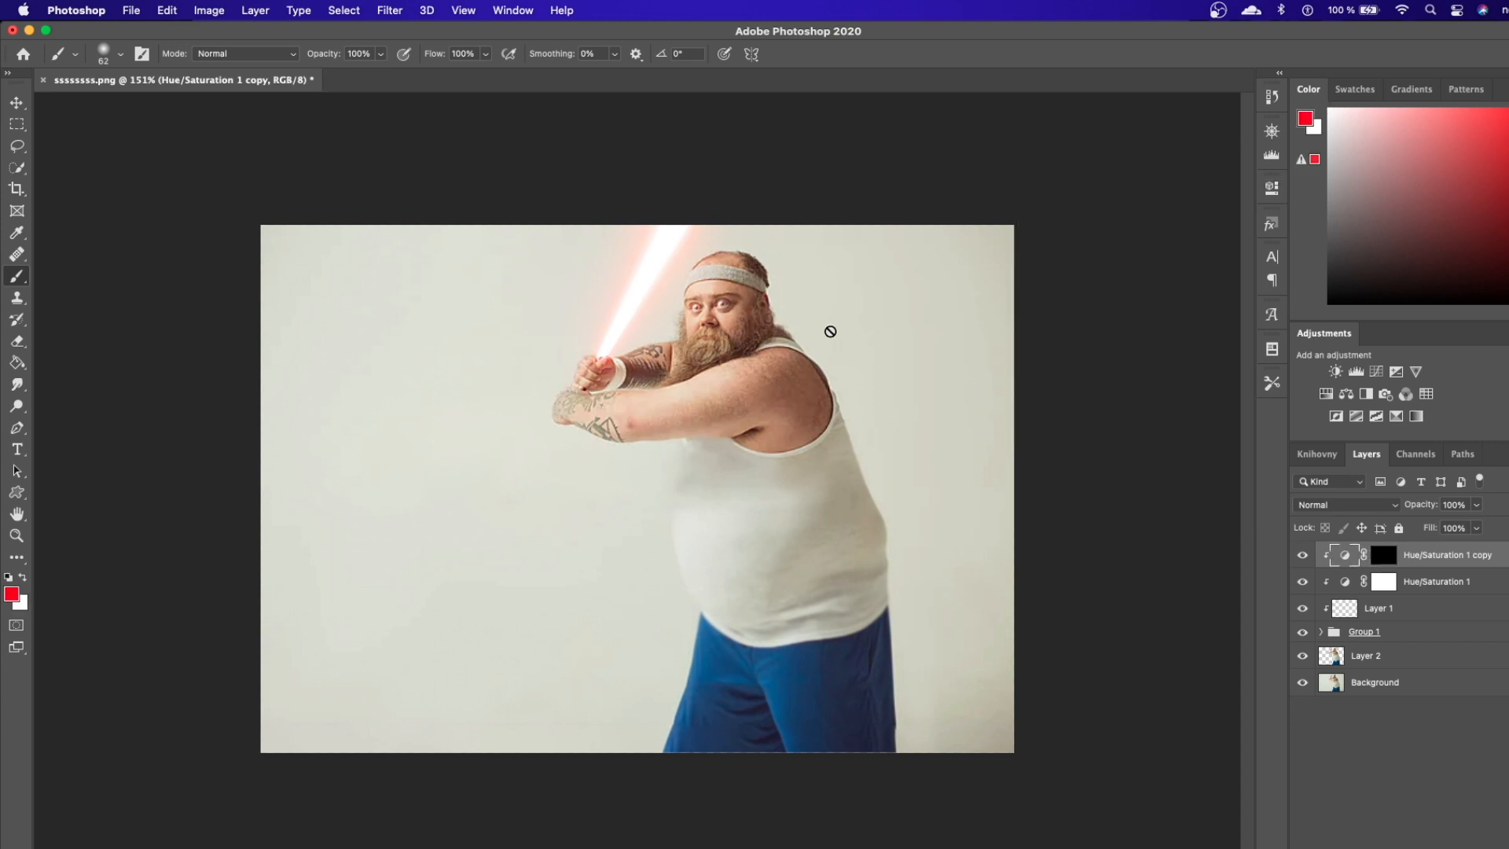
- Paint white on the duplicated adjustment's mask over the face, rear arm and around the blade to cast red light there
click(1383, 555)
key(d)
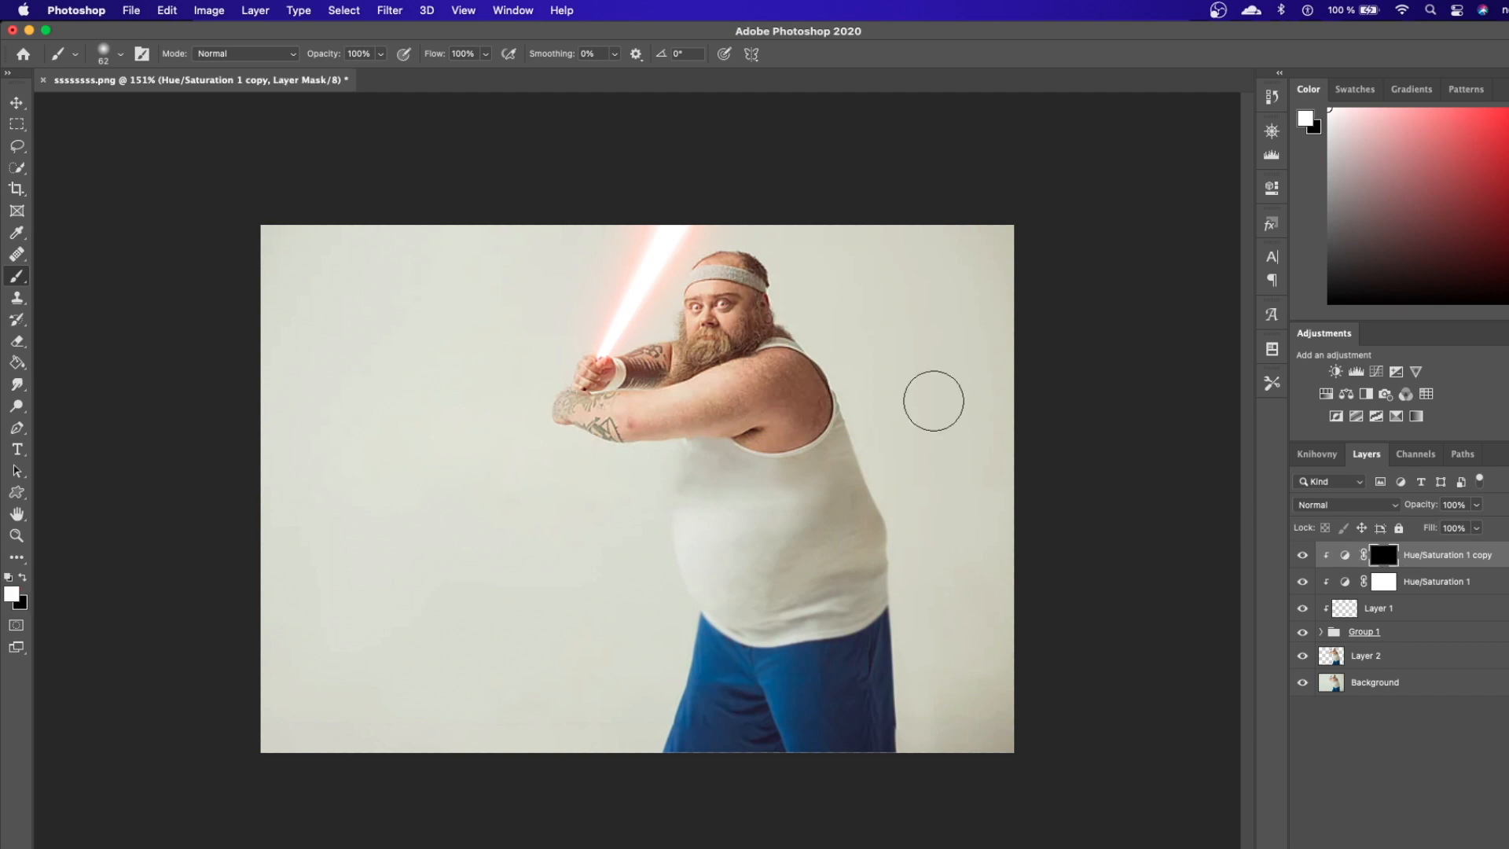
mouse_move(717, 288)
mouse_down()
mouse_move(665, 352)
mouse_move(715, 269)
mouse_move(656, 356)
mouse_move(683, 352)
mouse_move(645, 359)
mouse_move(684, 297)
mouse_move(639, 341)
mouse_move(700, 249)
mouse_move(652, 331)
mouse_move(765, 243)
mouse_move(649, 345)
mouse_move(677, 351)
mouse_move(634, 274)
mouse_move(634, 229)
mouse_move(579, 337)
mouse_move(669, 231)
mouse_move(668, 273)
mouse_move(632, 336)
mouse_move(717, 224)
mouse_move(647, 336)
mouse_move(689, 332)
mouse_move(655, 358)
mouse_move(712, 355)
mouse_move(614, 378)
mouse_move(763, 344)
mouse_move(727, 373)
mouse_move(616, 397)
mouse_move(754, 322)
mouse_move(668, 363)
mouse_up()
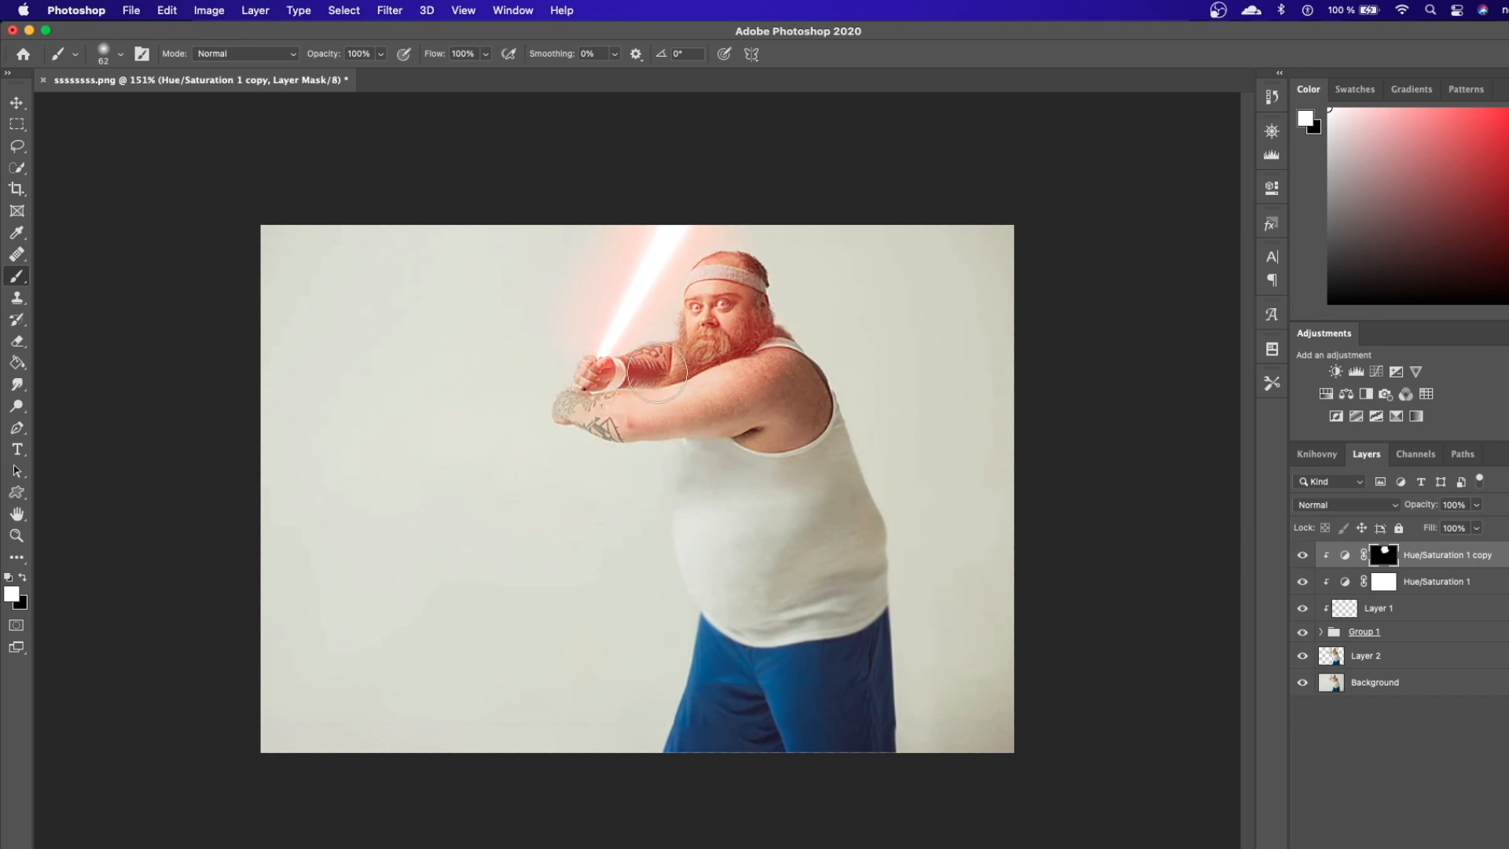
- Start a text layer in the Star Jedi font on the empty background beside the man and enter "STAR WARS"
scroll(906, 349, down, 2)
scroll(928, 370, down, 1)
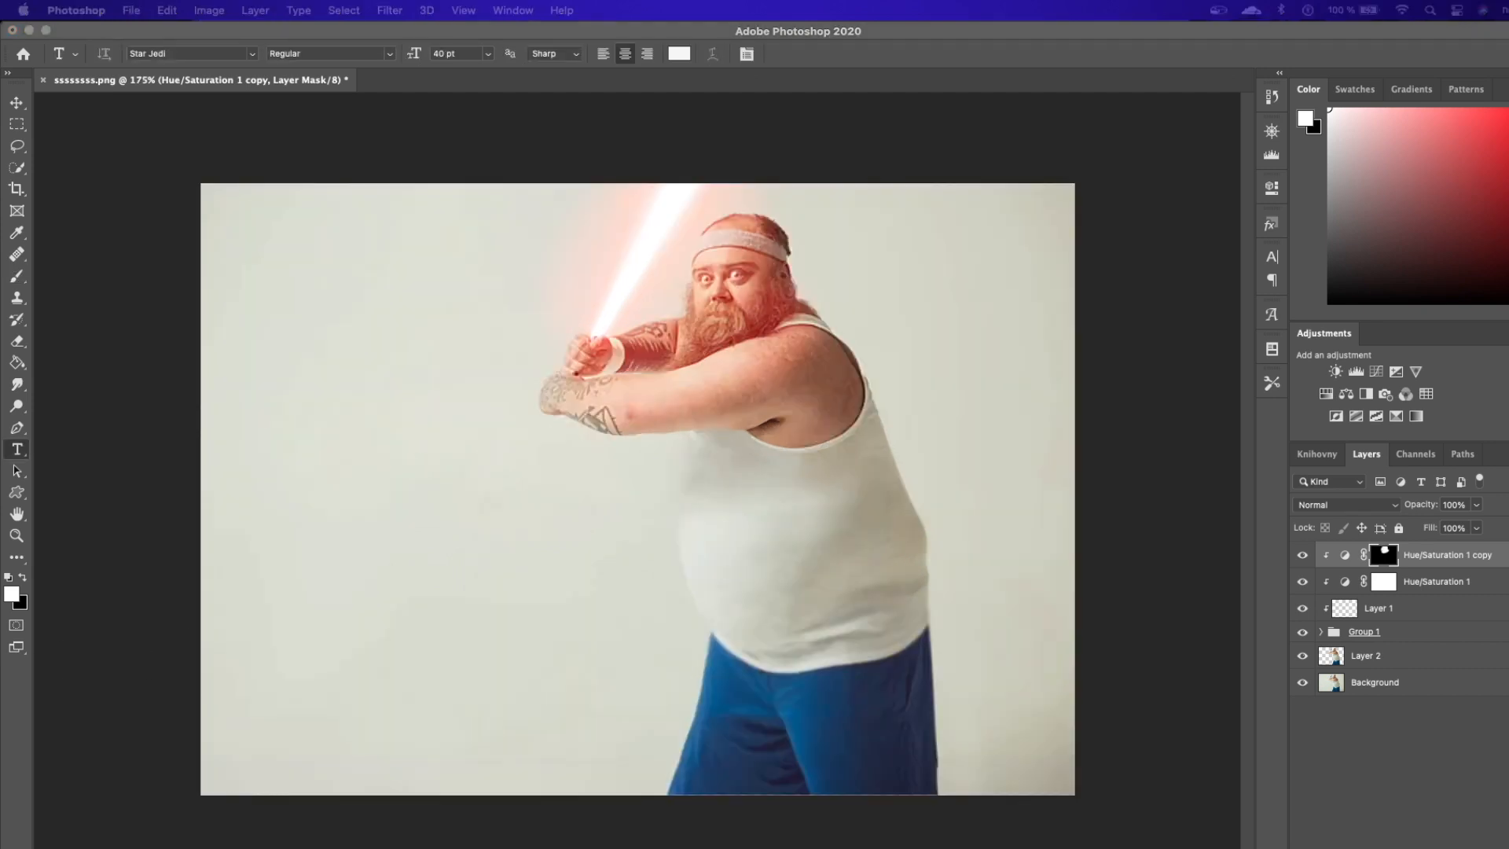
click(12, 455)
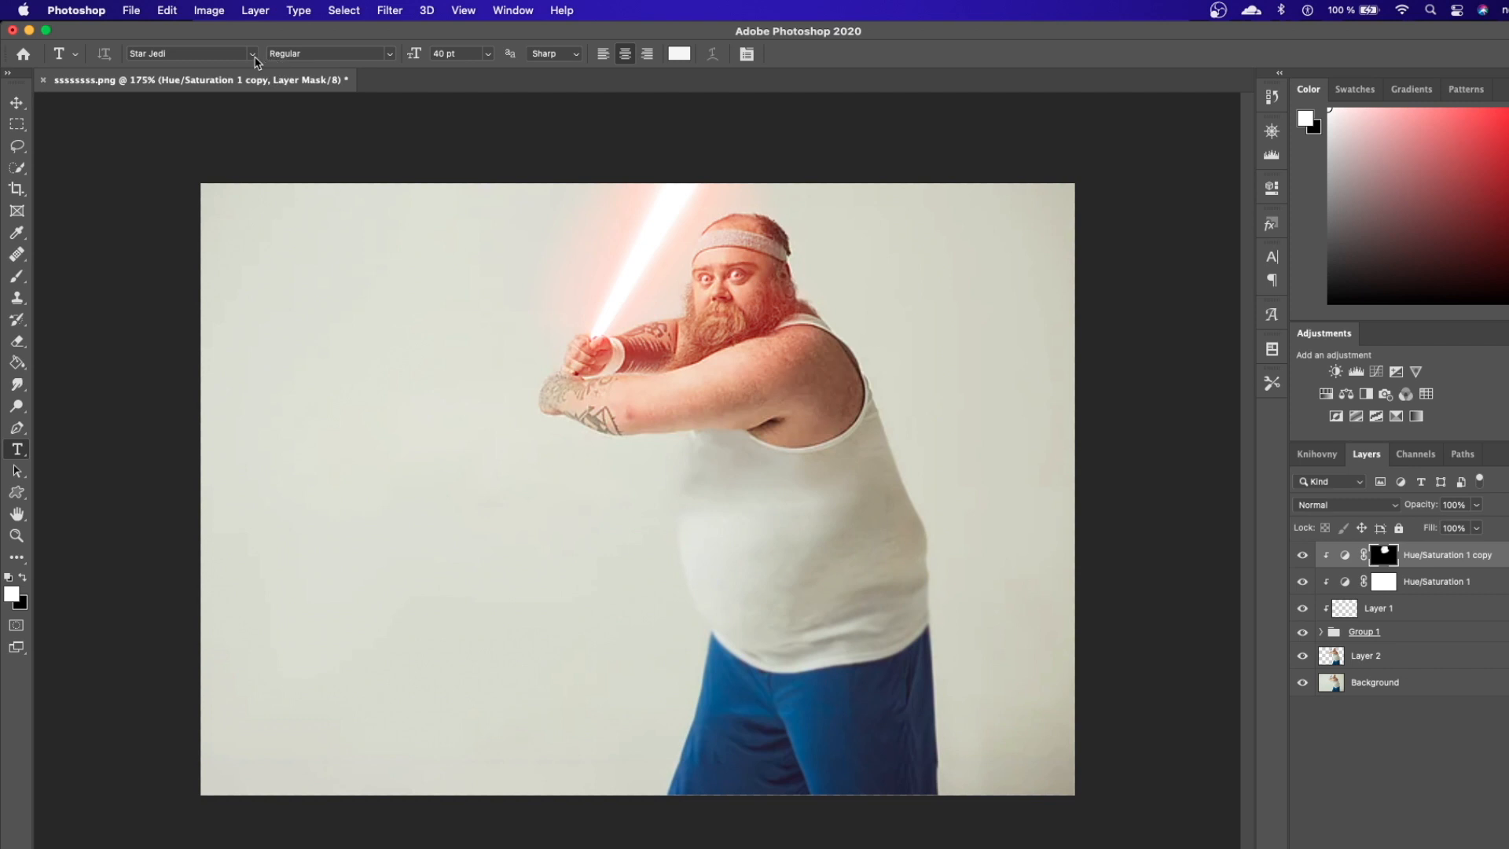
click(253, 54)
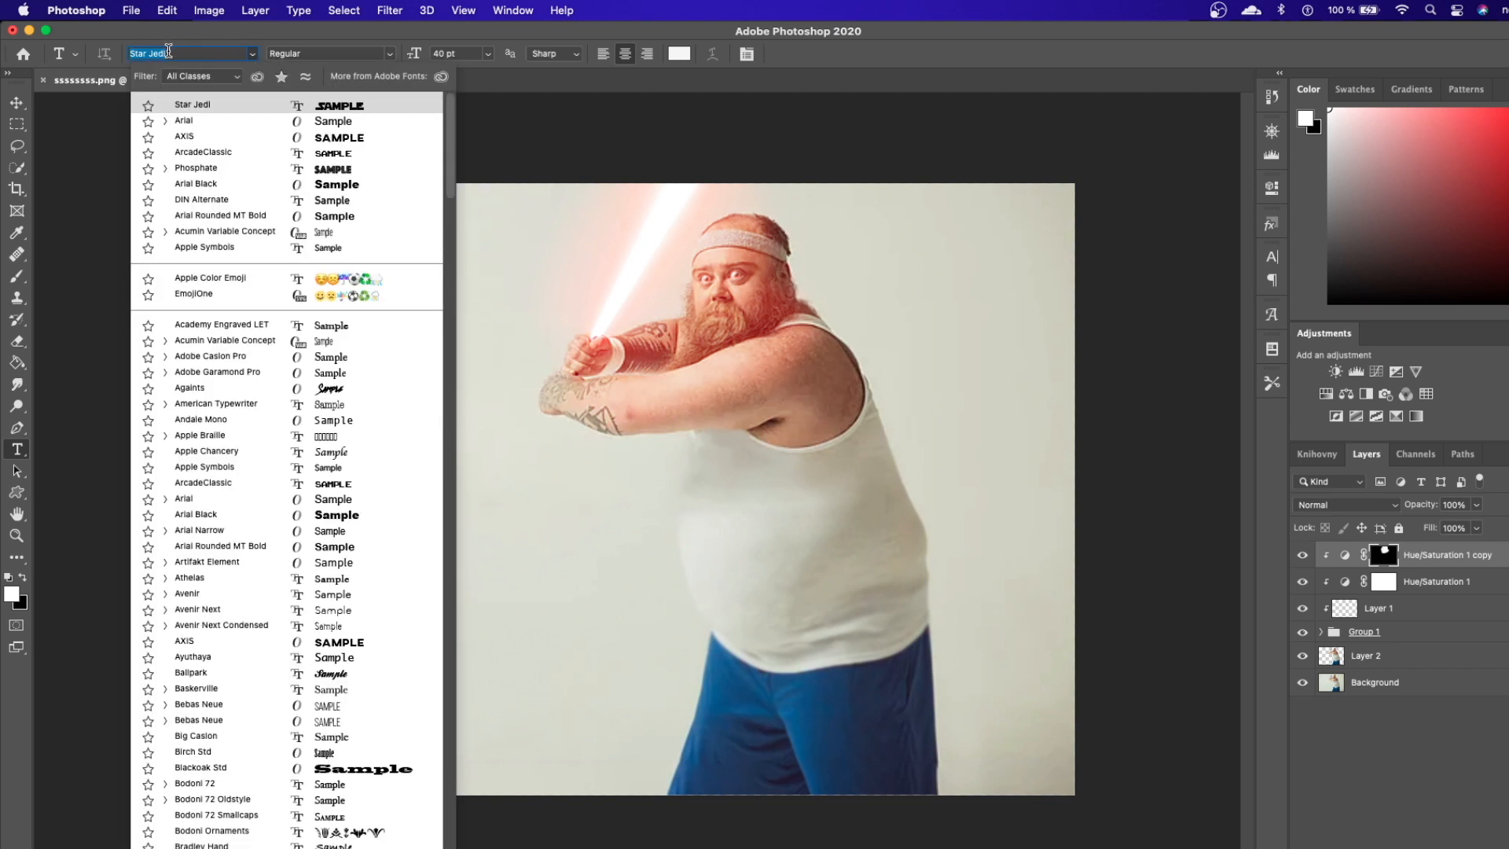
key(Return)
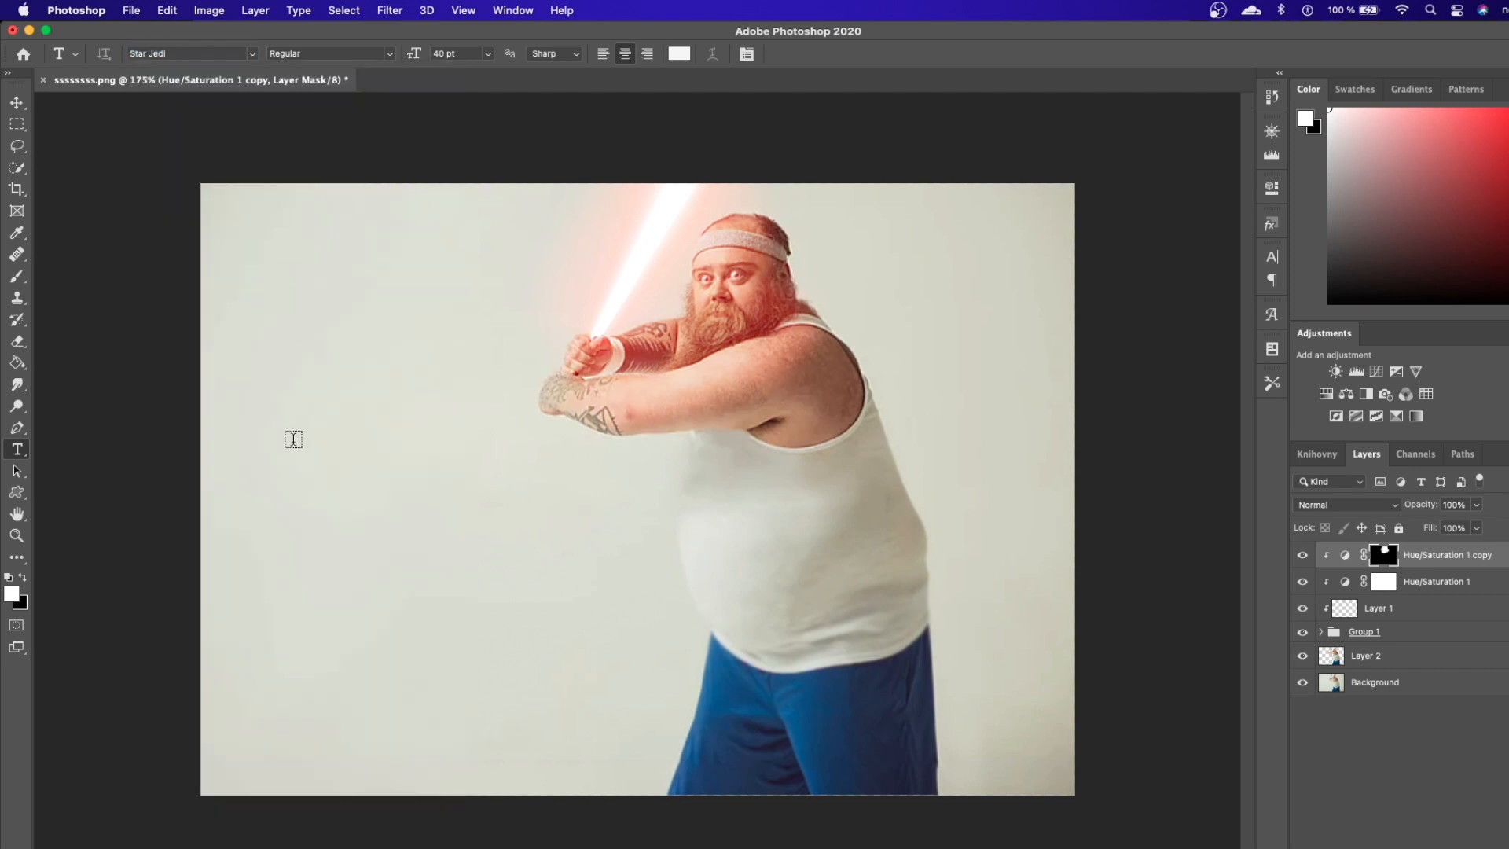
click(291, 435)
text(ST)
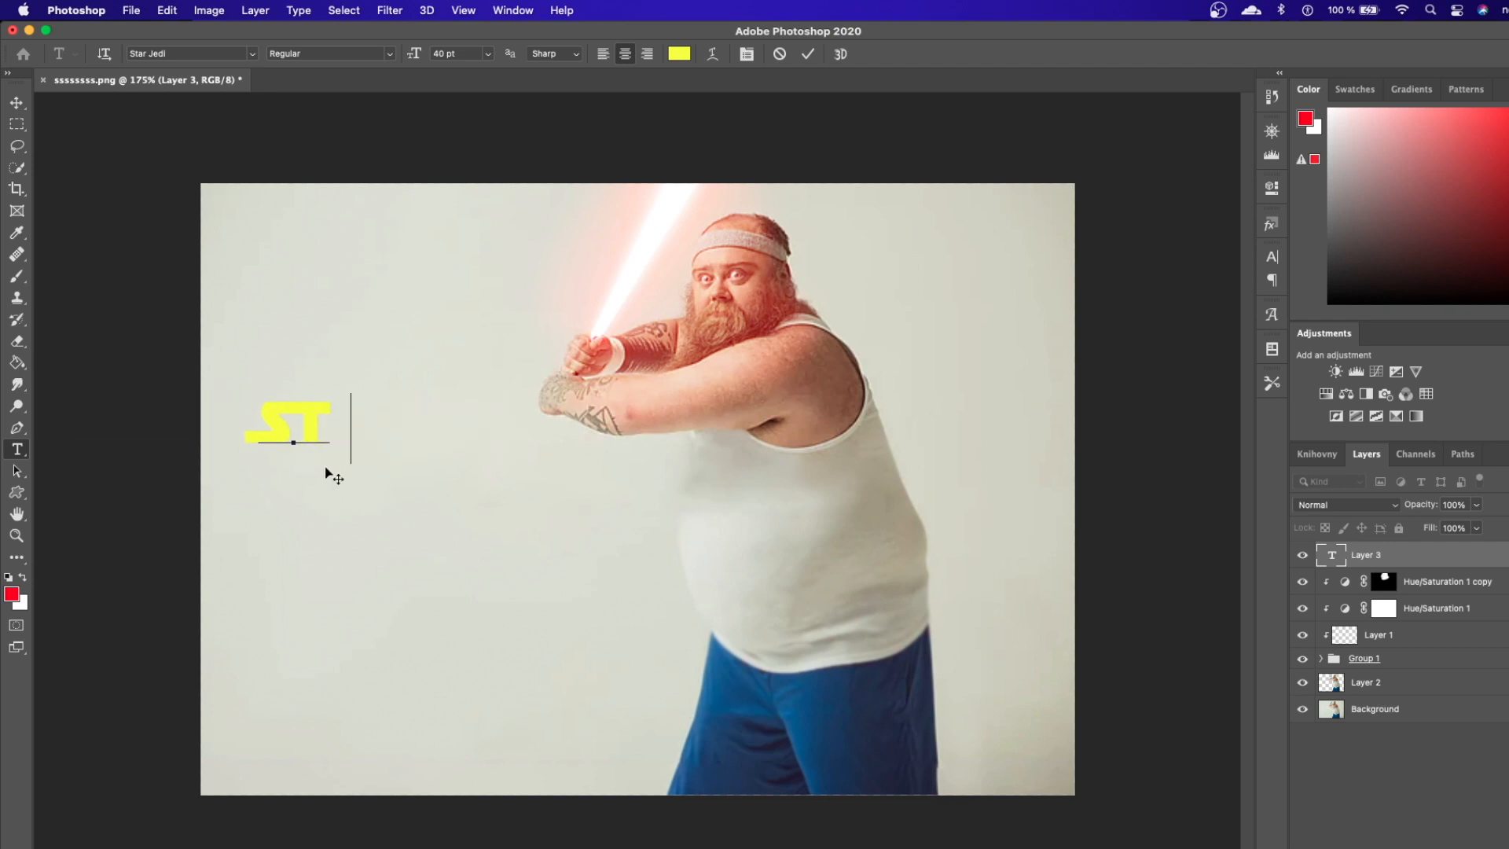
text(AR WARS)
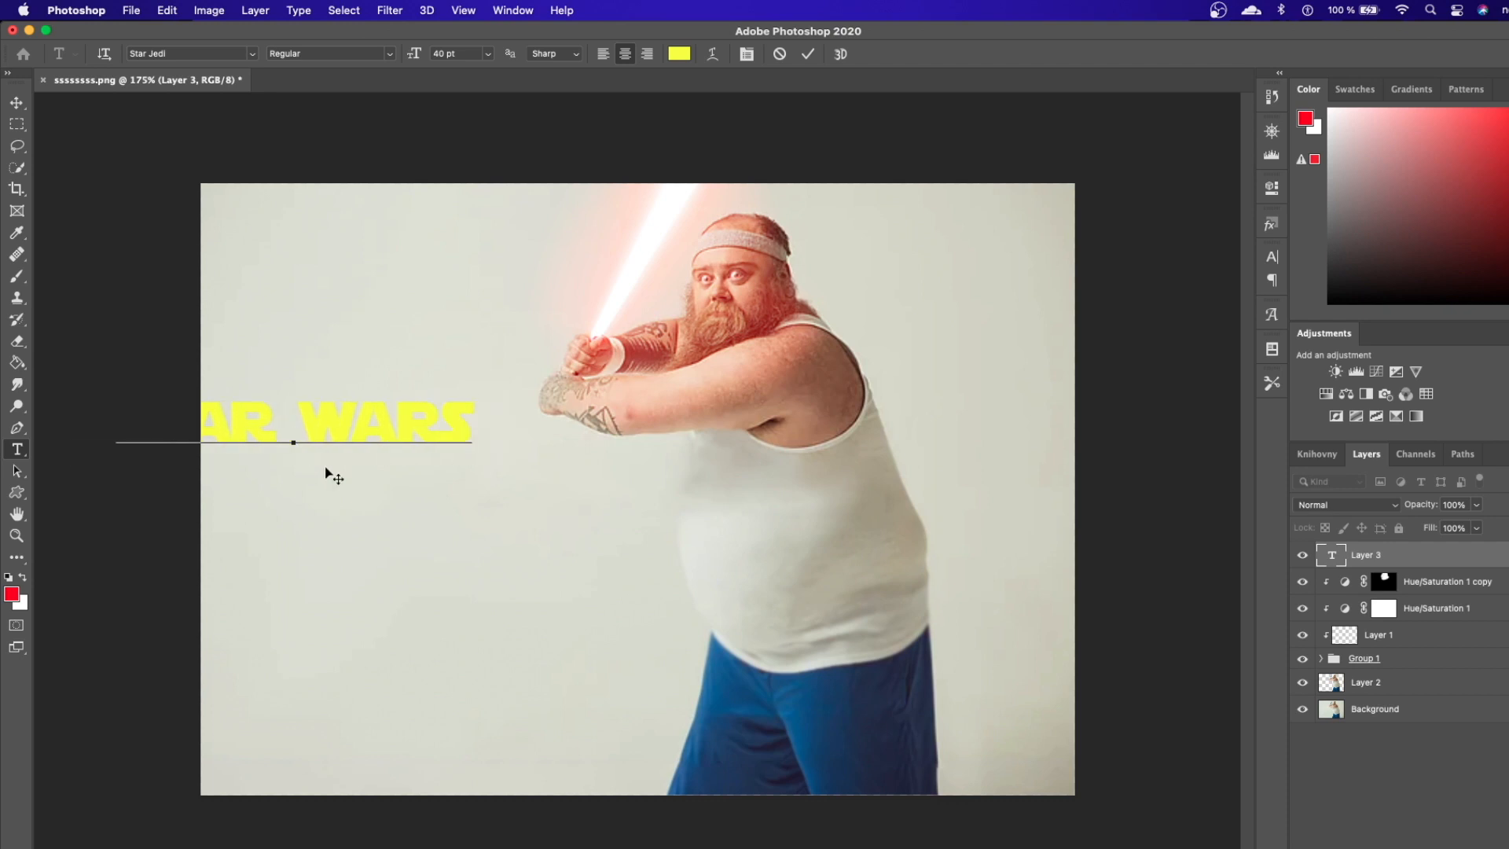
- Add "LIGHTSABER" as the second line and reposition the text so both lines fit inside the image below the man's arms
key(Return)
text(U)
text(IGH)
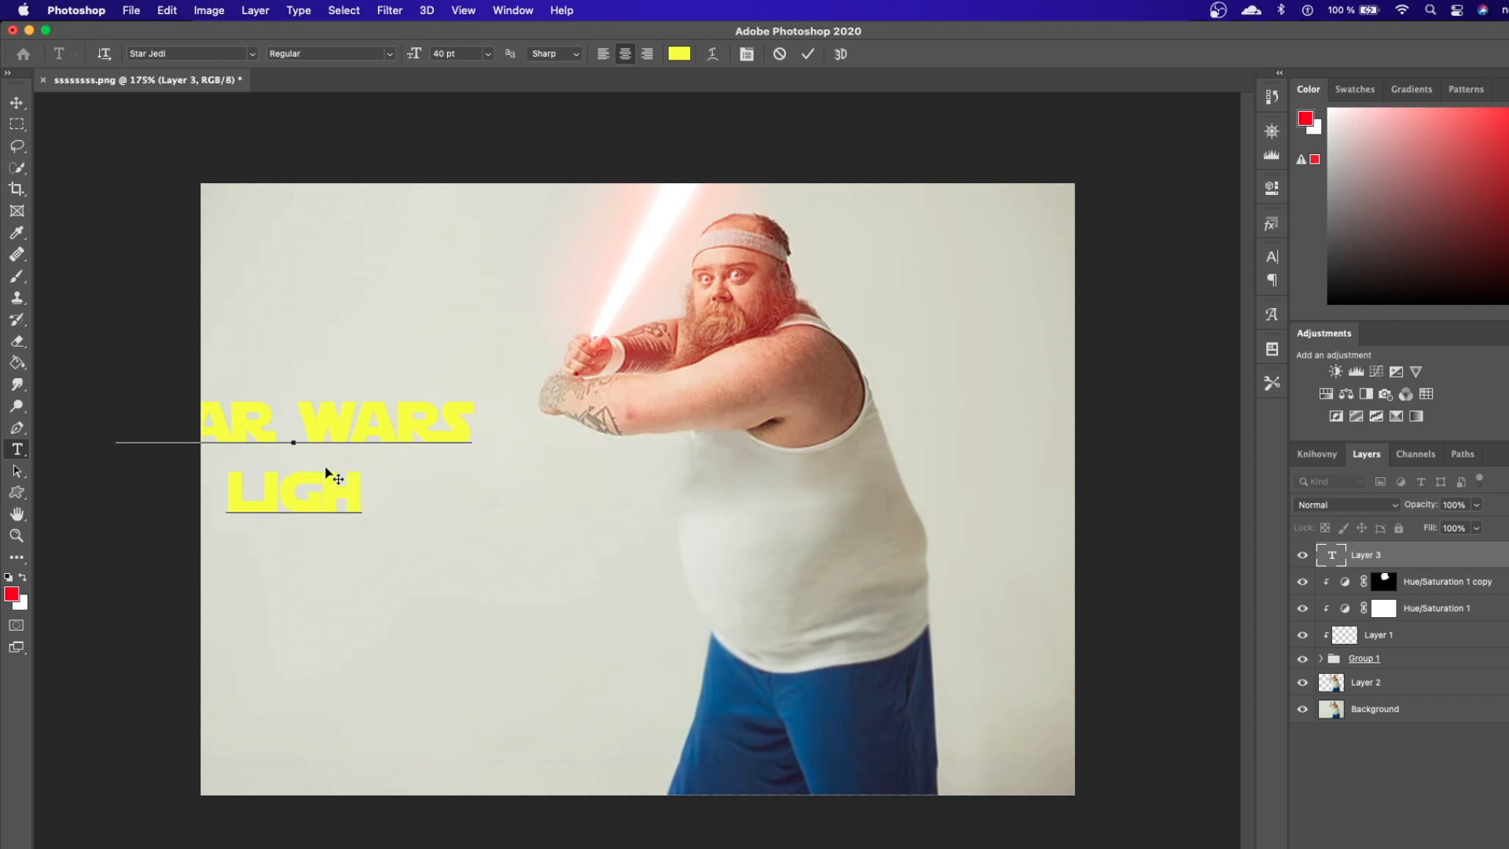
text(T)
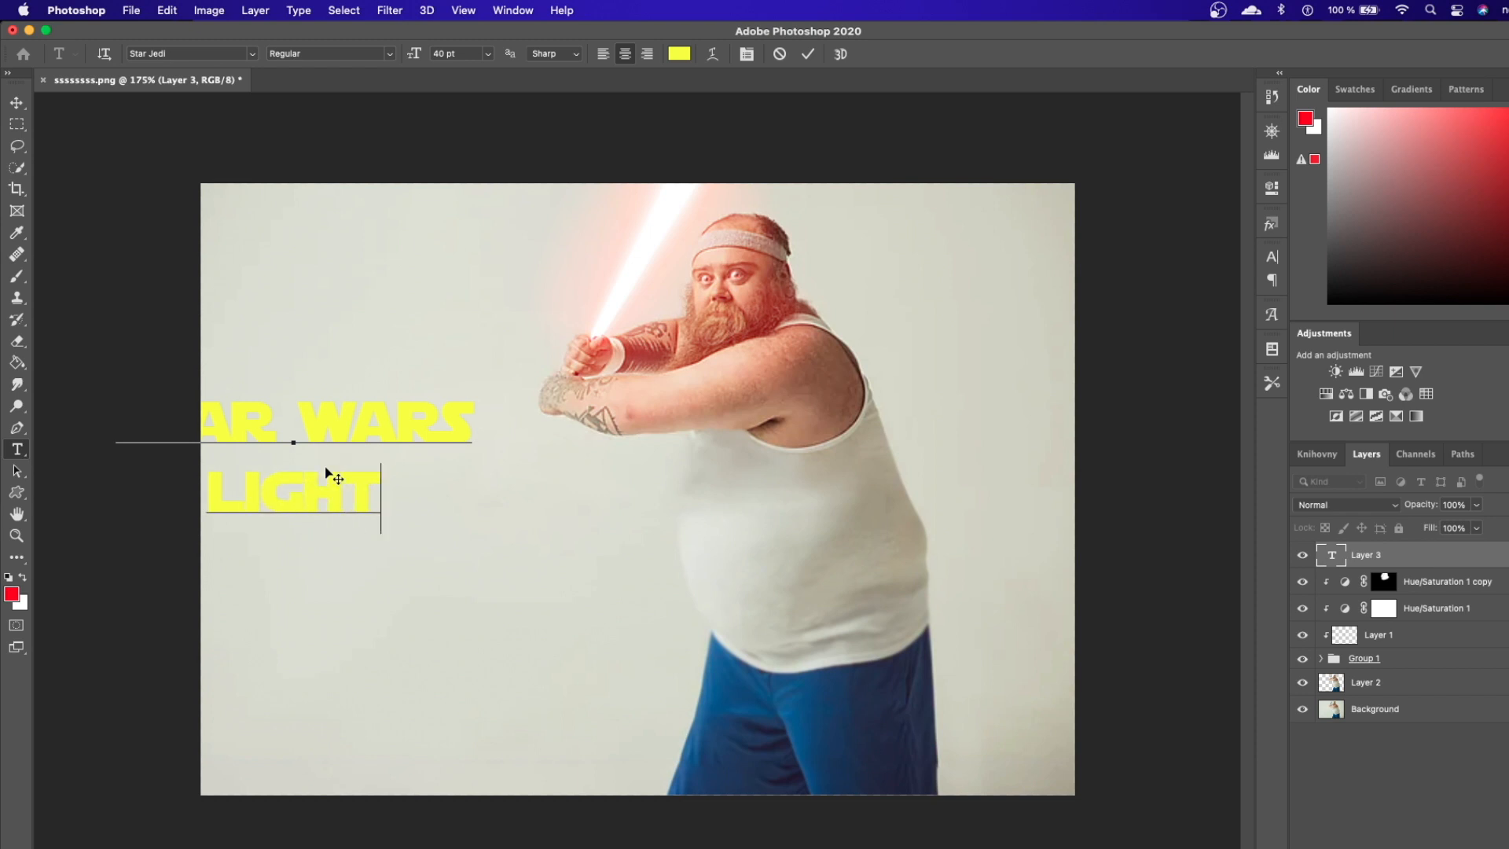
text(SABER)
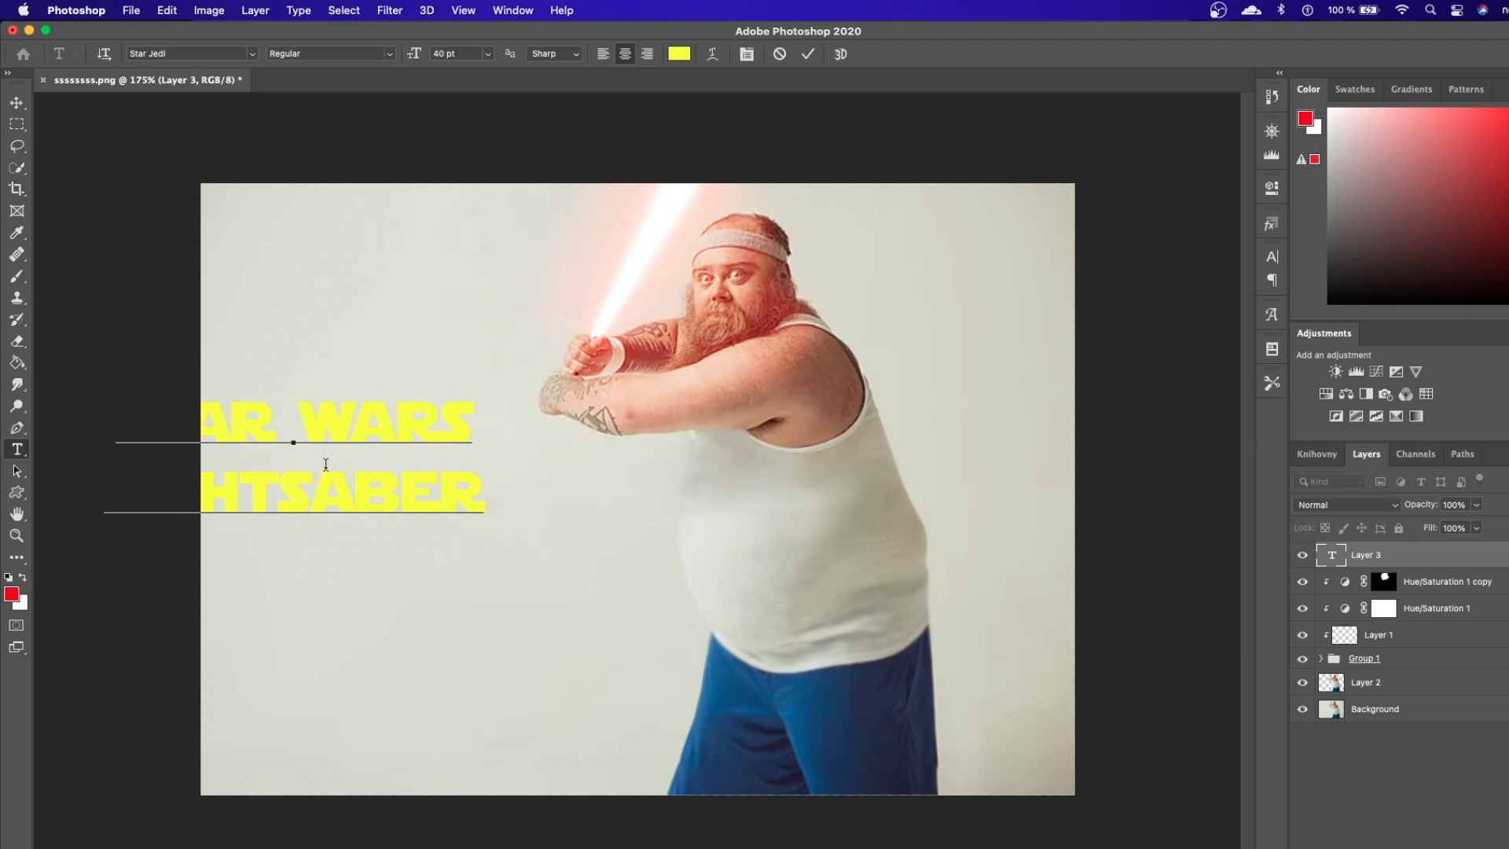
drag(346, 549, 464, 650)
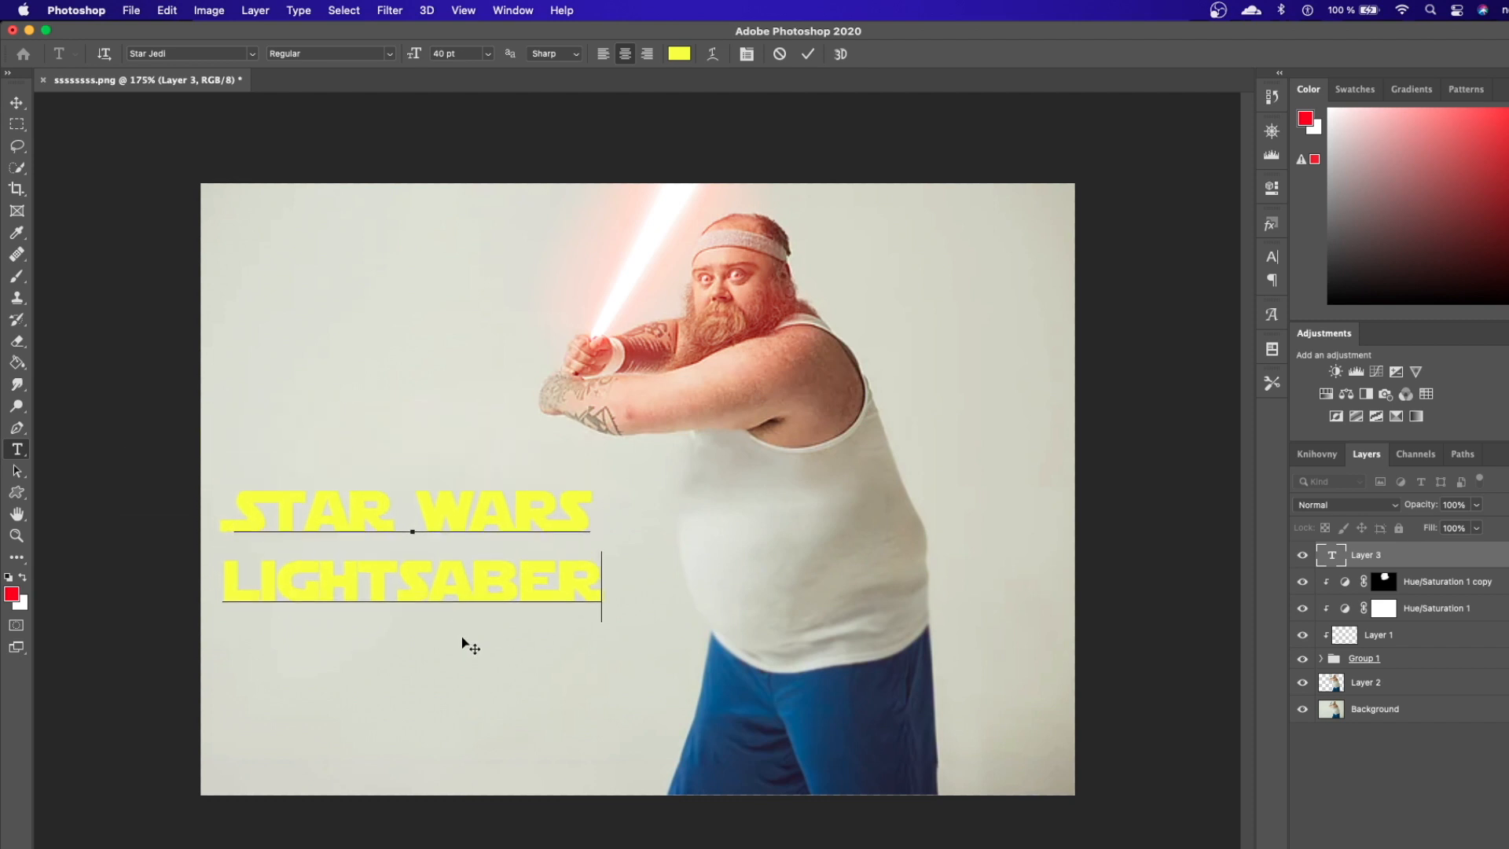
click(807, 54)
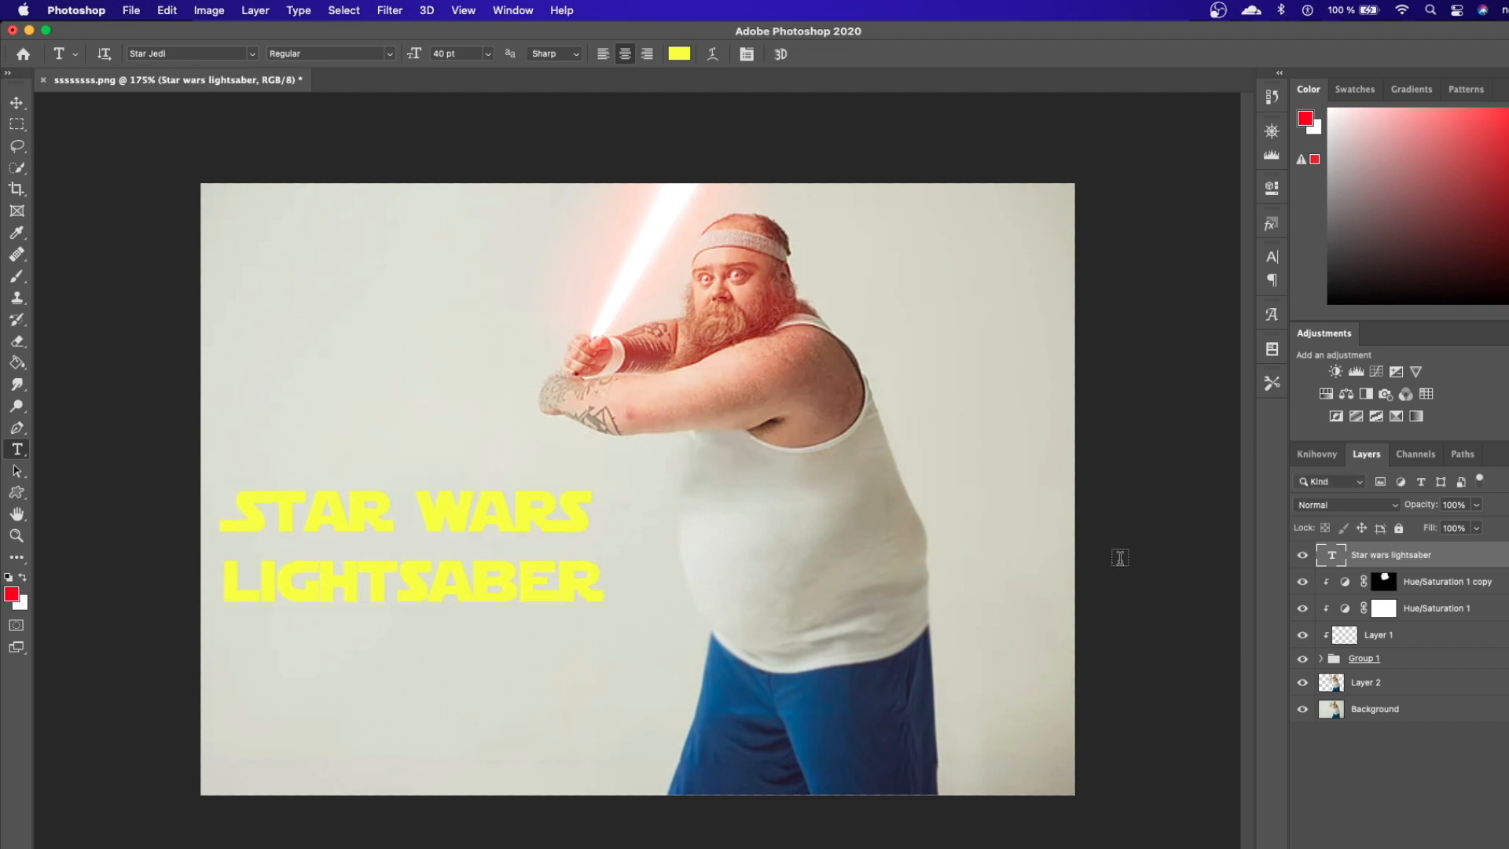
- Add a Stroke layer style to the title text, with the fill type set to Color
right_click(1327, 558)
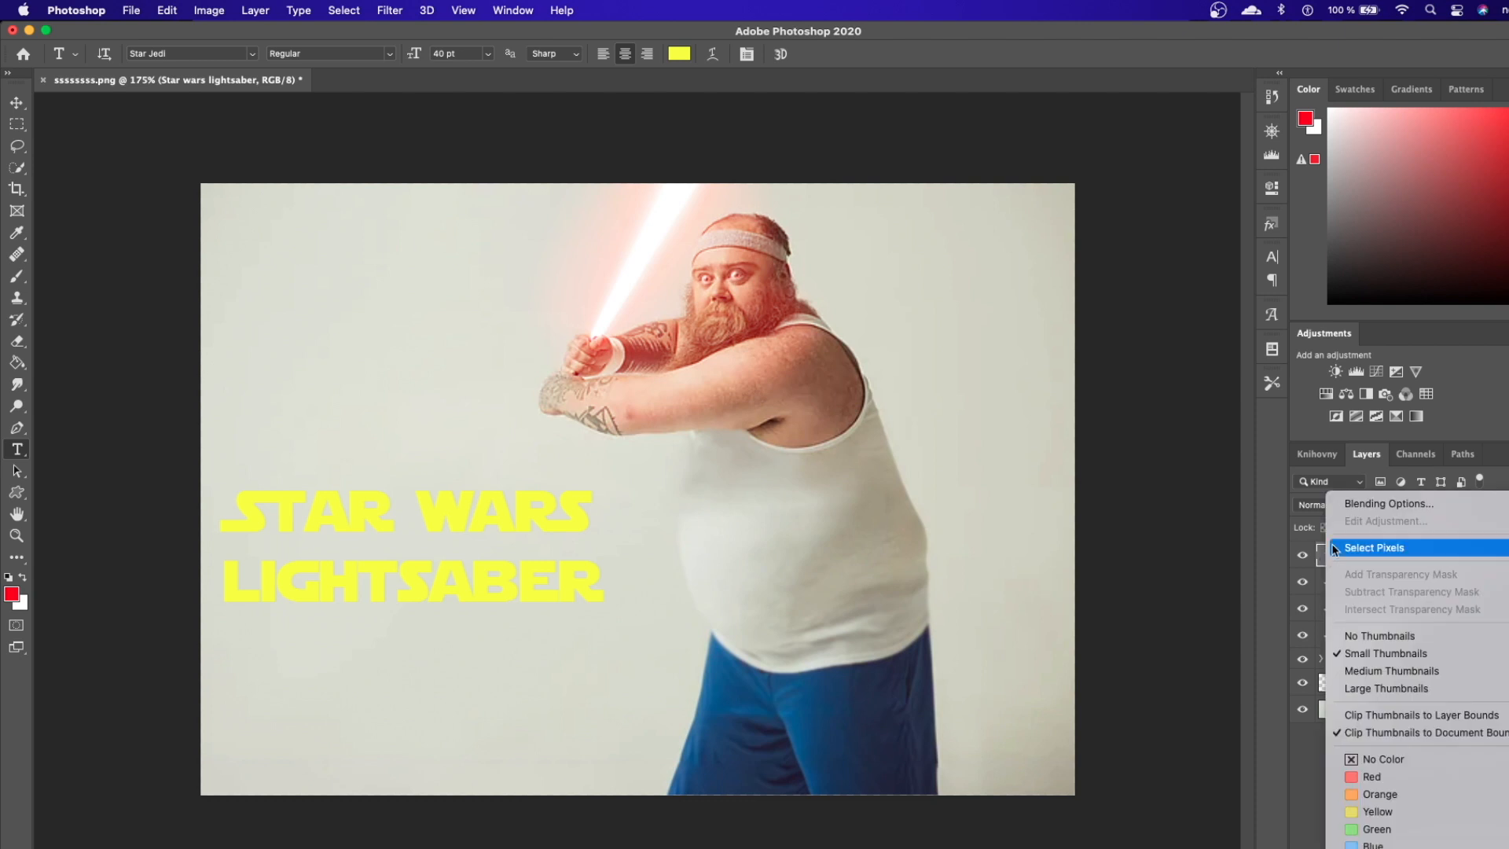
click(1360, 503)
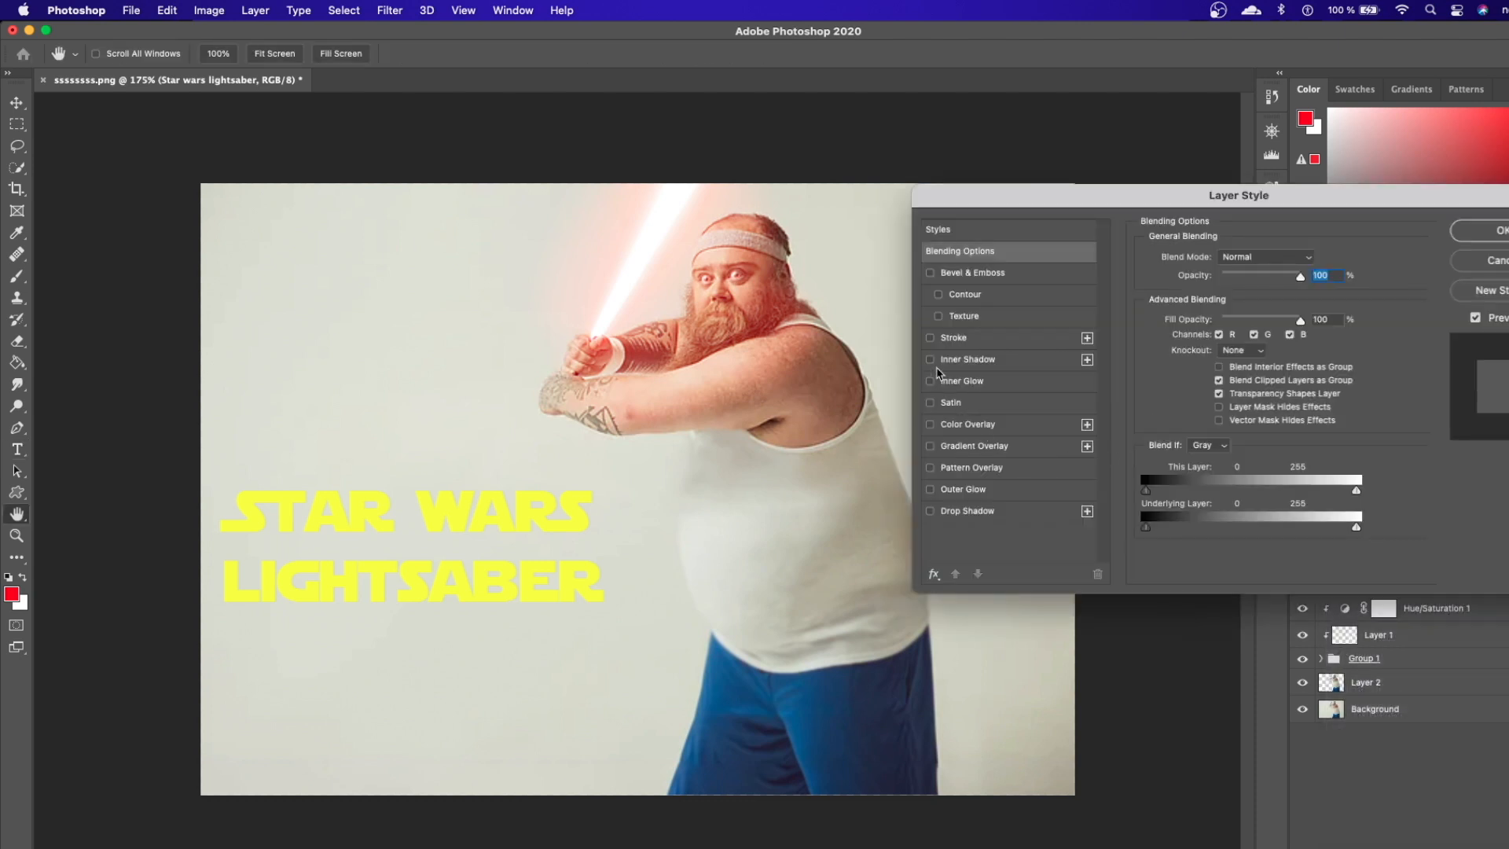
click(930, 338)
click(954, 339)
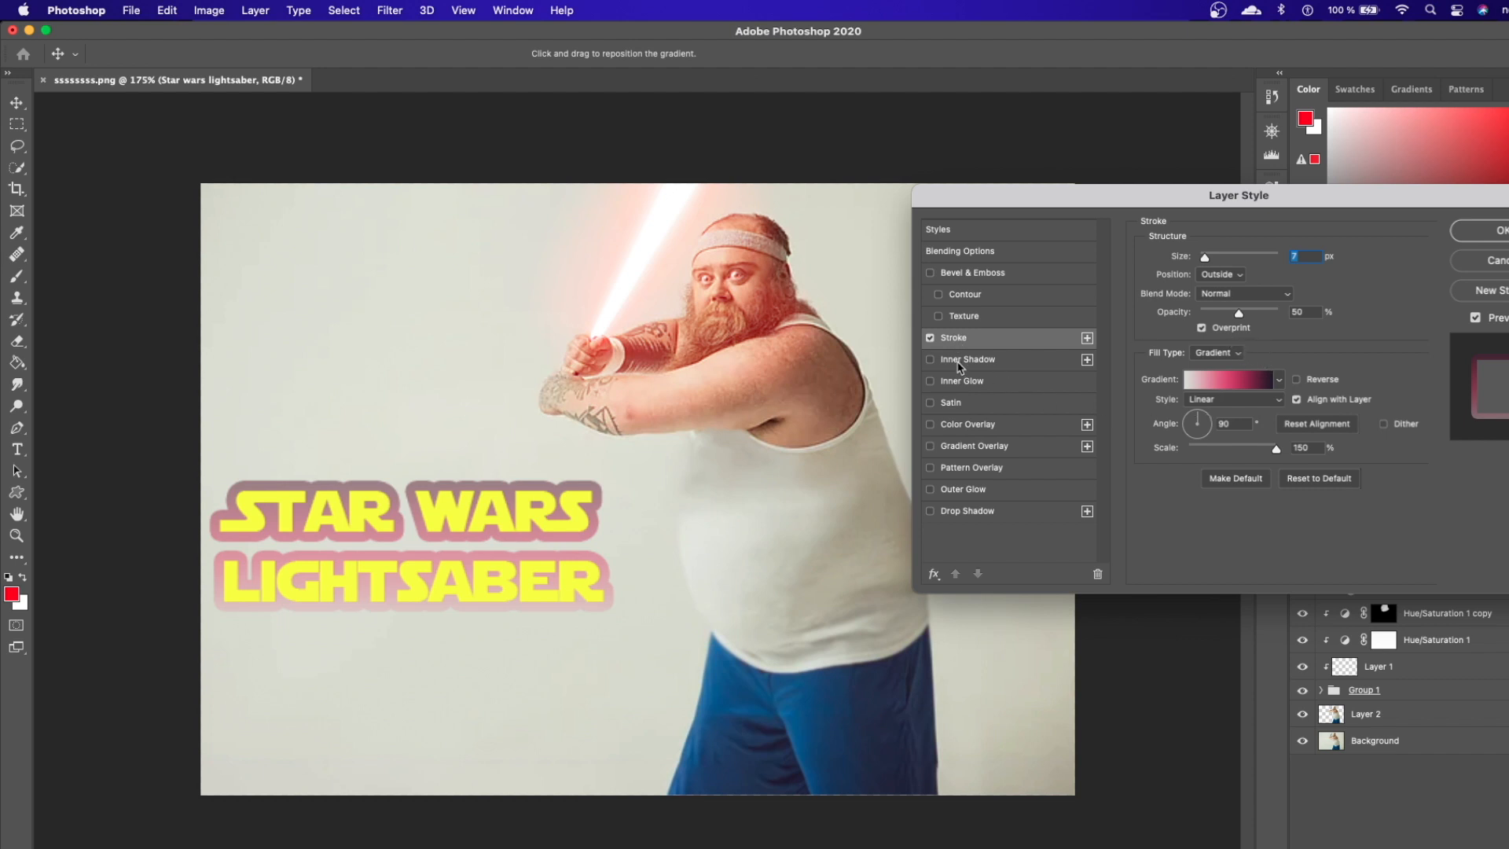
click(929, 338)
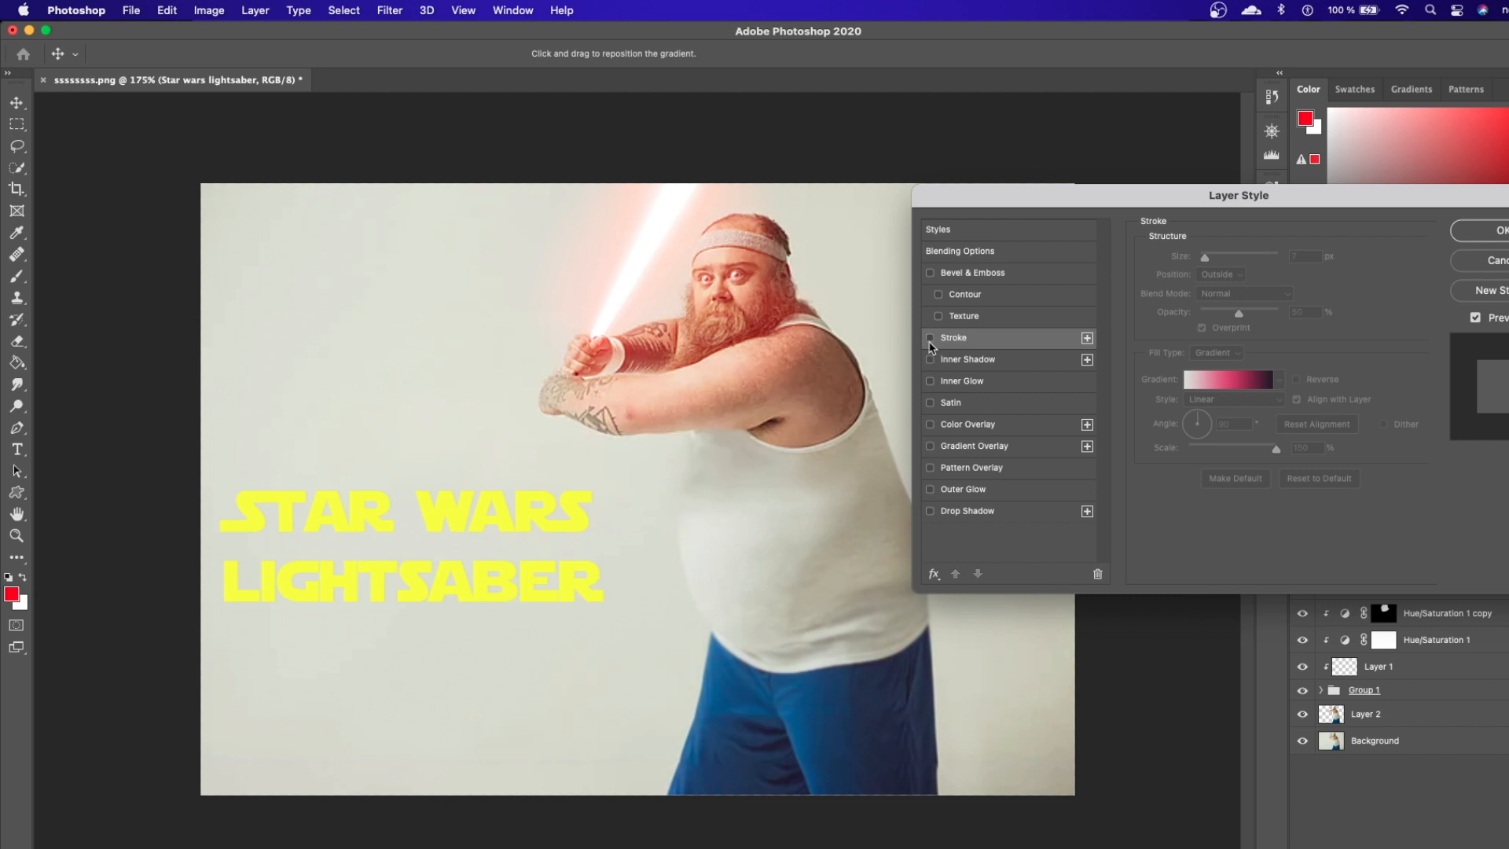
click(930, 342)
click(1216, 353)
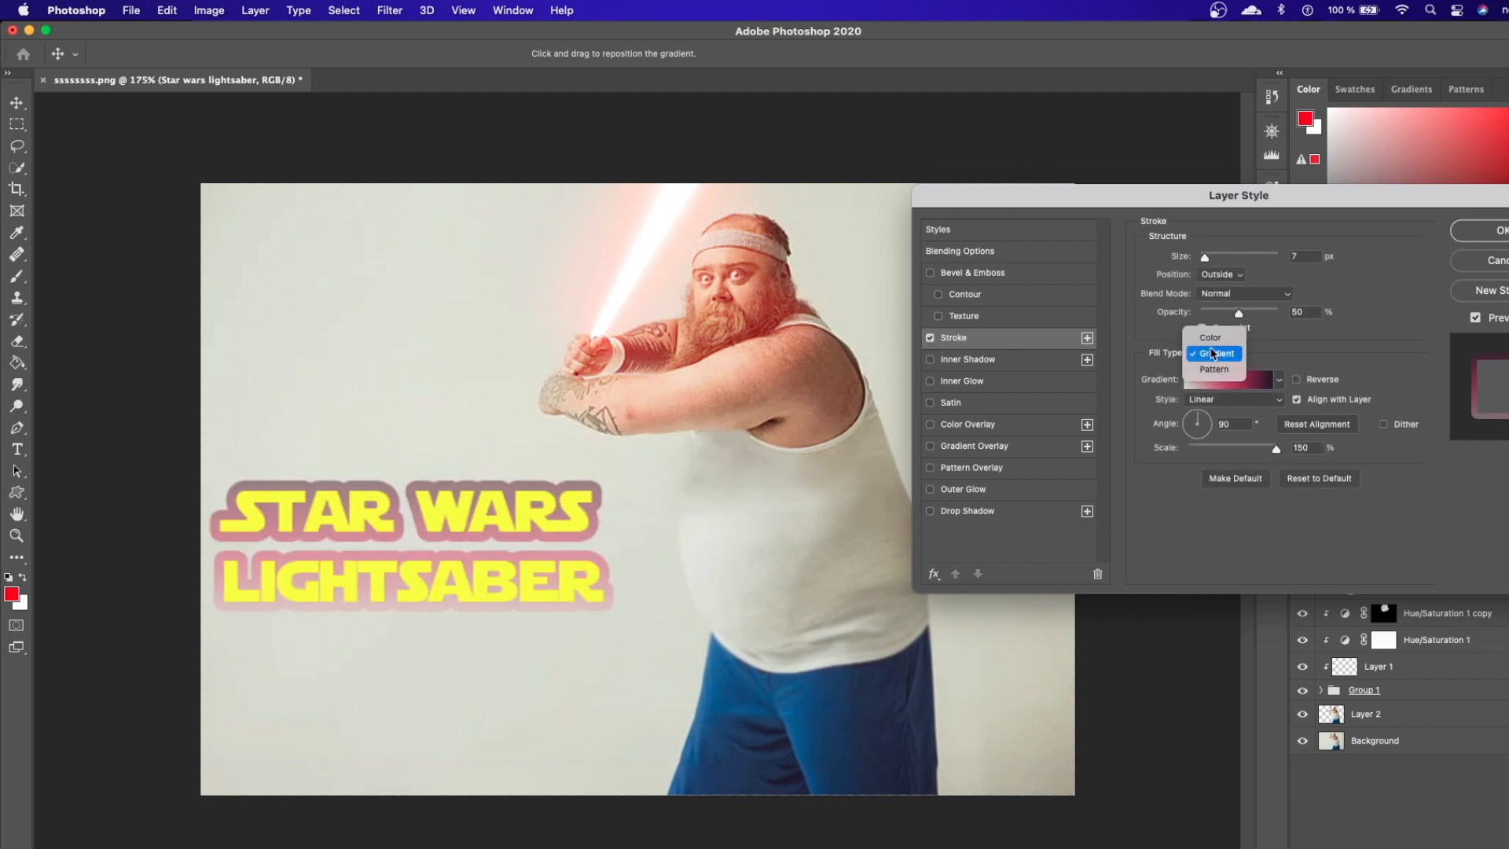
click(1212, 342)
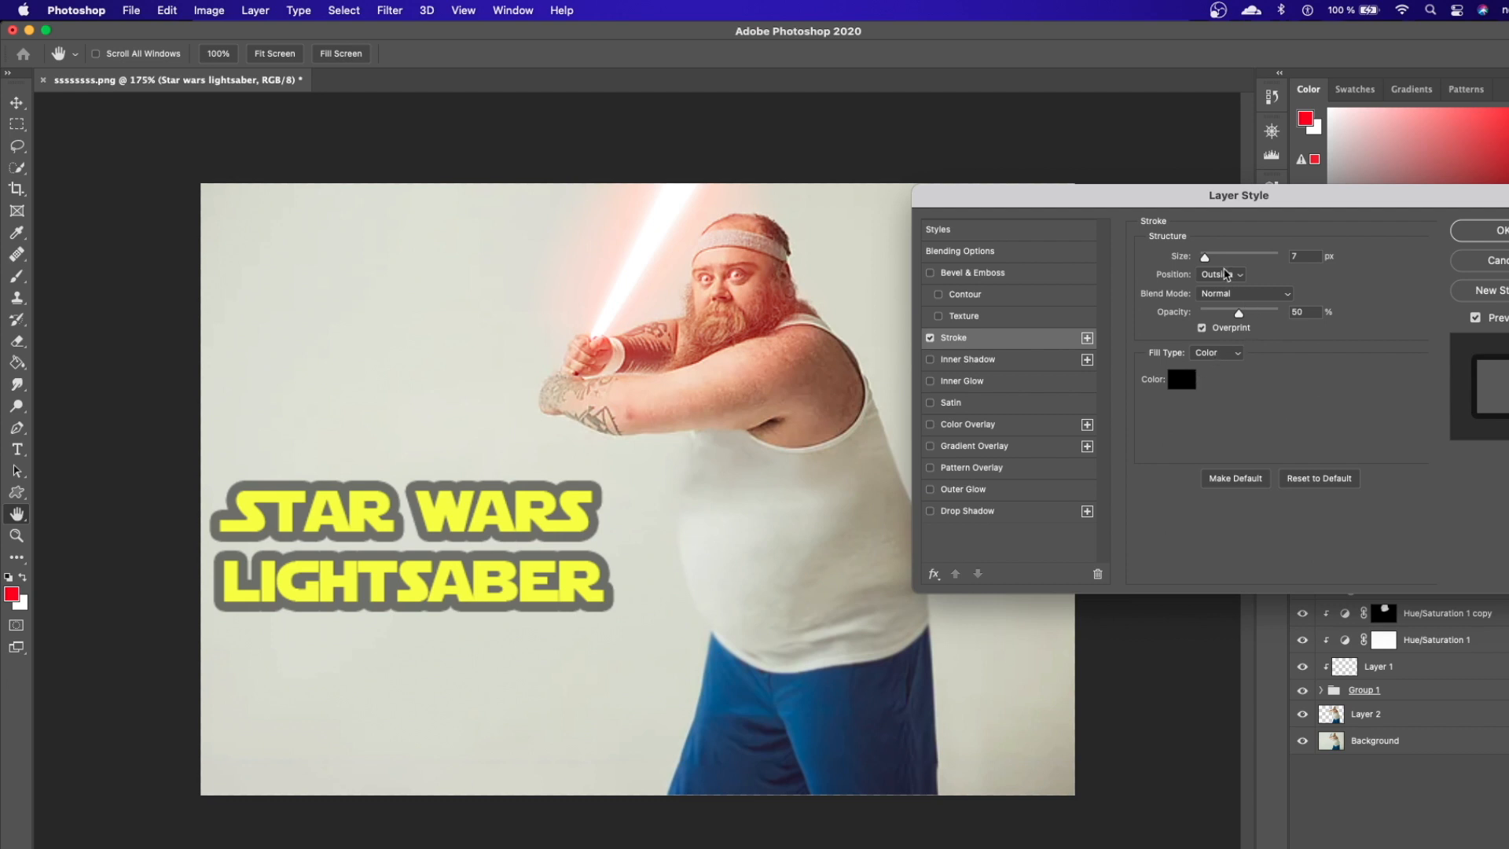
- Set the title's stroke size to 2 px and its opacity to 90%
drag(1205, 260, 1202, 260)
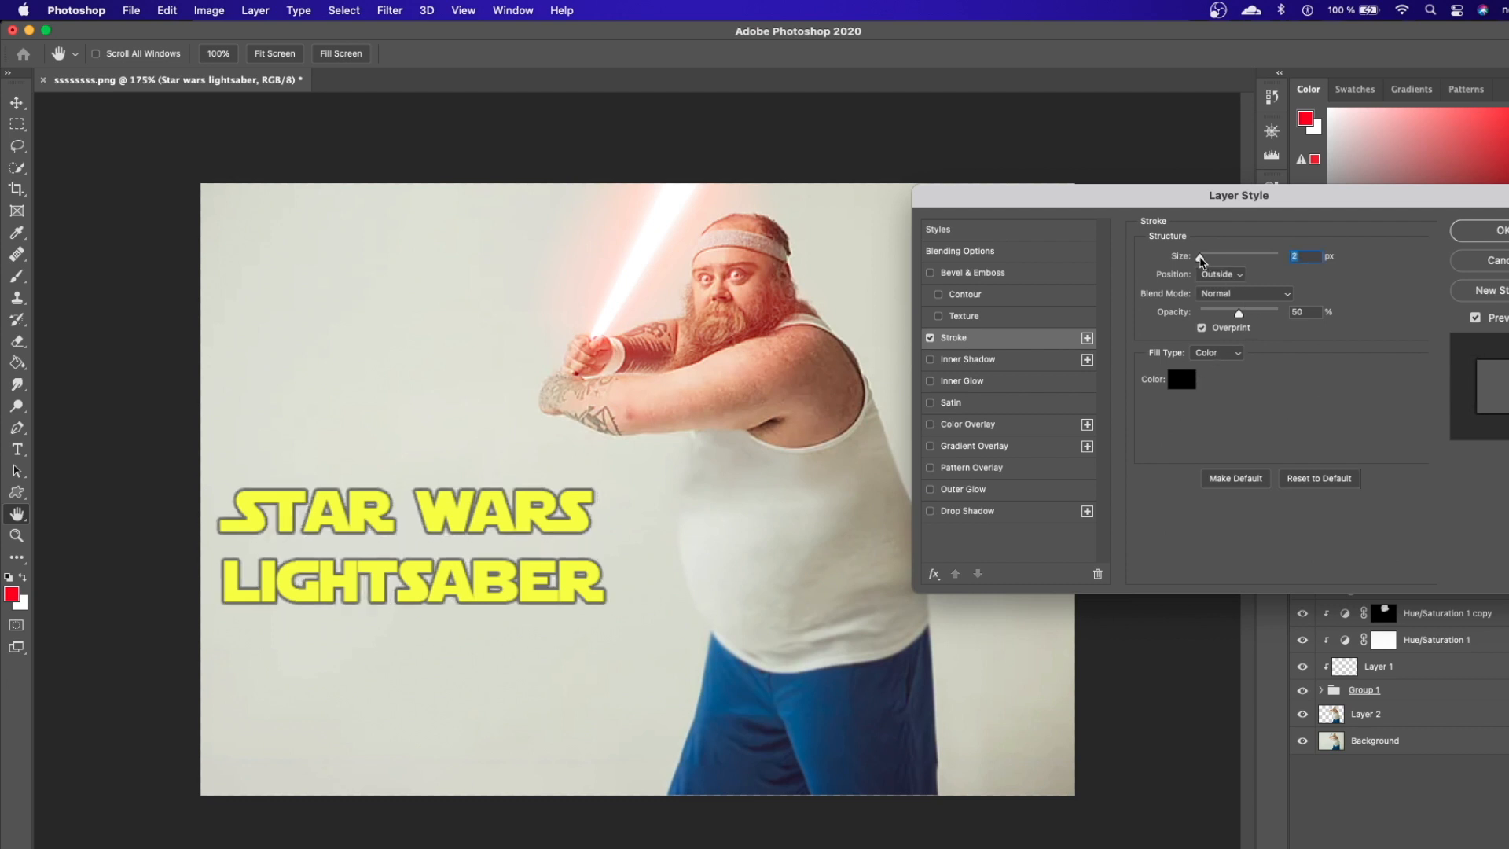
drag(1239, 316, 1283, 318)
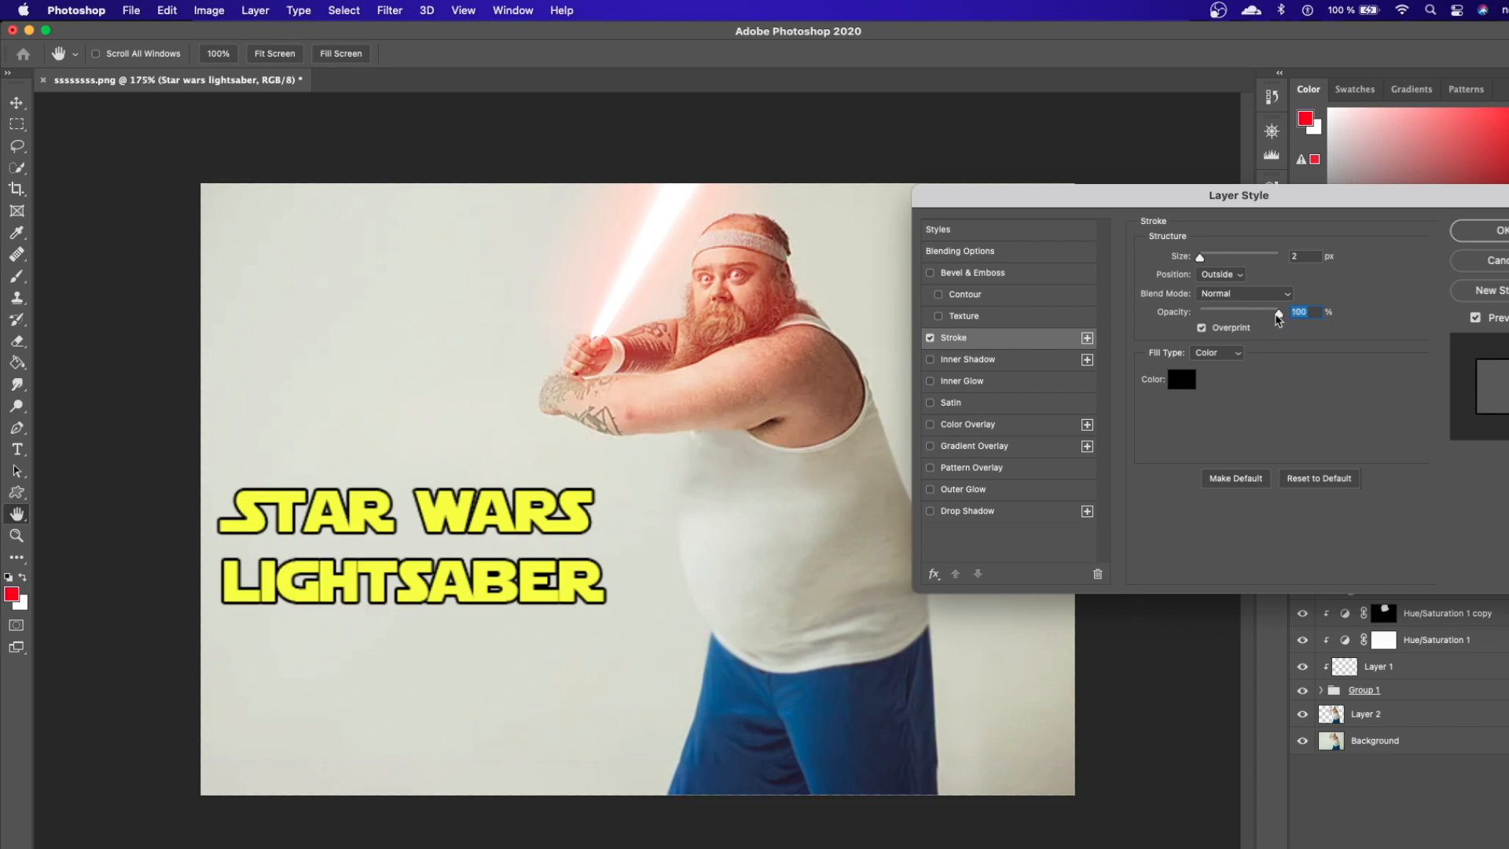
drag(1278, 318, 1273, 318)
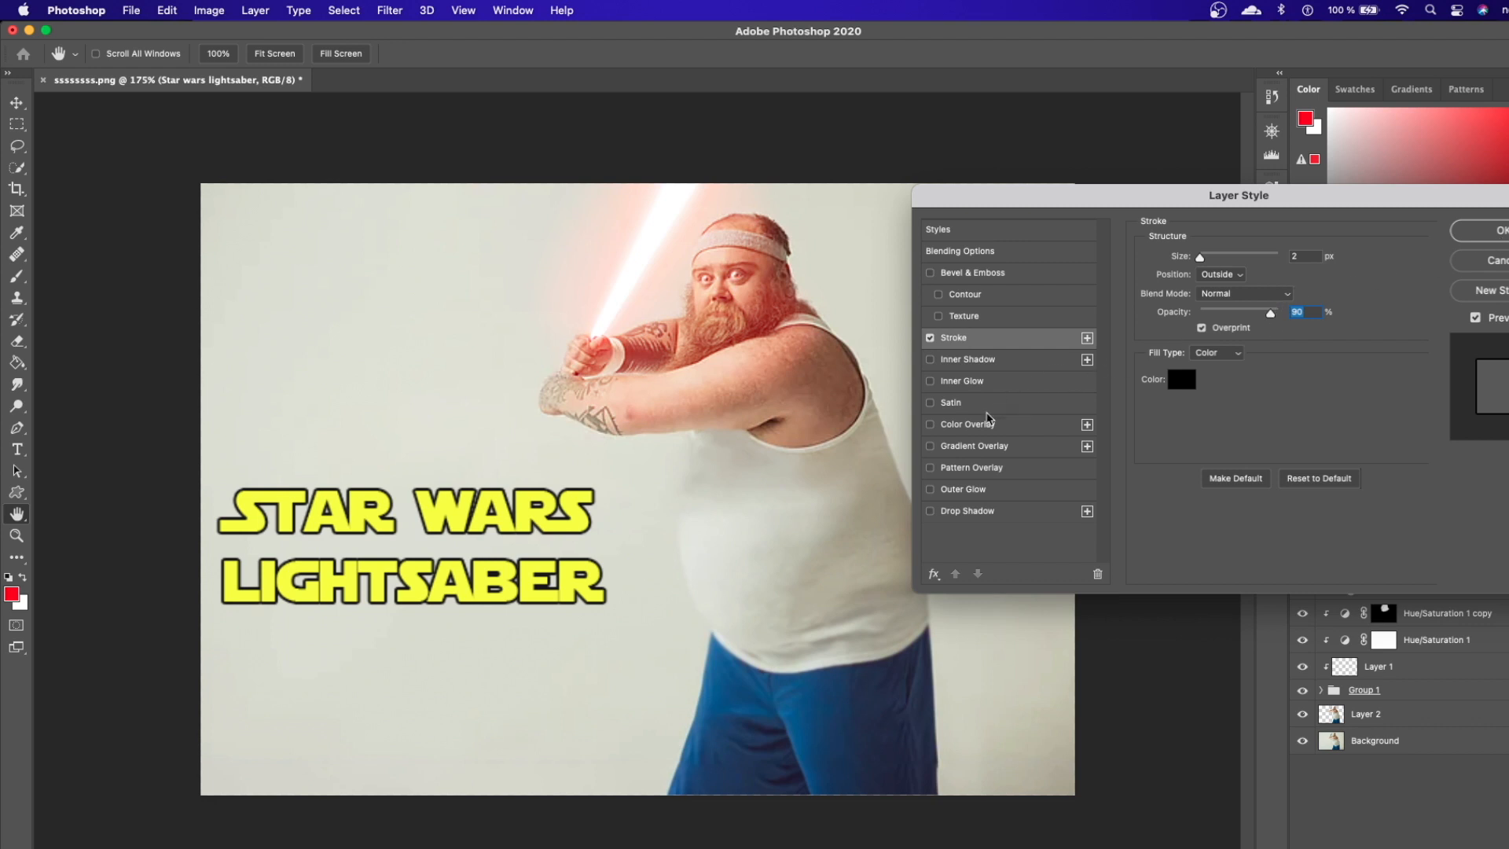
- Add an Inner Glow to the title in yellow f6ff00 sampled from the lettering, at 100% opacity, and apply the layer style
click(930, 381)
click(951, 384)
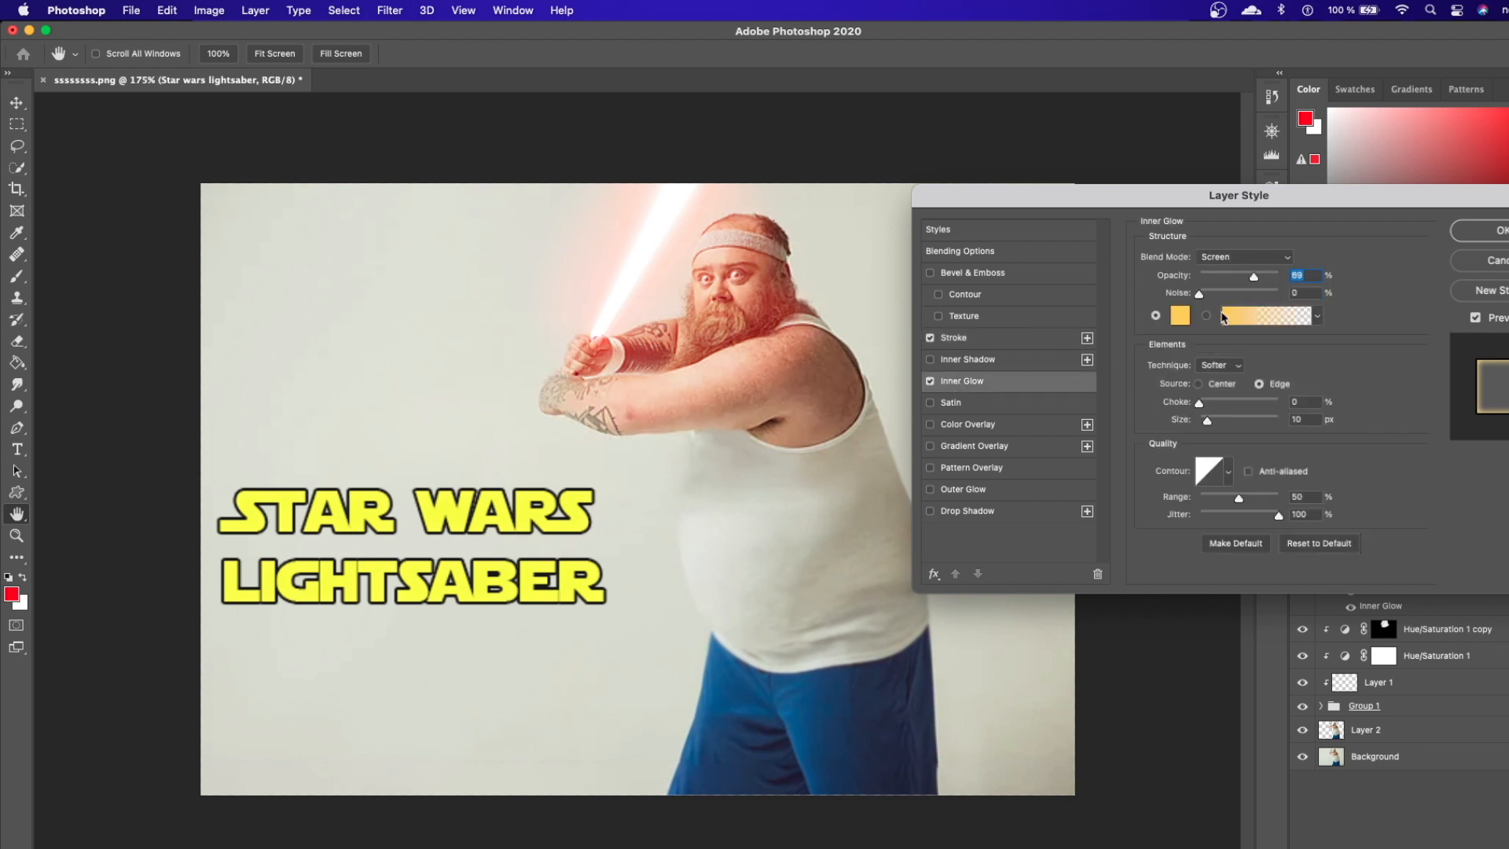
click(1180, 317)
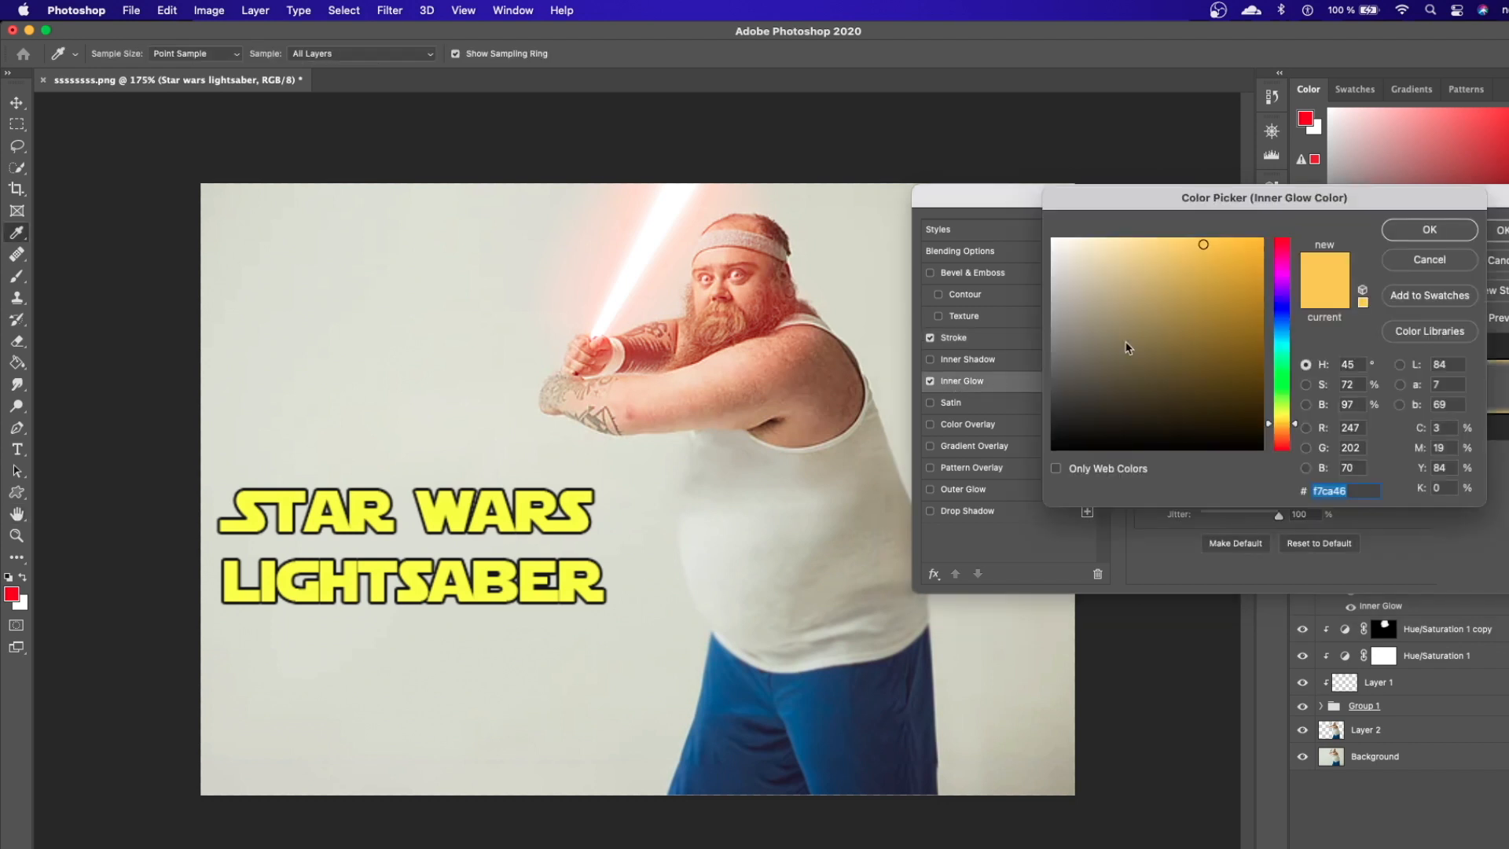
click(575, 500)
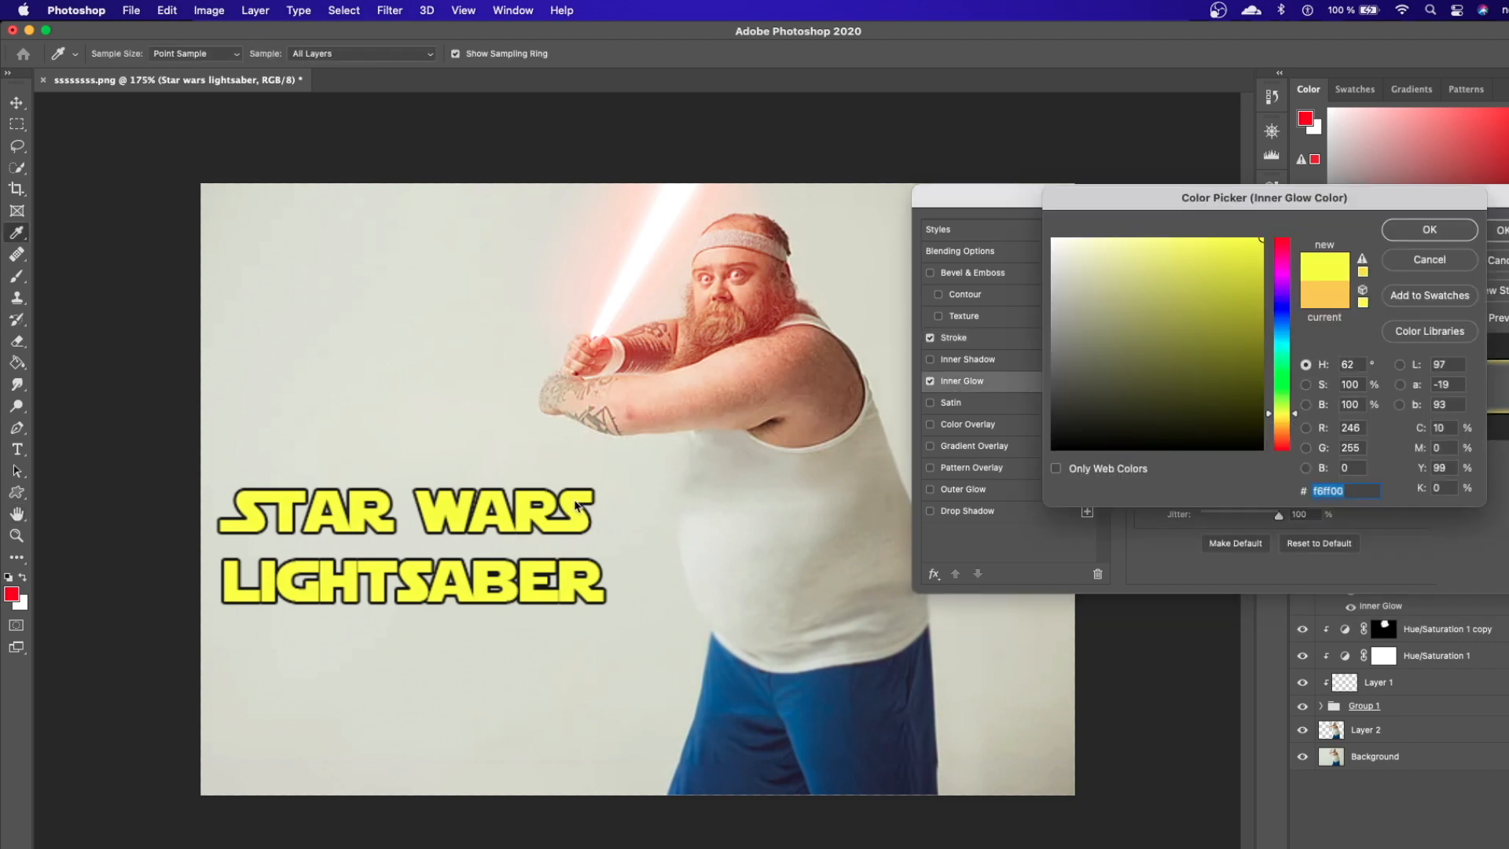
click(1430, 229)
drag(1251, 279, 1293, 279)
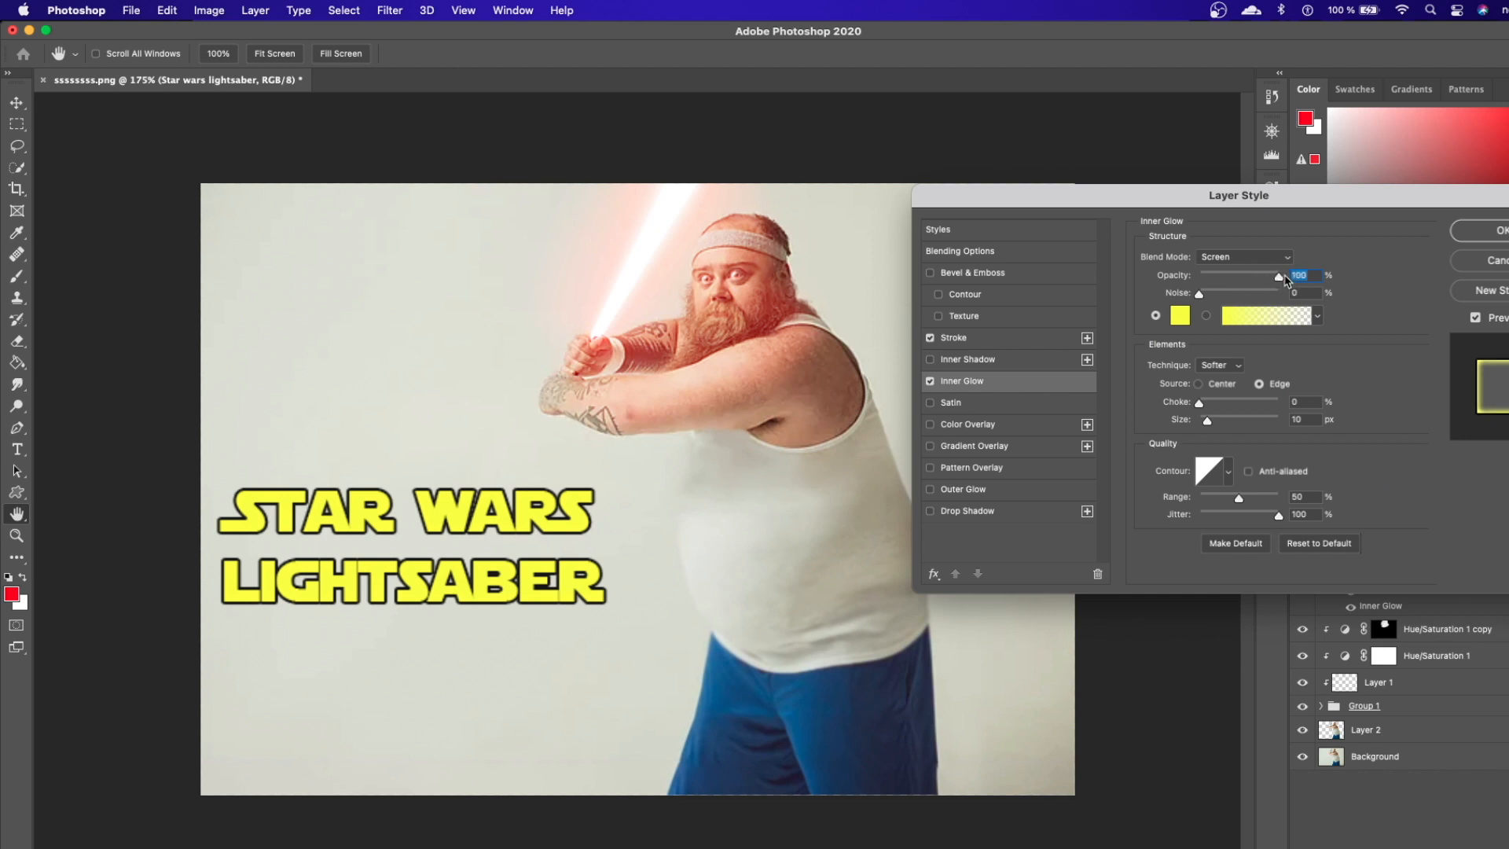
mouse_move(1199, 407)
mouse_down()
mouse_move(1278, 405)
mouse_move(1193, 406)
mouse_move(1237, 423)
mouse_move(1206, 424)
mouse_up()
click(1479, 230)
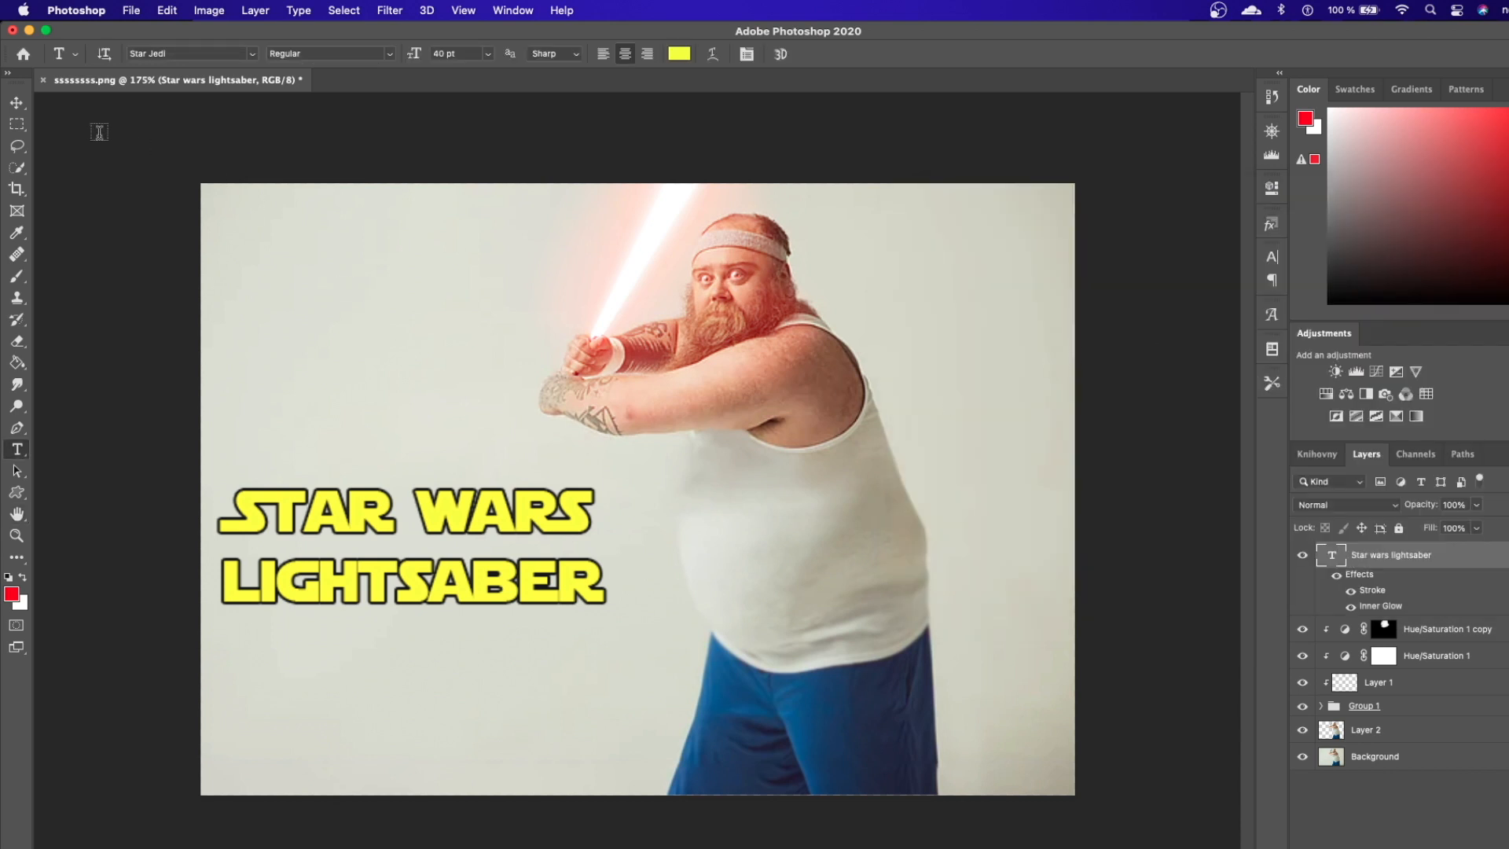
- Move the title text slightly towards the man, leaving more space from the image's edge
click(14, 104)
drag(466, 510, 478, 509)
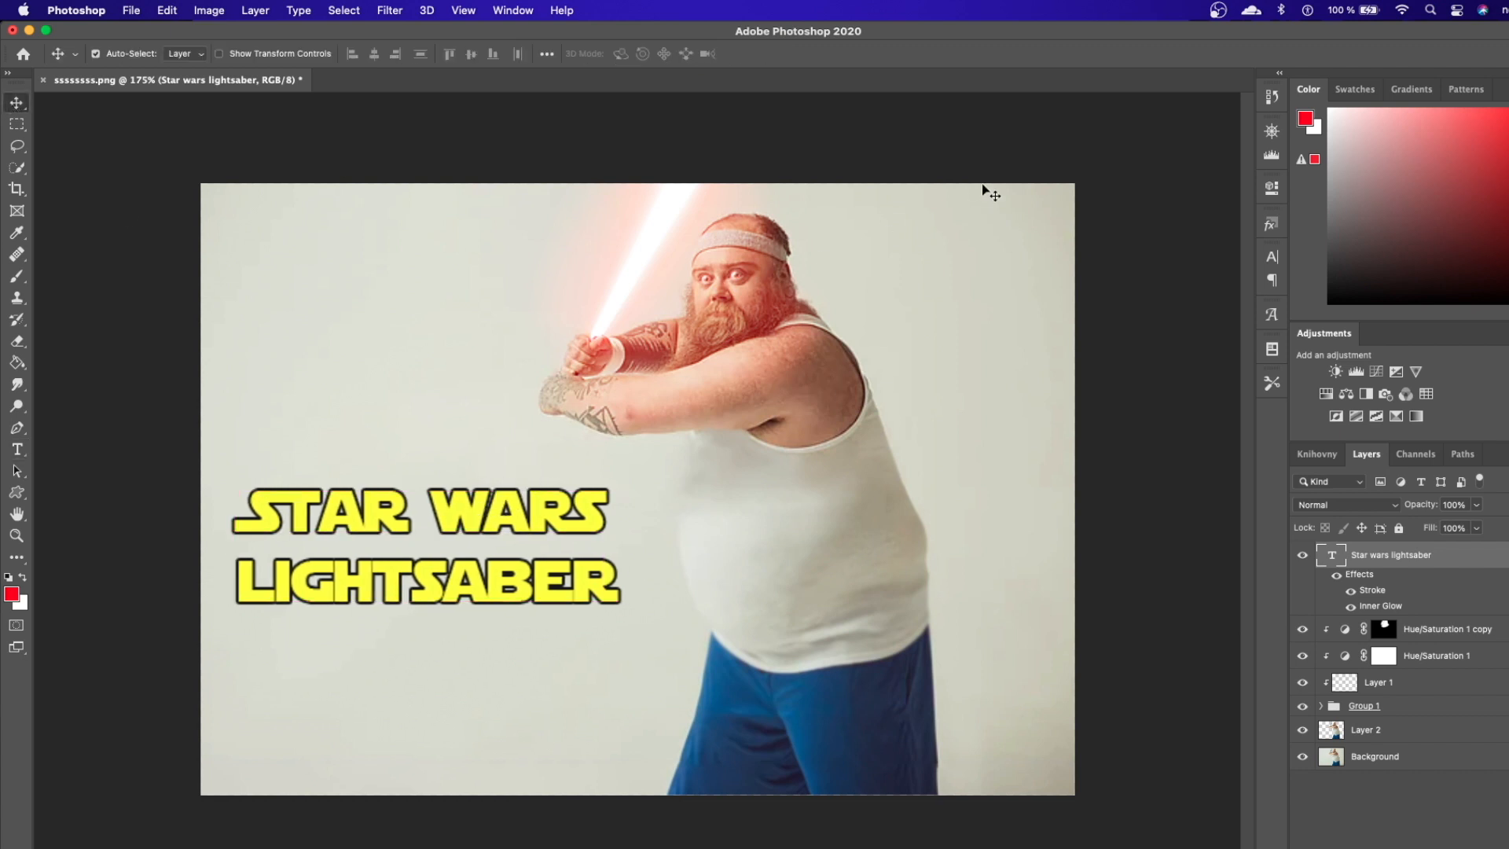